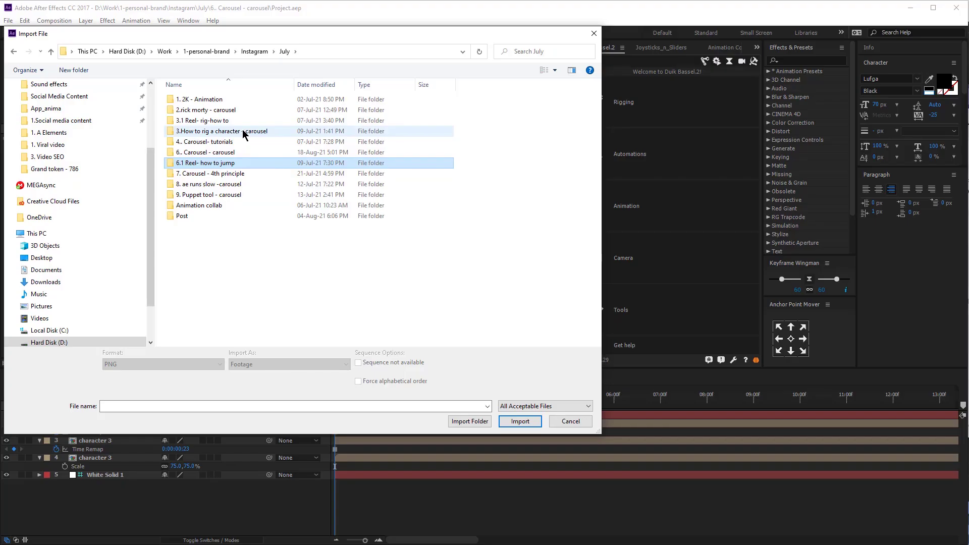
# Import the character Illustrator file from the "3.How to rig a character - carousel" folder as Composition - Retain Layer Sizes.
pyautogui.doubleClick(248, 132)
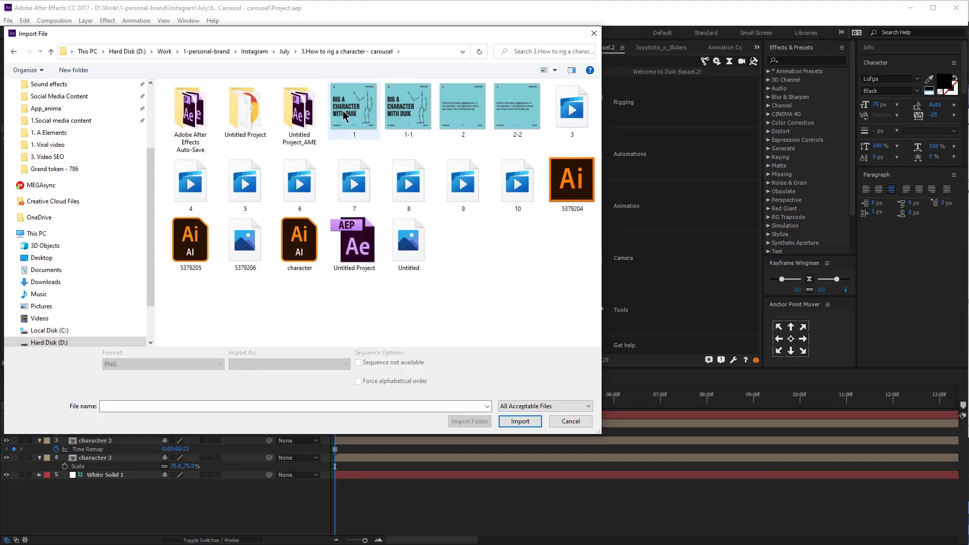
pyautogui.click(299, 242)
pyautogui.click(289, 364)
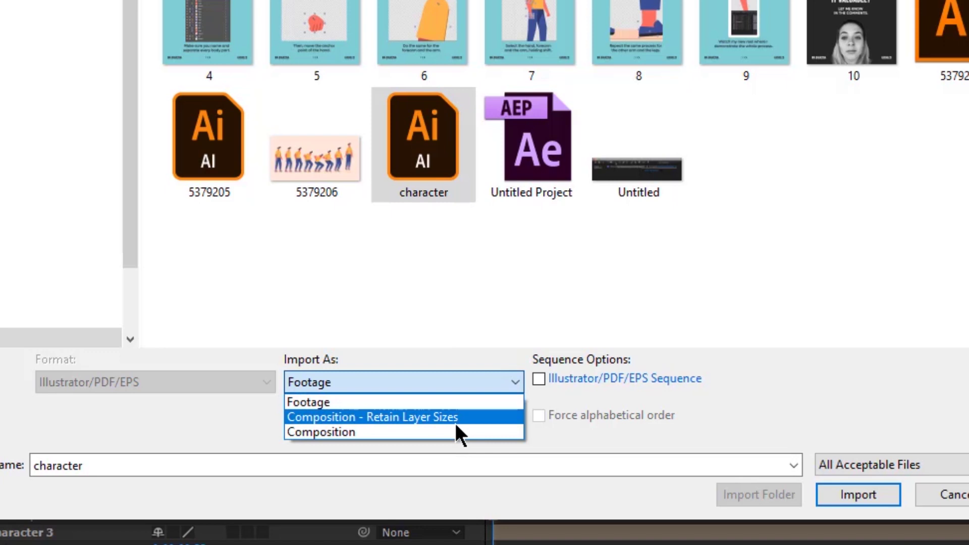
pyautogui.click(455, 422)
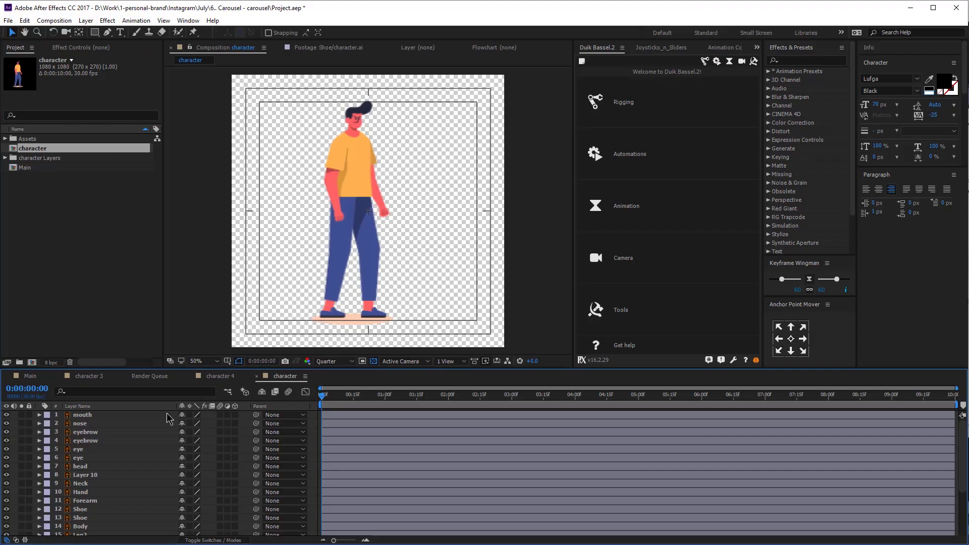
# Rename Layer 10 in the character composition as "arm".
pyautogui.click(128, 433)
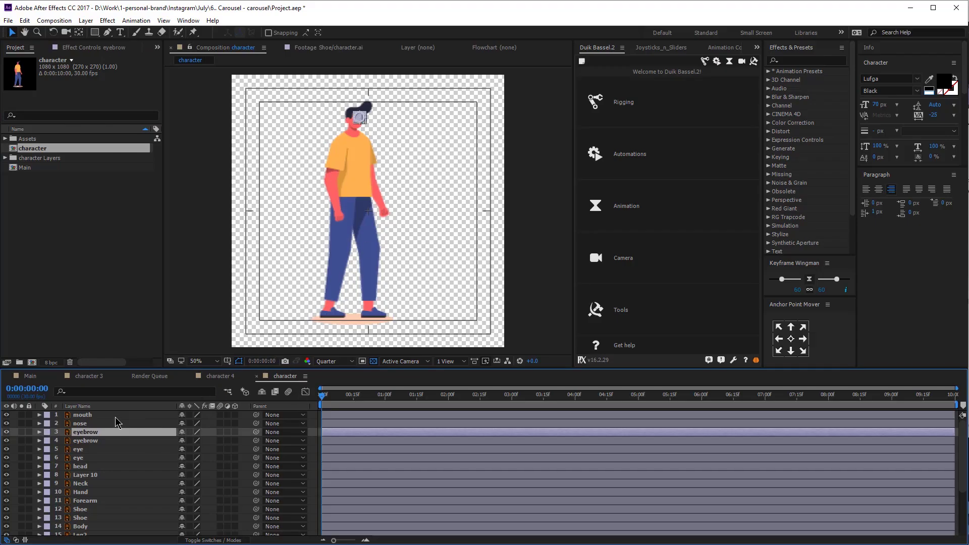
pyautogui.click(115, 416)
pyautogui.scroll(-1, 116, 417)
pyautogui.scroll(1, 117, 422)
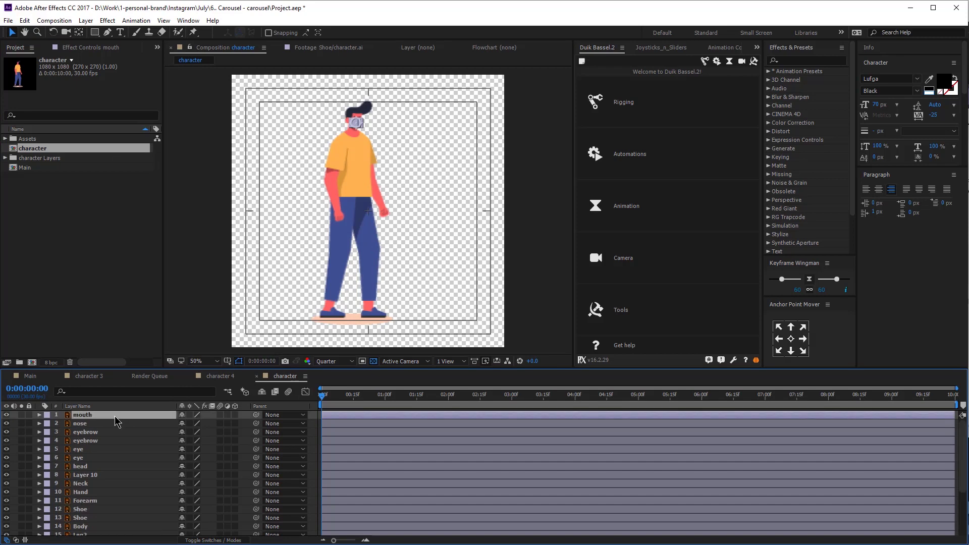
pyautogui.moveTo(325, 369); pyautogui.dragTo(325, 295)
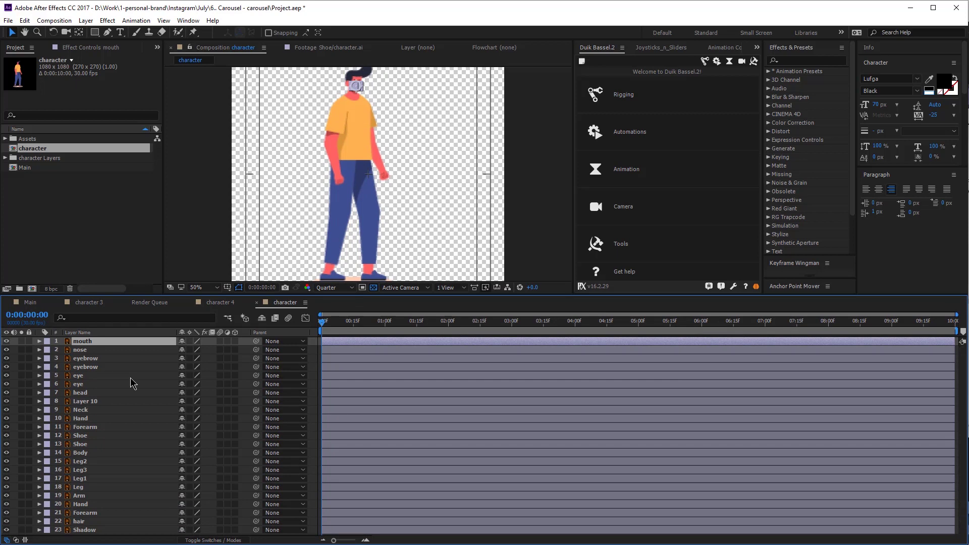
pyautogui.click(86, 402)
pyautogui.rightClick(87, 404)
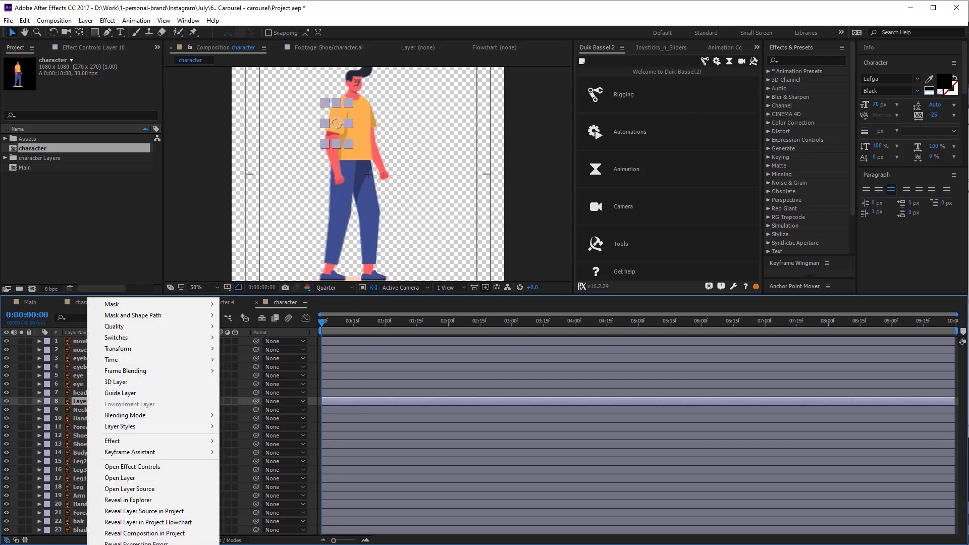
pyautogui.click(118, 544)
pyautogui.press('Return')
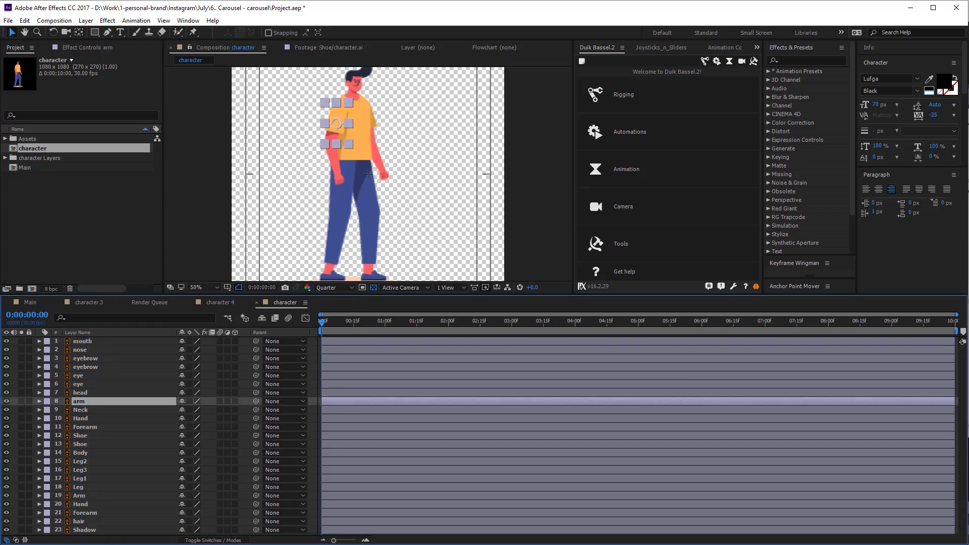
# Go through the layers from Neck down to Shadow and check which body part each one covers.
pyautogui.click(86, 412)
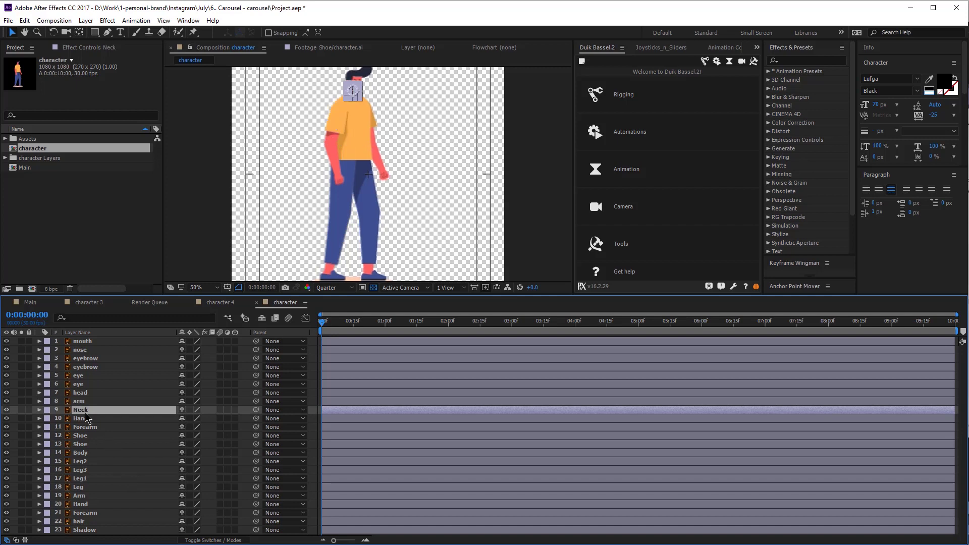
pyautogui.click(84, 419)
pyautogui.click(87, 430)
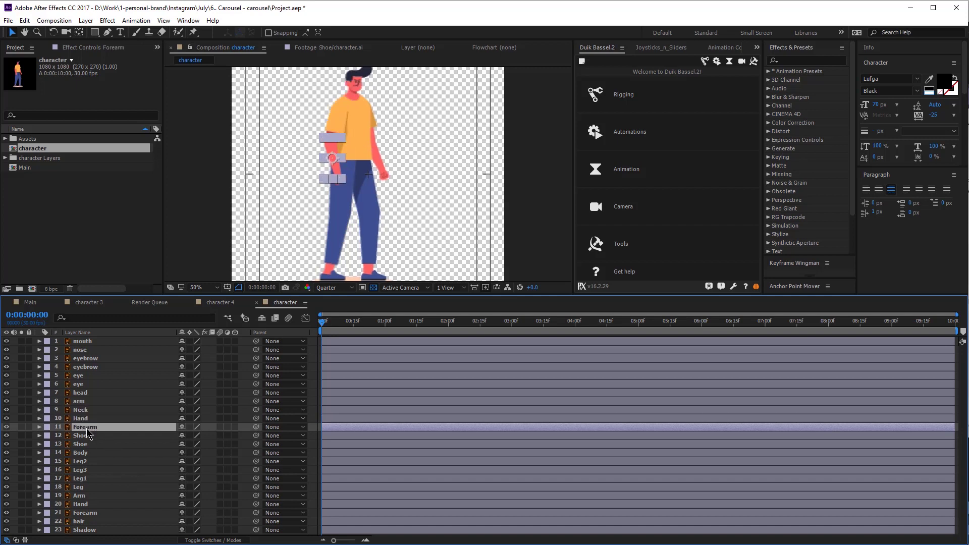
pyautogui.click(88, 437)
pyautogui.click(87, 445)
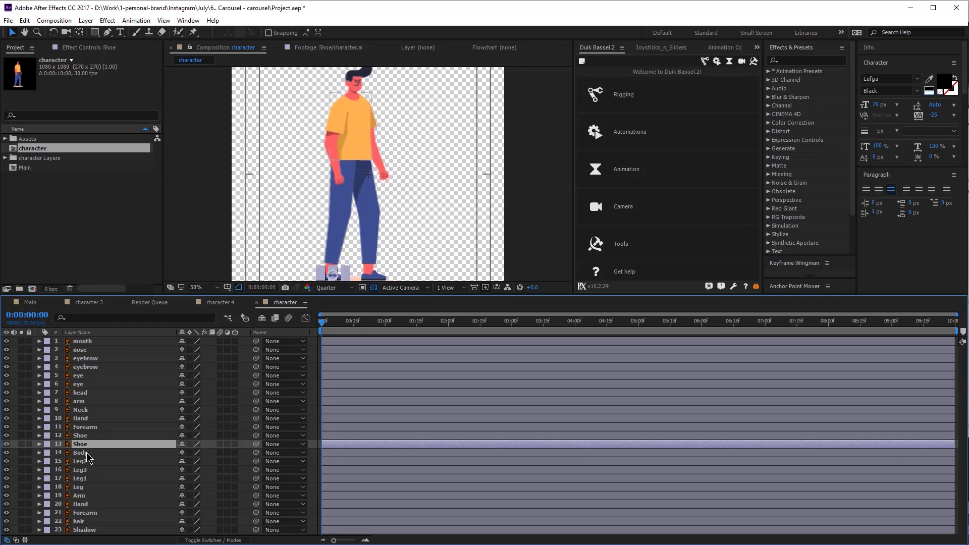
pyautogui.click(87, 453)
pyautogui.click(87, 462)
pyautogui.click(88, 470)
pyautogui.click(88, 479)
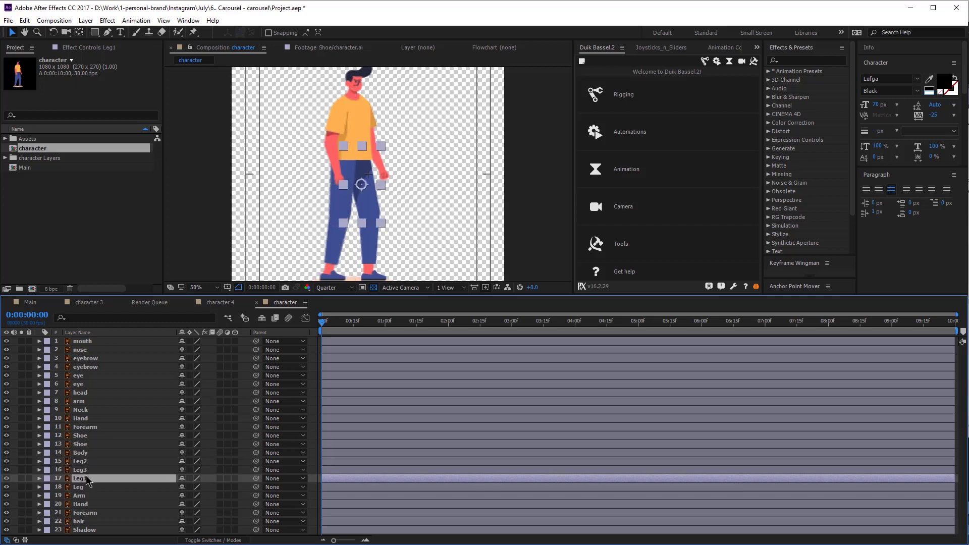
pyautogui.click(93, 531)
# Turn on continuous rasterization for all layers and set the composition preview resolution to Full.
pyautogui.hotkey('ctrl', 'a')
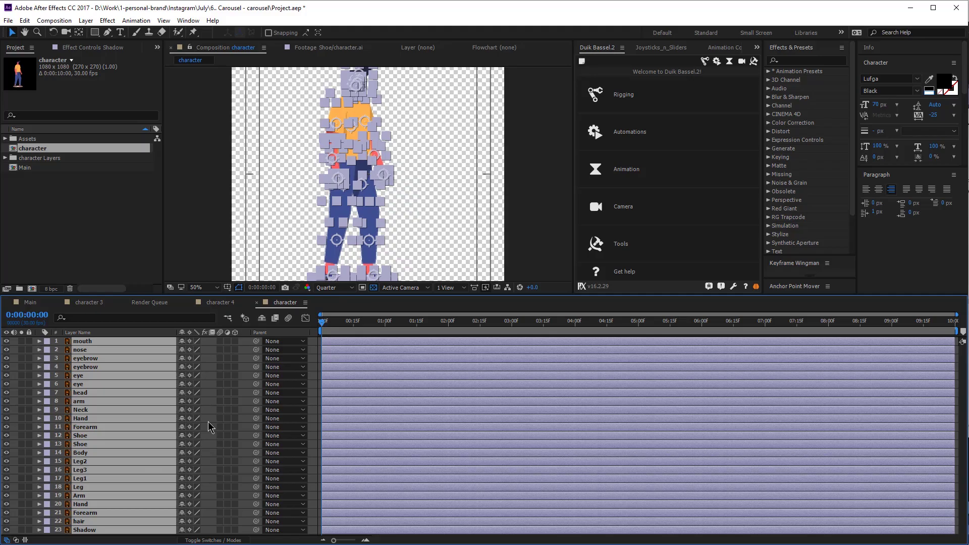
pyautogui.click(542, 364)
pyautogui.click(441, 180)
pyautogui.moveTo(425, 295); pyautogui.dragTo(424, 357)
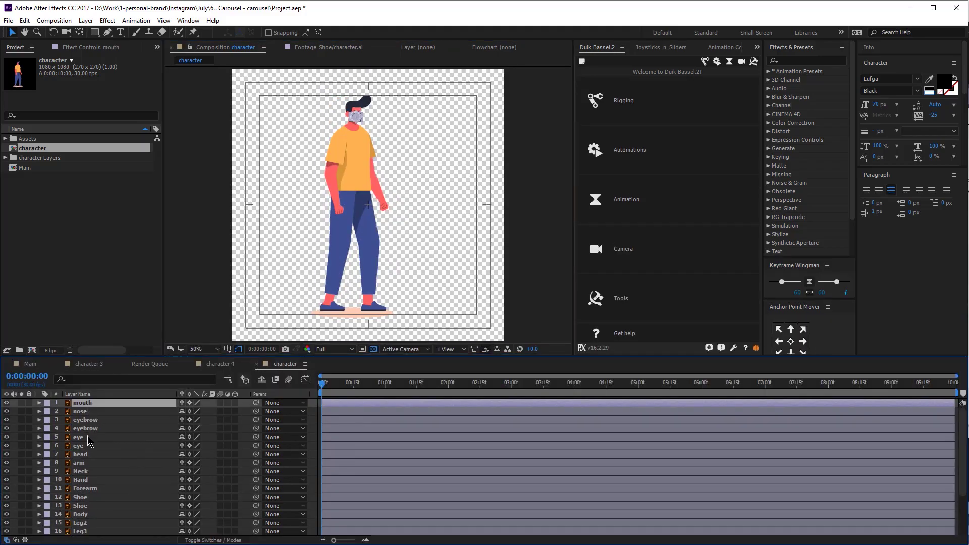
# Try parenting the mouth, nose, eyebrow and eye layers to the head, and undo it.
pyautogui.keyDown('shift'); pyautogui.click(82, 448); pyautogui.keyUp('shift')
pyautogui.moveTo(256, 445); pyautogui.dragTo(115, 457)
pyautogui.click(112, 455)
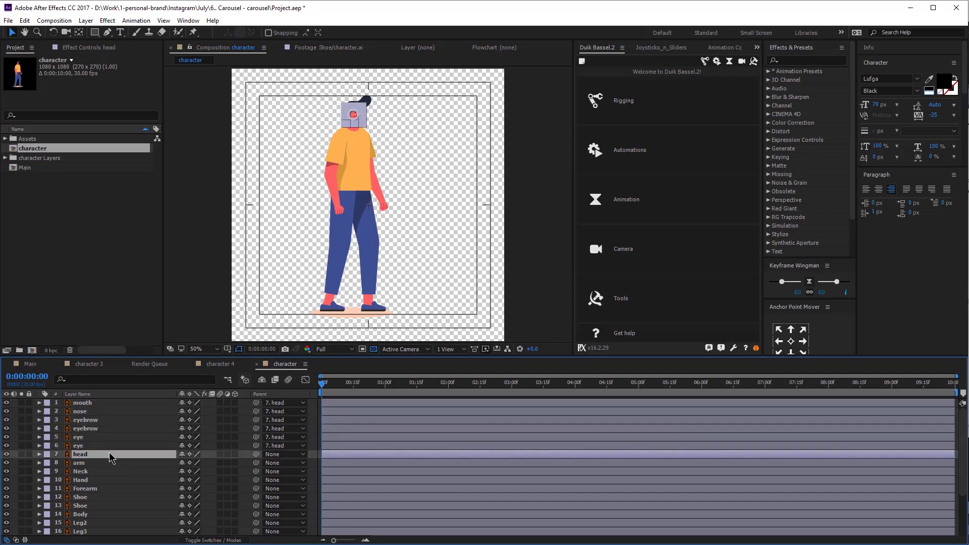
pyautogui.hotkey('ctrl', 'z')
# Parent the mouth, nose, both eyebrow and both eye layers to the head layer.
pyautogui.keyDown('shift'); pyautogui.click(81, 447); pyautogui.keyUp('shift')
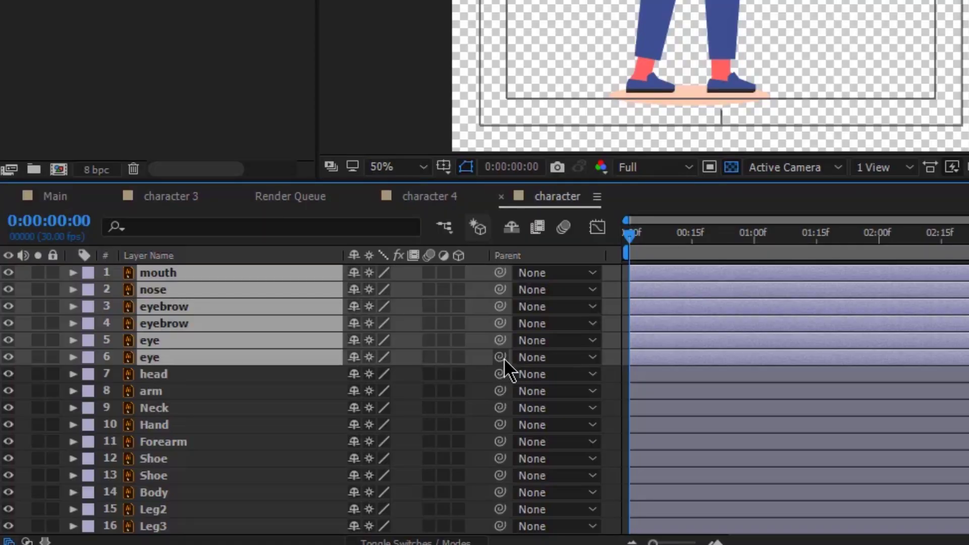
pyautogui.moveTo(503, 359); pyautogui.dragTo(225, 380)
pyautogui.click(211, 371)
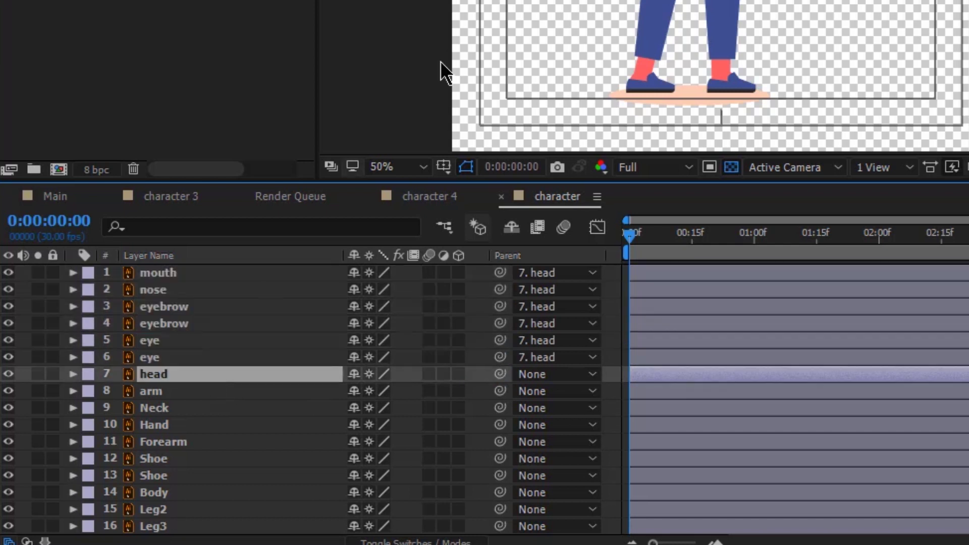
# Parent the head layer to the Neck layer and the Neck layer to the Body layer.
pyautogui.scroll(1, 677, 4)
pyautogui.moveTo(674, 0); pyautogui.dragTo(707, 101)
pyautogui.scroll(1, 677, 4)
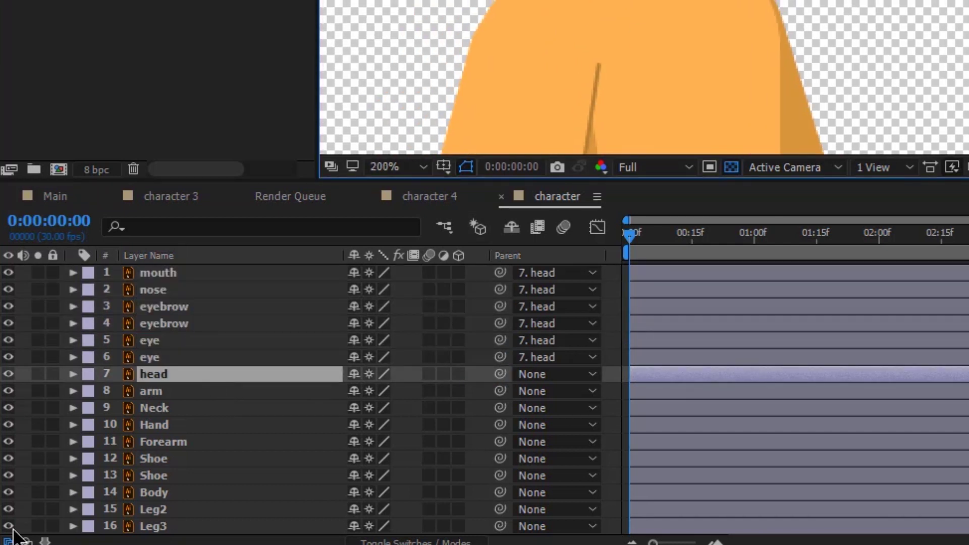
pyautogui.moveTo(500, 374); pyautogui.dragTo(238, 412)
pyautogui.moveTo(500, 408); pyautogui.dragTo(201, 494)
# Parent the front arm's layers in a chain: Hand 10 to Forearm 11, Forearm 11 to arm 8, and arm 8 to Body.
pyautogui.press('space')
pyautogui.moveTo(735, 30); pyautogui.dragTo(848, 0)
pyautogui.click(631, 25)
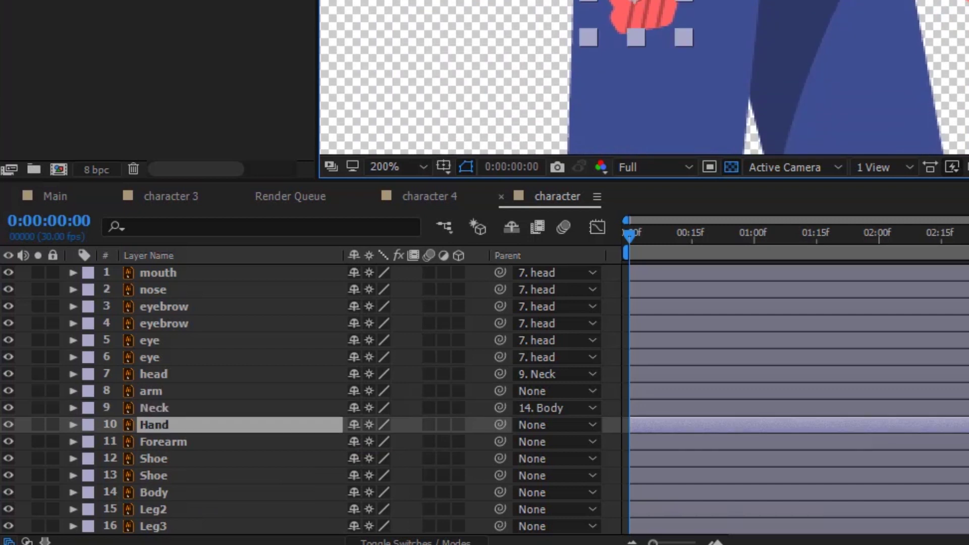
pyautogui.click(460, 442)
pyautogui.moveTo(499, 424); pyautogui.dragTo(280, 438)
pyautogui.moveTo(500, 441); pyautogui.dragTo(229, 392)
pyautogui.moveTo(500, 391); pyautogui.dragTo(172, 492)
pyautogui.click(173, 493)
# Parent the back arm's layers in a chain: Hand 20 to Forearm 21, Forearm 21 to Arm 19, and Arm 19 to Body.
pyautogui.scroll(-2, 173, 492)
pyautogui.click(962, 2)
pyautogui.scroll(-1, 535, 479)
pyautogui.moveTo(499, 475); pyautogui.dragTo(283, 496)
pyautogui.moveTo(500, 491); pyautogui.dragTo(222, 458)
pyautogui.moveTo(500, 458); pyautogui.dragTo(223, 373)
# Parent Shoe 13 to Leg2, Leg2 to Leg3, Shoe 12 to Leg, Leg to Leg1, and Leg1 to Body.
pyautogui.moveTo(500, 356); pyautogui.dragTo(222, 390)
pyautogui.moveTo(499, 390); pyautogui.dragTo(370, 412)
pyautogui.scroll(-1, 757, 101)
pyautogui.click(822, 136)
pyautogui.click(802, 76)
pyautogui.moveTo(500, 339); pyautogui.dragTo(228, 442)
pyautogui.click(805, 5)
pyautogui.moveTo(499, 440); pyautogui.dragTo(167, 434)
pyautogui.moveTo(500, 424); pyautogui.dragTo(204, 375)
# Parent the hair layer to the head layer.
pyautogui.click(237, 513)
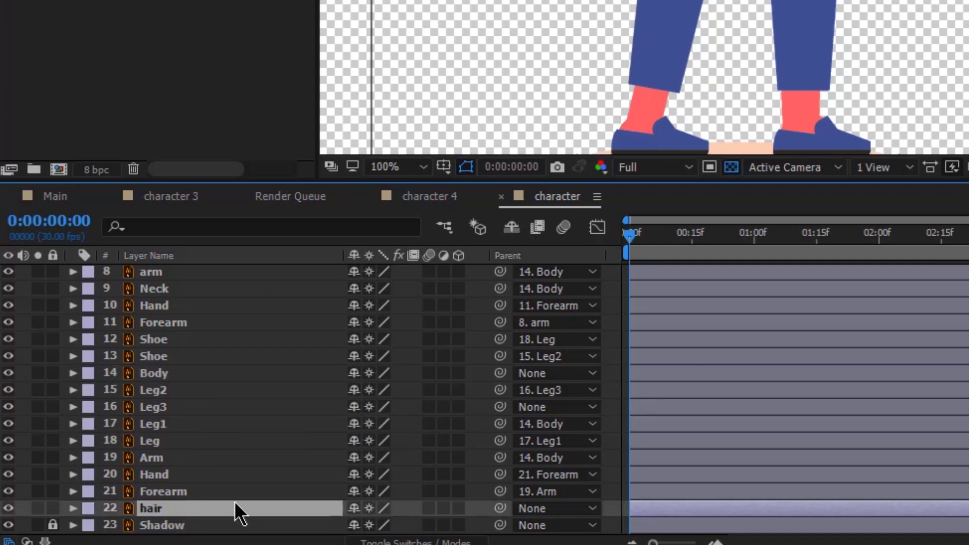
pyautogui.click(556, 508)
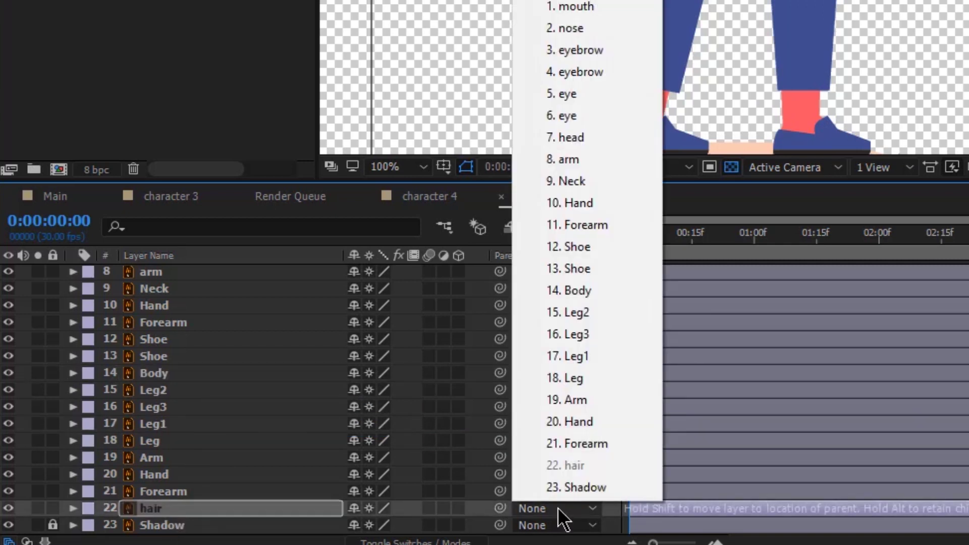
pyautogui.click(610, 137)
# Mark the mouth, nose, eyebrow, eye, hair, Shadow and Neck layers as shy and hide all shy layers in the timeline.
pyautogui.scroll(3, 483, 356)
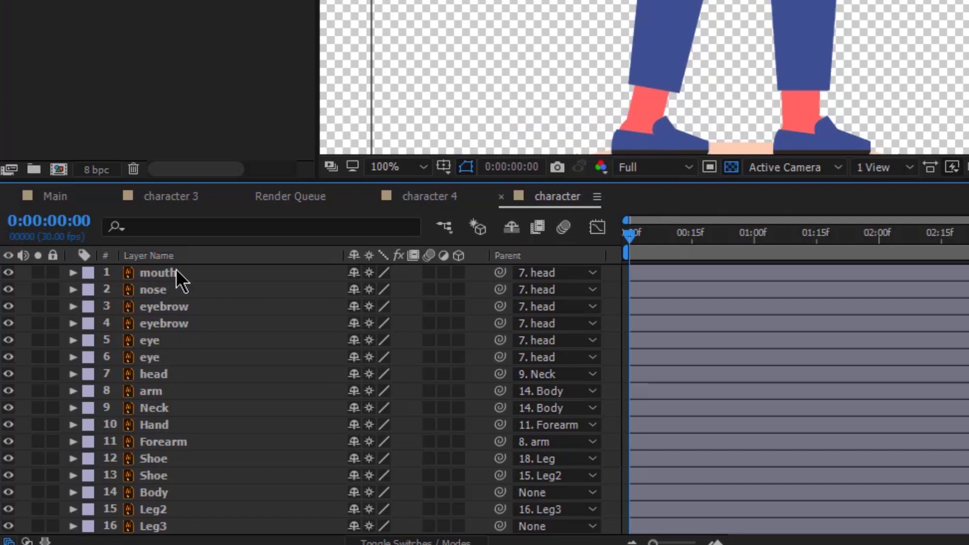
pyautogui.click(176, 271)
pyautogui.keyDown('shift'); pyautogui.click(165, 361); pyautogui.keyUp('shift')
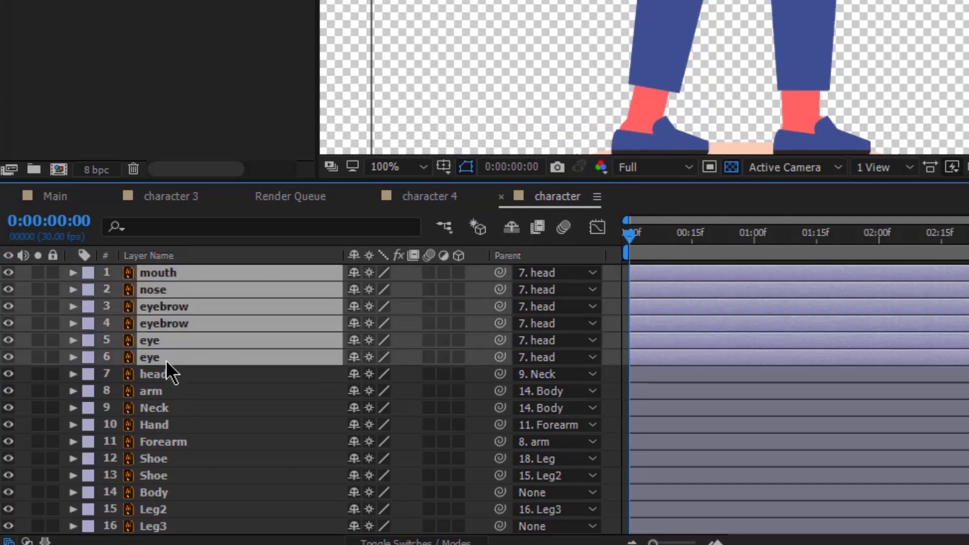
pyautogui.click(354, 273)
pyautogui.click(511, 228)
pyautogui.click(368, 309)
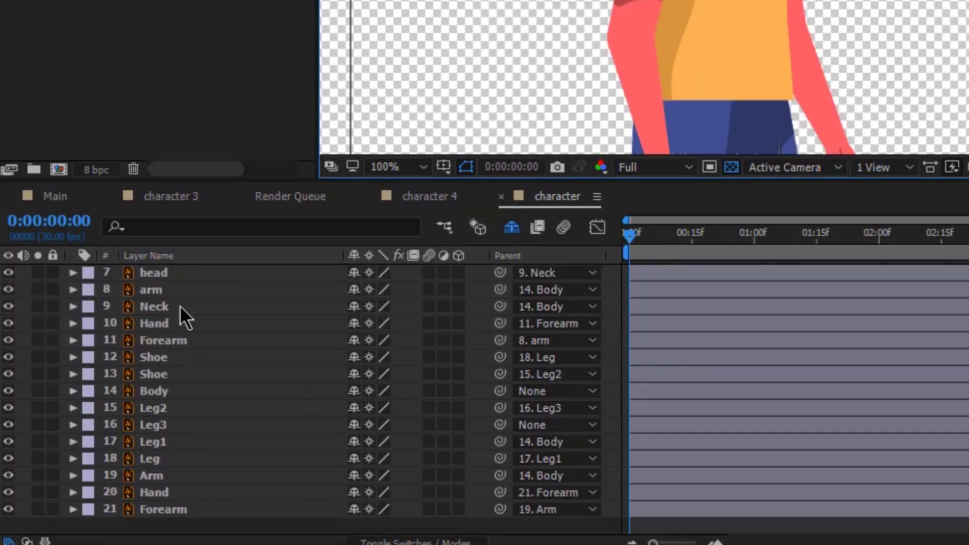
pyautogui.click(354, 307)
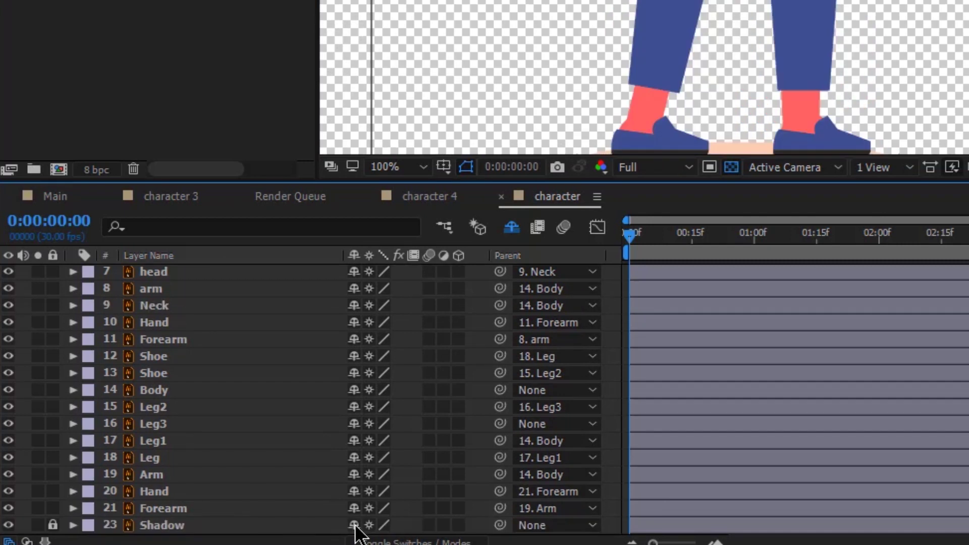
pyautogui.click(355, 526)
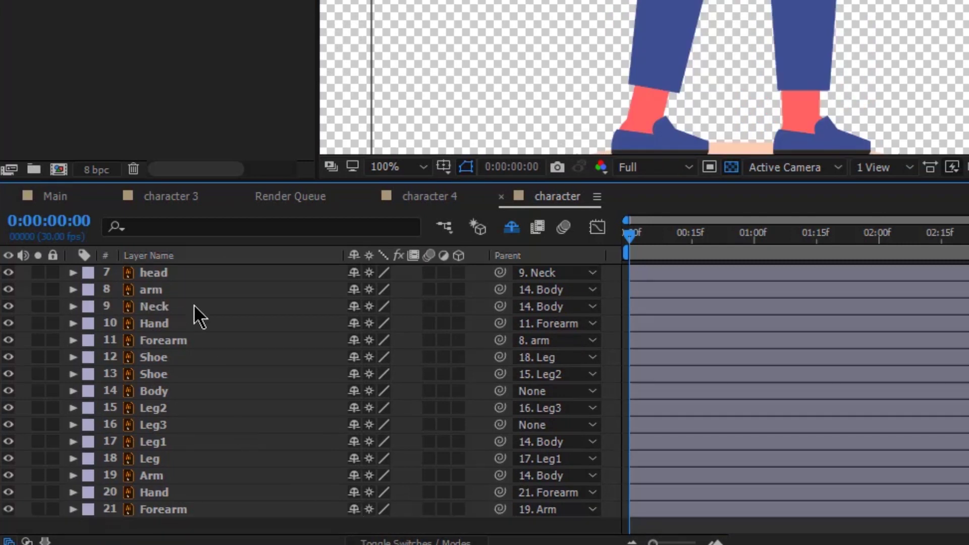
pyautogui.click(356, 307)
# Move the anchor point of the front Hand layer from the middle of the hand up to the wrist.
pyautogui.moveTo(446, 223); pyautogui.dragTo(495, 116)
pyautogui.scroll(1, 439, 217)
pyautogui.moveTo(437, 215); pyautogui.dragTo(445, 182)
pyautogui.press('v')
pyautogui.click(433, 226)
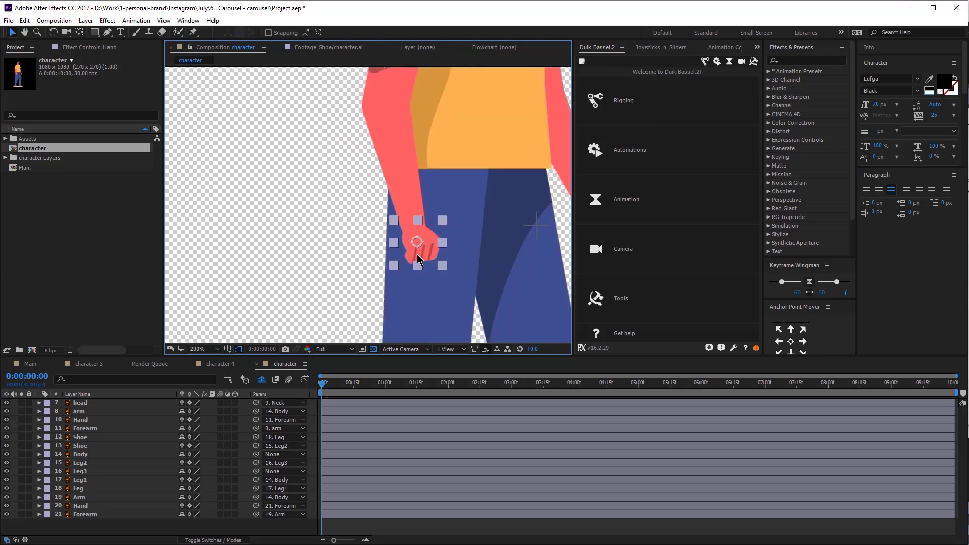
pyautogui.scroll(2, 418, 259)
pyautogui.press('y')
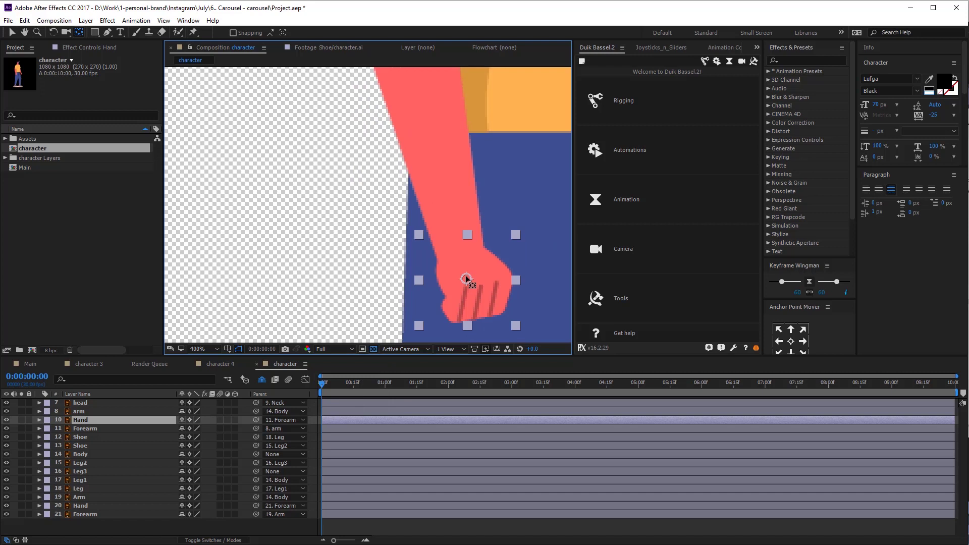
pyautogui.moveTo(466, 279); pyautogui.dragTo(466, 256)
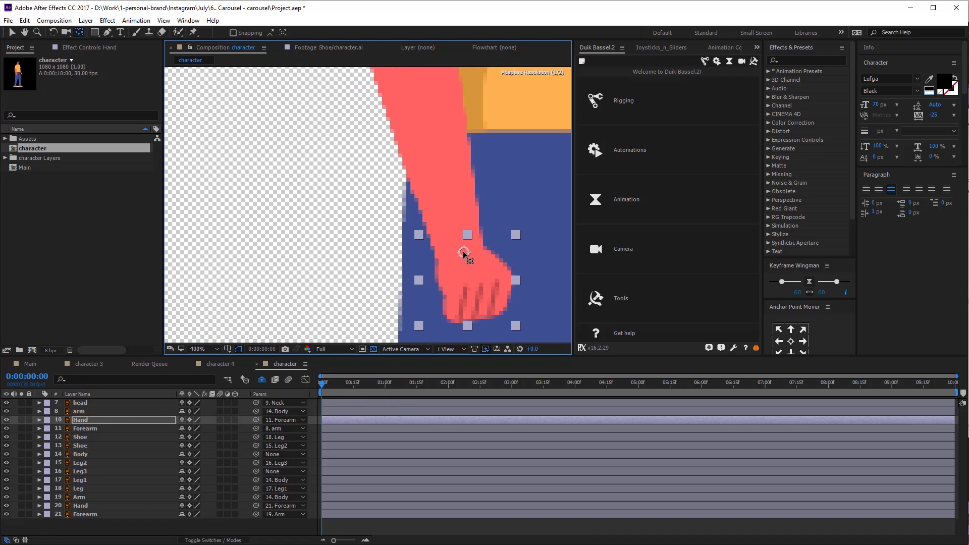
# Reveal the Hand layer's Rotation property, test how the hand turns at the wrist, and undo the rotation.
pyautogui.press('r')
pyautogui.press('v')
pyautogui.moveTo(195, 428); pyautogui.dragTo(149, 437)
pyautogui.hotkey('ctrl', 'z')
# Shift the Hand layer's anchor point slightly lower on the wrist, test its rotation, and undo the rotation.
pyautogui.press('y')
pyautogui.moveTo(462, 252); pyautogui.dragTo(467, 268)
pyautogui.press('v')
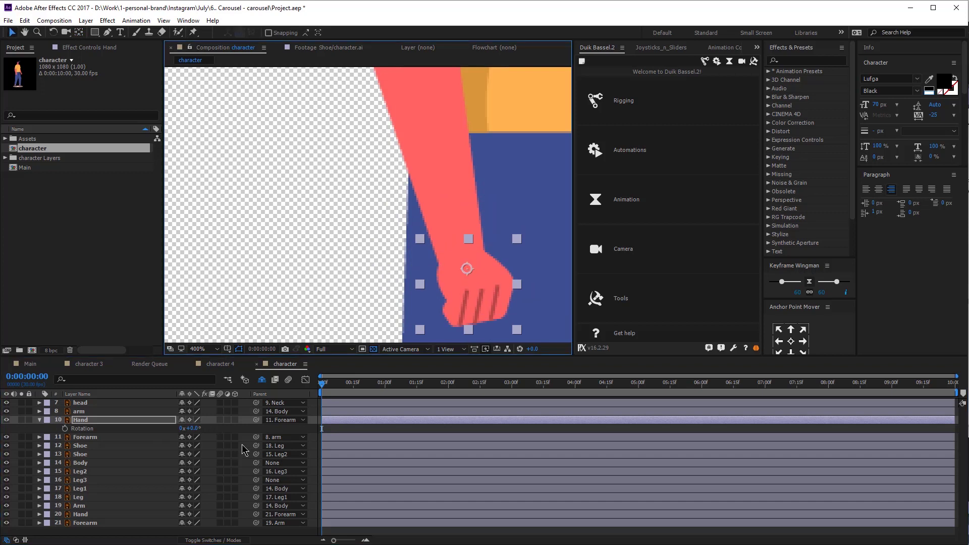
pyautogui.moveTo(195, 433); pyautogui.dragTo(169, 434)
pyautogui.hotkey('ctrl', 'z')
# Fine-tune the Hand layer's anchor point at the wrist and test the hand's rotation once more.
pyautogui.press('y')
pyautogui.moveTo(467, 269); pyautogui.dragTo(467, 267)
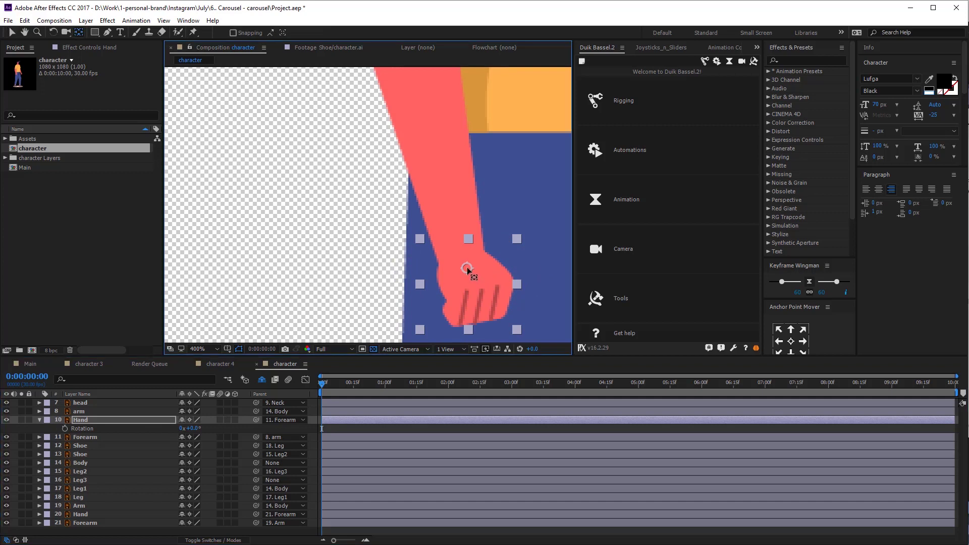
pyautogui.press('v')
pyautogui.moveTo(193, 429)
pyautogui.mouseDown()
pyautogui.moveTo(172, 439)
pyautogui.moveTo(191, 437)
pyautogui.mouseUp()
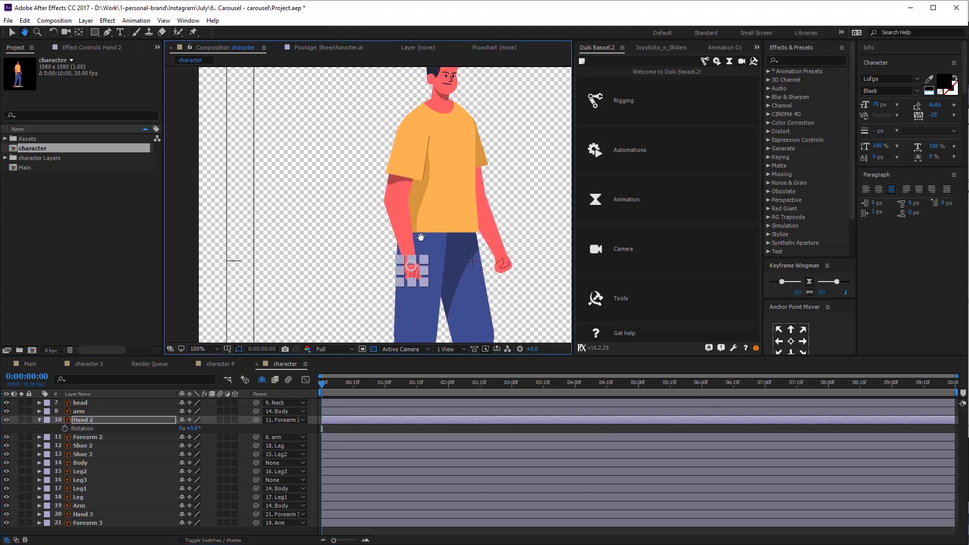
# Solo the Forearm 2 layer and move its anchor point from the middle of the forearm up to the elbow.
pyautogui.scroll(3, 432, 231)
pyautogui.click(432, 232)
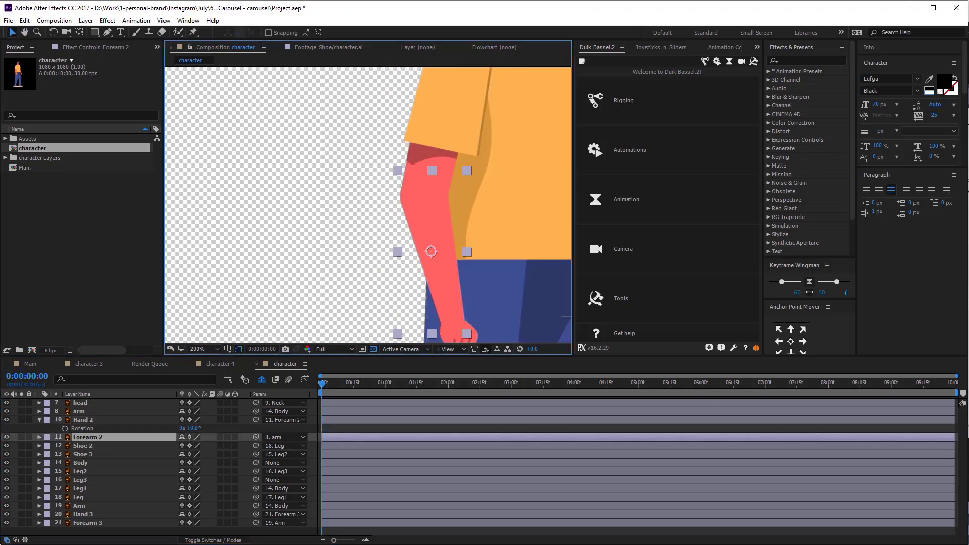
pyautogui.click(21, 437)
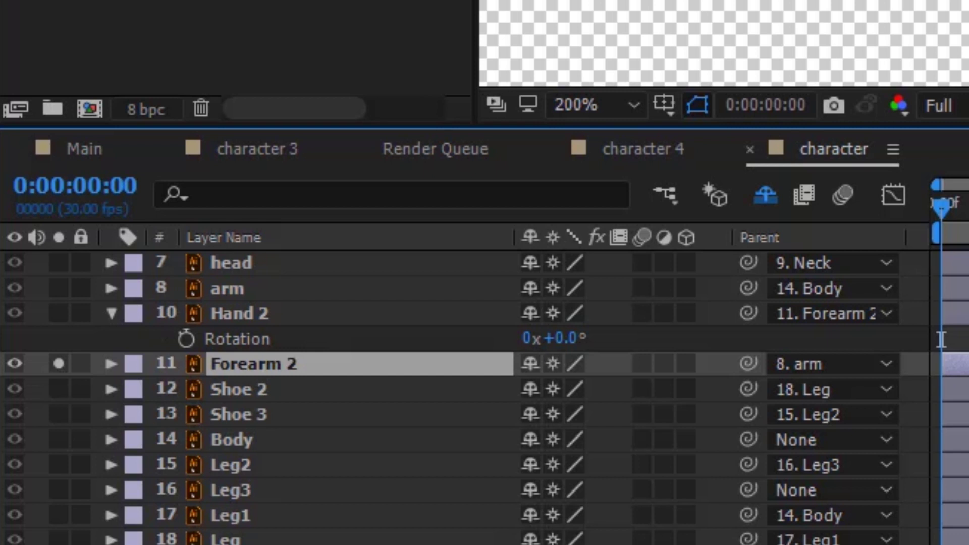
pyautogui.press('y')
pyautogui.moveTo(431, 248); pyautogui.dragTo(421, 190)
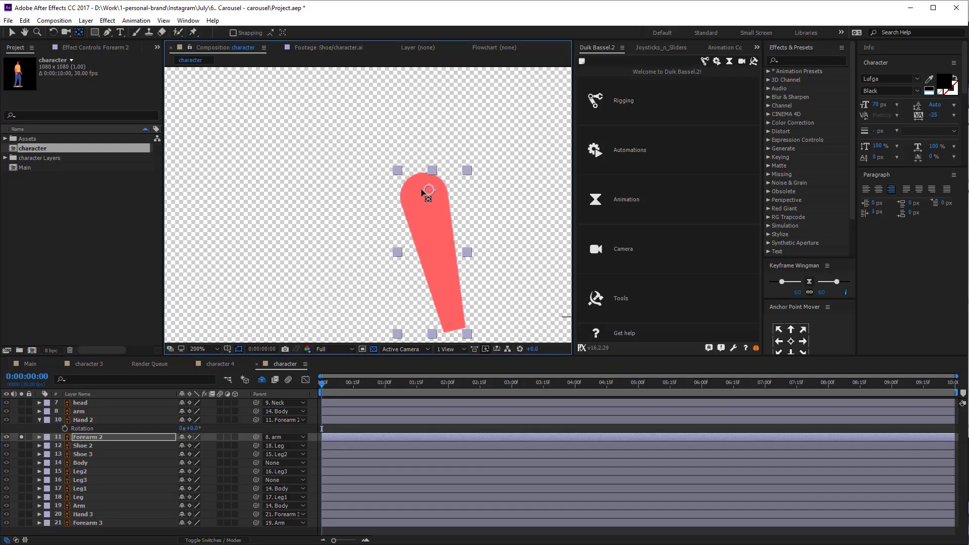
# Unsolo the Forearm 2 layer, reveal its Rotation, test how the forearm turns at the elbow, and undo the rotation.
pyautogui.press('.')
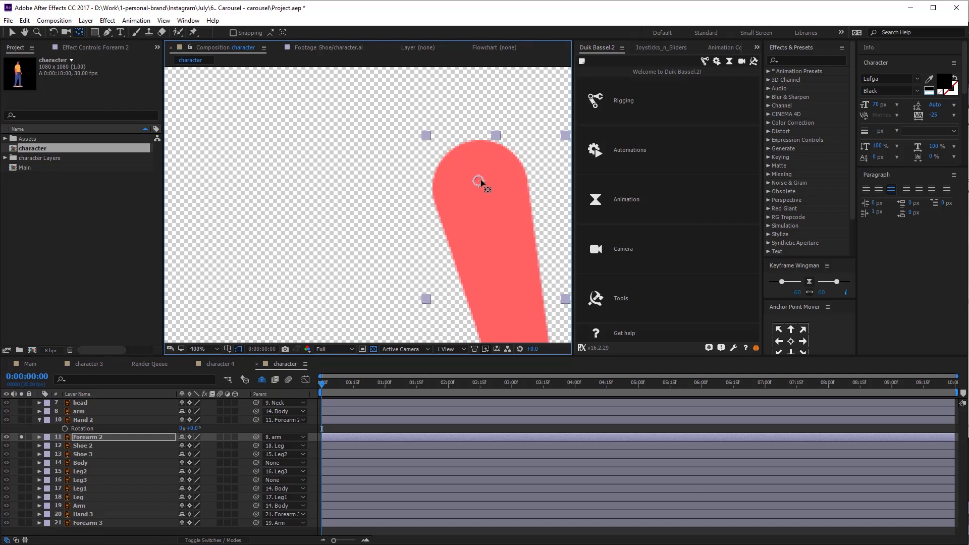
pyautogui.press('v')
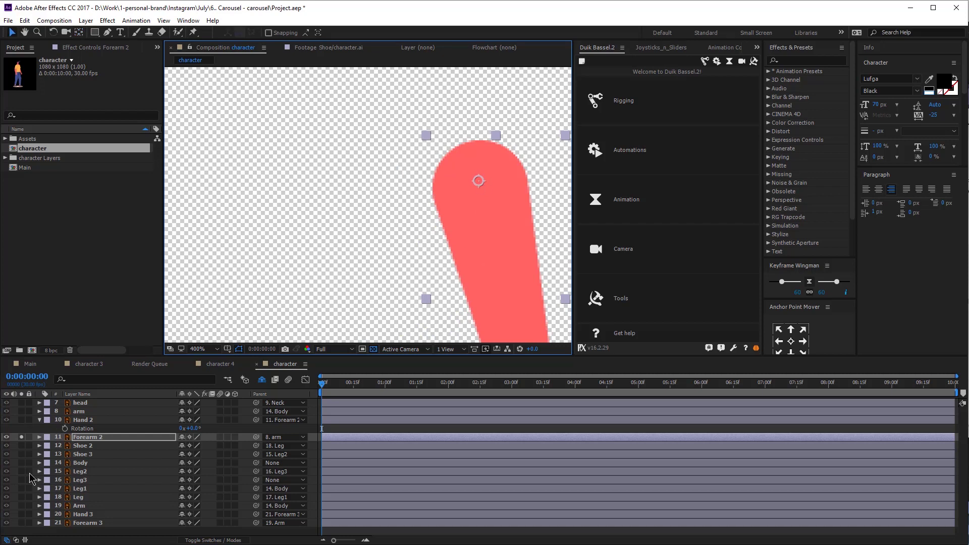
pyautogui.click(22, 437)
pyautogui.press('r')
pyautogui.moveTo(191, 445); pyautogui.dragTo(151, 460)
pyautogui.hotkey('ctrl', 'z')
# Nudge the Forearm 2 layer slightly upward, test its rotation again, and undo the rotation.
pyautogui.moveTo(502, 243); pyautogui.dragTo(502, 239)
pyautogui.moveTo(191, 446); pyautogui.dragTo(149, 464)
pyautogui.hotkey('ctrl', 'z')
# Move the arm layer below Forearm 2 in the layer stack, test the forearm's rotation, and undo the rotation.
pyautogui.click(87, 438)
pyautogui.moveTo(79, 411); pyautogui.dragTo(82, 449)
pyautogui.moveTo(191, 437); pyautogui.dragTo(161, 452)
pyautogui.hotkey('ctrl', 'z')
# Shift Forearm 2 up a little further under the sleeve, test how it rotates, and undo the rotation.
pyautogui.moveTo(506, 215); pyautogui.dragTo(507, 212)
pyautogui.moveTo(191, 437); pyautogui.dragTo(158, 450)
pyautogui.hotkey('ctrl', 'z')
# Lower Forearm 2's anchor point slightly at the elbow, test a wide forearm rotation, and undo the rotation.
pyautogui.press('y')
pyautogui.moveTo(479, 173); pyautogui.dragTo(479, 181)
pyautogui.press('v')
pyautogui.moveTo(191, 437); pyautogui.dragTo(303, 399)
pyautogui.scroll(-1, 493, 165)
pyautogui.hotkey('ctrl', 'z')
# Solo the arm layer and move its anchor point from the middle of the sleeve up to the shoulder.
pyautogui.press('space')
pyautogui.moveTo(457, 148); pyautogui.dragTo(410, 262)
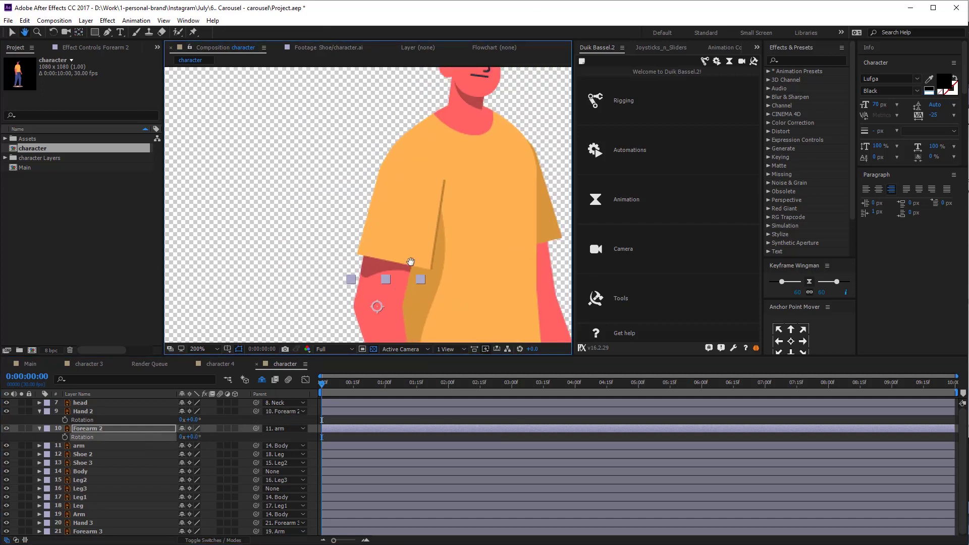
pyautogui.press('v')
pyautogui.click(402, 212)
pyautogui.click(21, 446)
pyautogui.press('y')
pyautogui.moveTo(401, 227); pyautogui.dragTo(407, 163)
pyautogui.press('v')
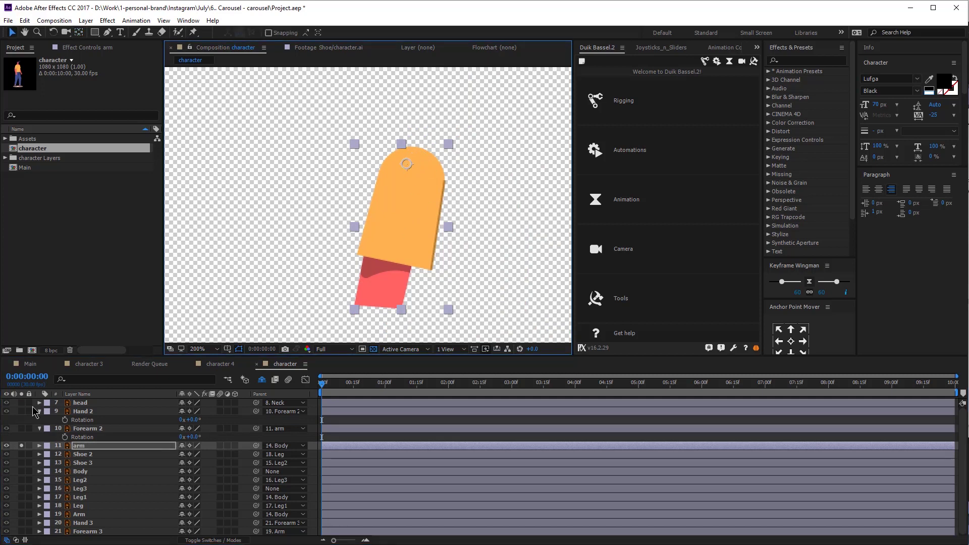
# Unsolo the arm layer, reveal its Rotation, test how it swings from the shoulder, and undo the rotation.
pyautogui.click(21, 446)
pyautogui.press('r')
pyautogui.moveTo(192, 454); pyautogui.dragTo(241, 455)
pyautogui.hotkey('ctrl', 'z')
# Apply Duik's Auto-rig & IK to the Hand 2, Forearm 2 and arm layers.
pyautogui.click(421, 179)
pyautogui.scroll(-1, 405, 192)
pyautogui.moveTo(421, 228); pyautogui.dragTo(429, 168)
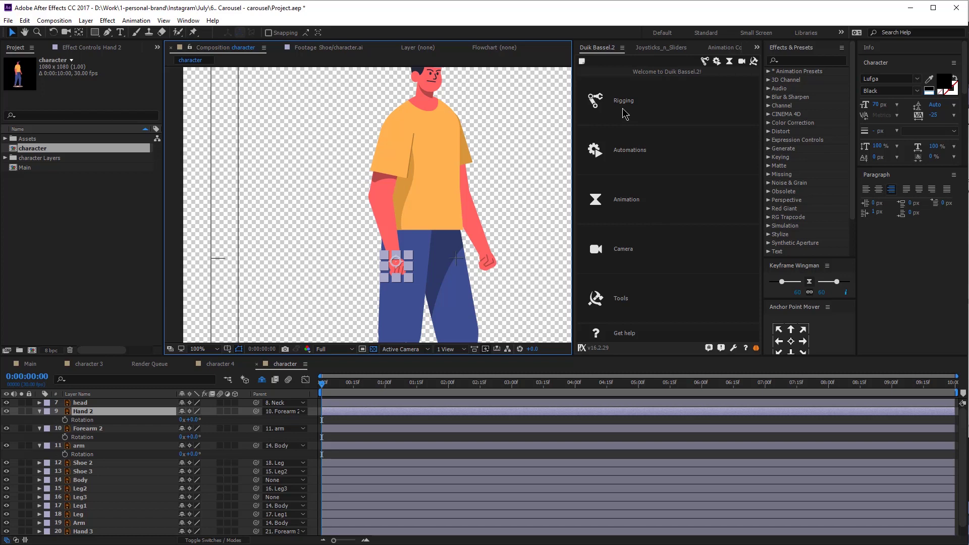
pyautogui.click(624, 103)
pyautogui.click(624, 103)
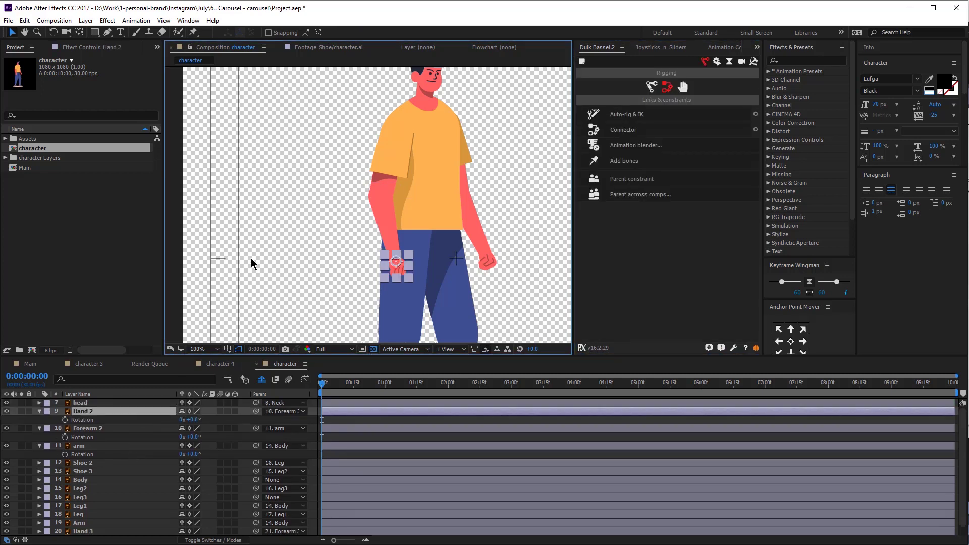
pyautogui.hotkey('ctrl', 'shift', 'Down')
pyautogui.hotkey('ctrl', 'shift', 'Down')
pyautogui.click(660, 114)
# Move the C | Hand controller around to test the arm's IK, and undo the last move.
pyautogui.moveTo(396, 260); pyautogui.dragTo(300, 218)
pyautogui.moveTo(395, 256); pyautogui.dragTo(449, 147)
pyautogui.hotkey('ctrl', 'z')
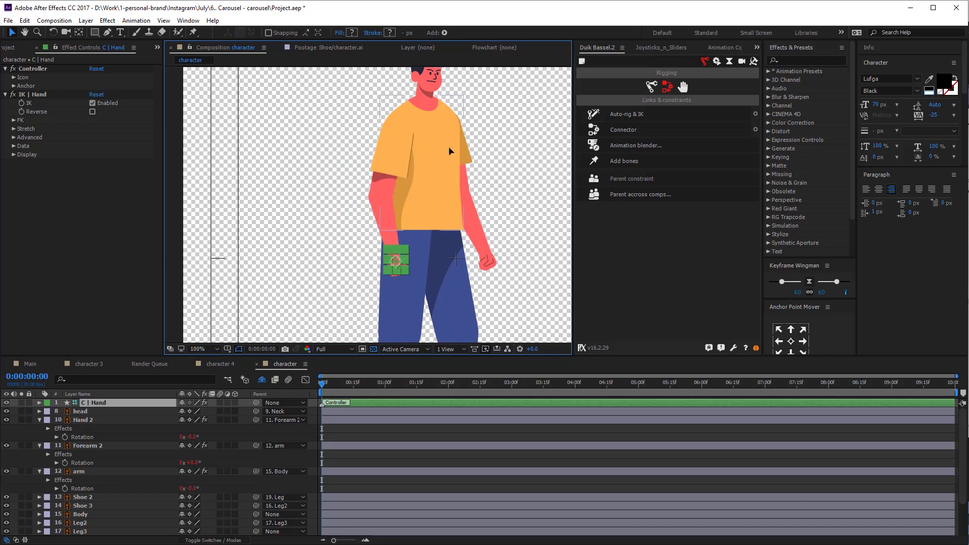
# Mark the rigged Hand 2, Forearm 2 and arm layers as shy to hide them from the timeline.
pyautogui.click(358, 436)
pyautogui.click(83, 421)
pyautogui.keyDown('shift'); pyautogui.click(81, 471); pyautogui.keyUp('shift')
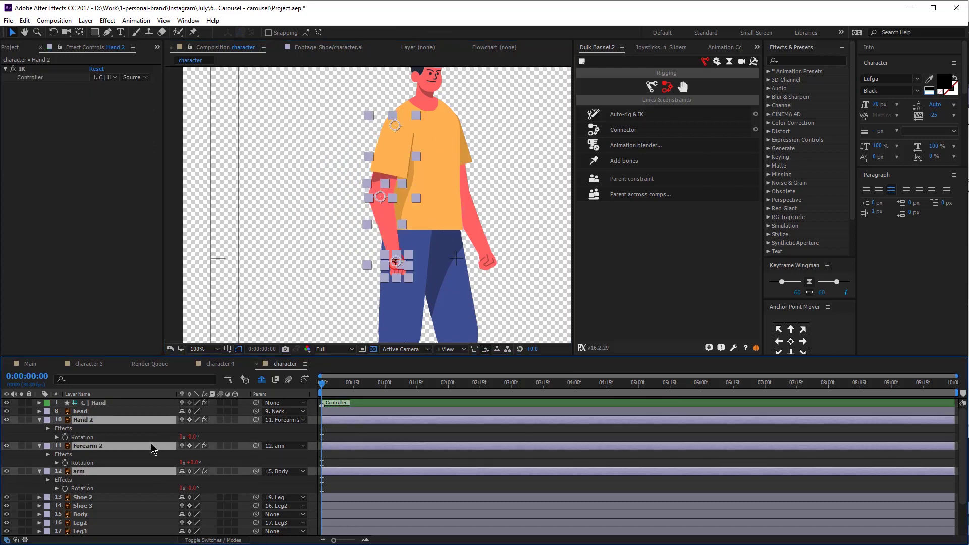
pyautogui.click(182, 421)
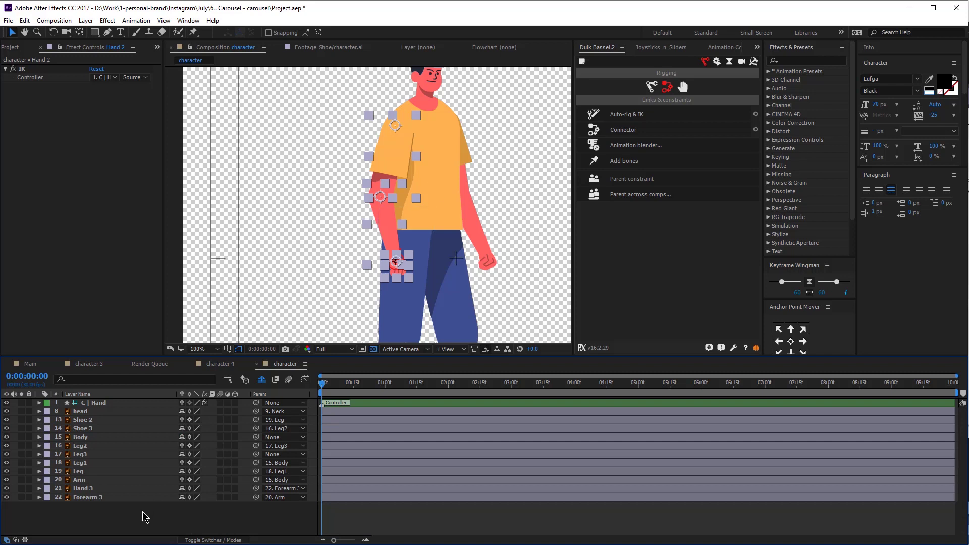
# Solo Hand 3 and Forearm 3, place Hand 3's anchor point at the wrist, and test the hand's rotation, undoing it.
pyautogui.click(146, 517)
pyautogui.scroll(2, 487, 260)
pyautogui.moveTo(487, 260); pyautogui.dragTo(410, 262)
pyautogui.click(410, 263)
pyautogui.click(21, 488)
pyautogui.click(21, 498)
pyautogui.press('r')
pyautogui.press('y')
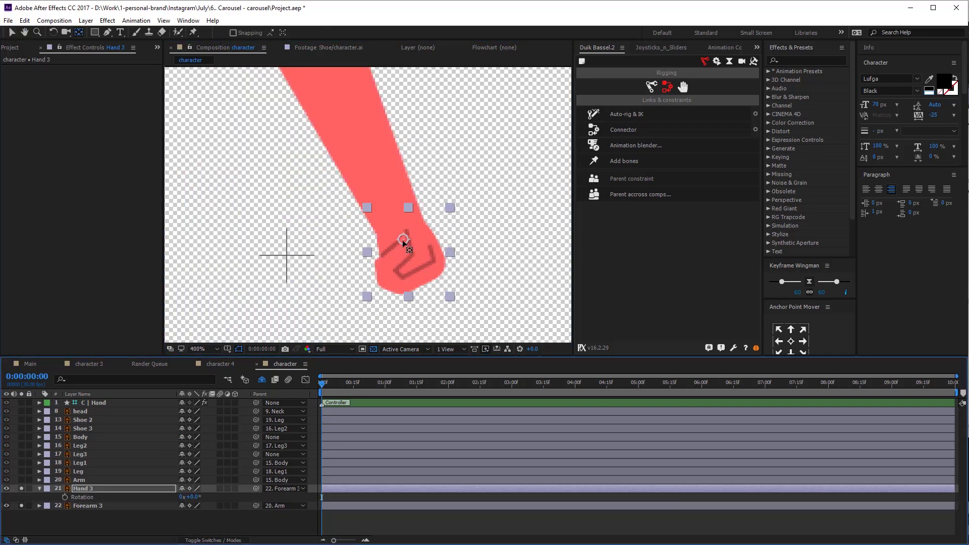
pyautogui.moveTo(193, 497); pyautogui.dragTo(207, 497)
pyautogui.hotkey('ctrl', 'z')
# Move the Arm layer below Forearm 3, solo it, and test Forearm 3's rotation at the elbow, undoing the rotation.
pyautogui.click(88, 505)
pyautogui.press('r')
pyautogui.moveTo(79, 480); pyautogui.dragTo(79, 517)
pyautogui.click(21, 514)
pyautogui.moveTo(192, 505)
pyautogui.mouseDown()
pyautogui.moveTo(215, 506)
pyautogui.moveTo(149, 506)
pyautogui.moveTo(197, 509)
pyautogui.mouseUp()
pyautogui.hotkey('ctrl', 'z')
pyautogui.hotkey('ctrl', 'z')
# Reveal the Arm layer's Rotation and turn off solo for Hand 3, Forearm 3 and Arm.
pyautogui.click(79, 515)
pyautogui.moveTo(323, 101); pyautogui.dragTo(324, 323)
pyautogui.press('r')
pyautogui.moveTo(21, 480); pyautogui.dragTo(21, 515)
pyautogui.press('y')
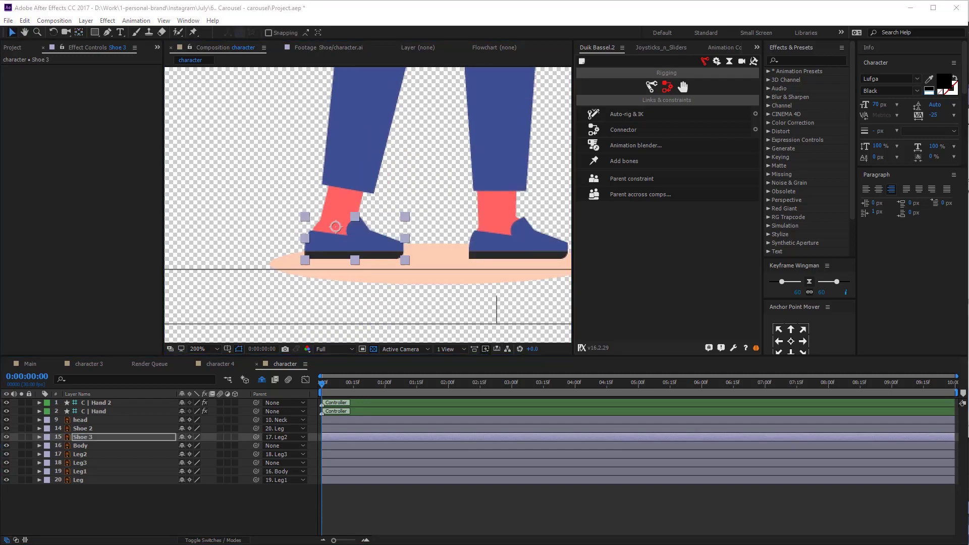
pyautogui.press('r')
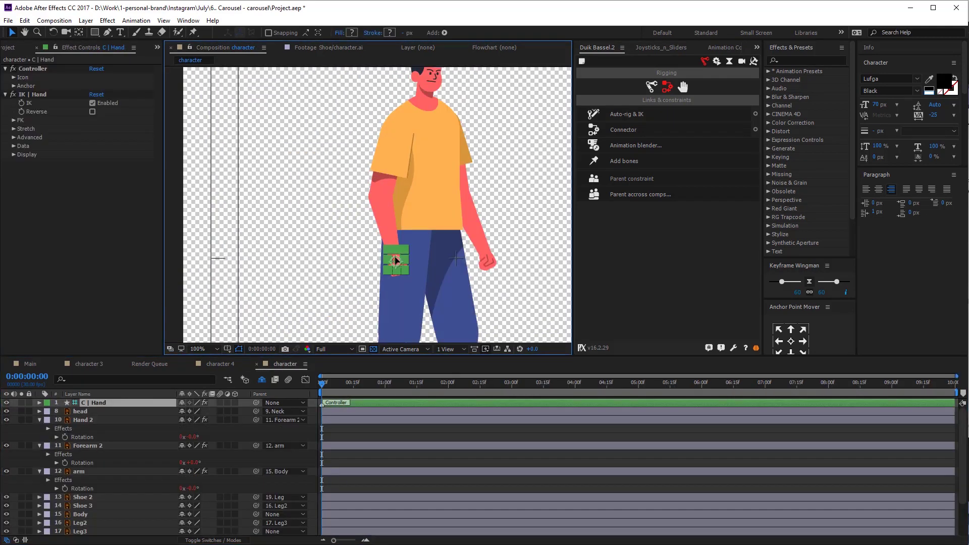
# Move the C | Hand controller away from the body and back to the hip to demonstrate the rigged arm.
pyautogui.moveTo(396, 260); pyautogui.dragTo(390, 230)
pyautogui.moveTo(311, 237); pyautogui.dragTo(395, 259)
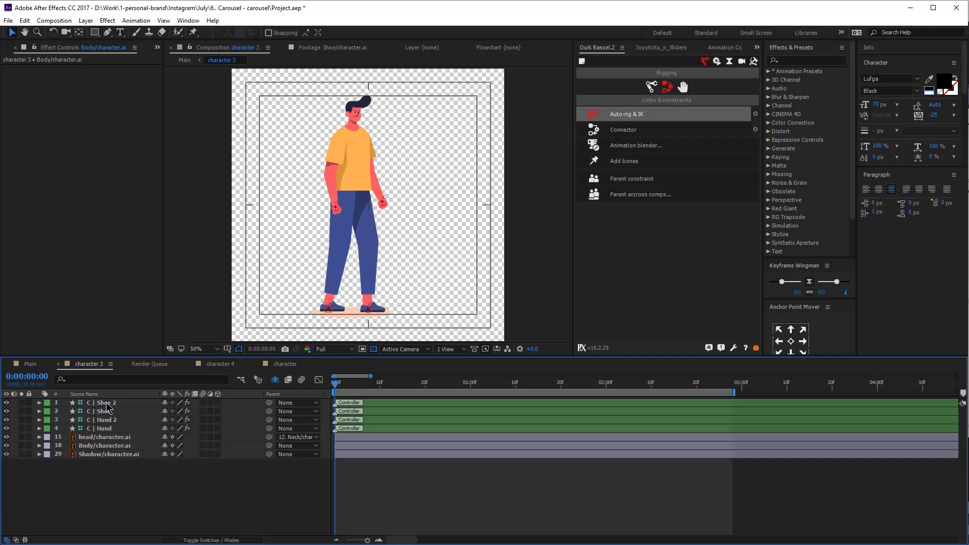
# Set Position keyframes at frame 0 for the C | Shoe 2, C | Shoe, C | Hand 2 and C | Hand controllers.
pyautogui.click(106, 403)
pyautogui.keyDown('shift'); pyautogui.click(107, 429); pyautogui.keyUp('shift')
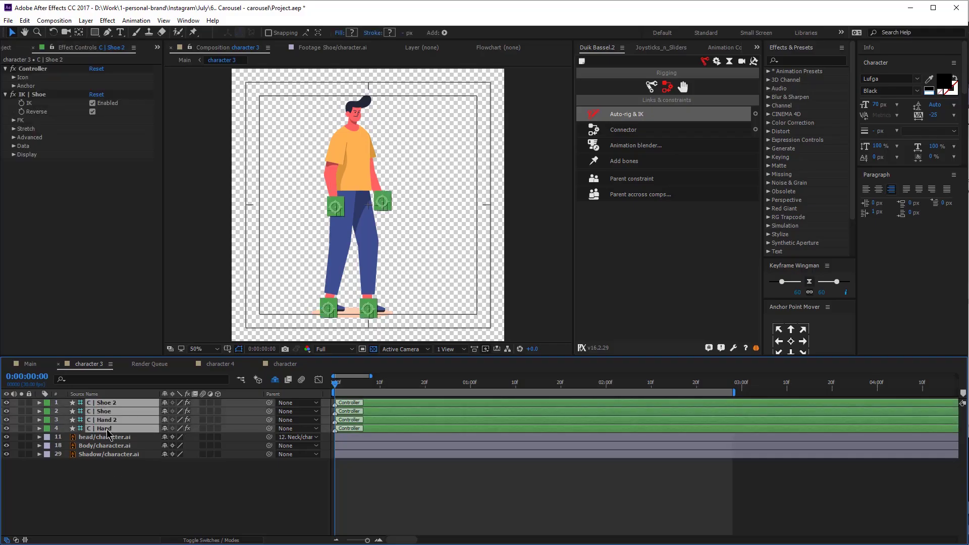
pyautogui.press('p')
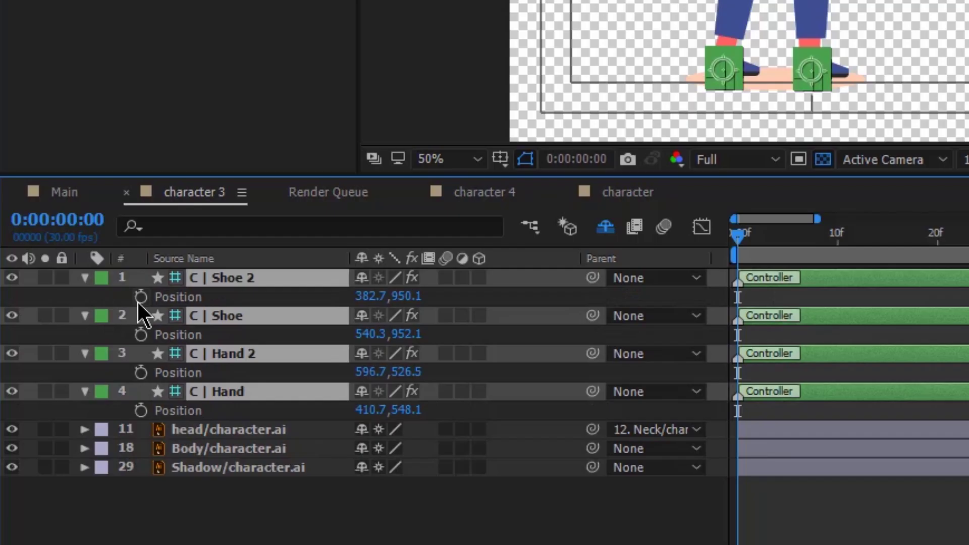
pyautogui.click(139, 300)
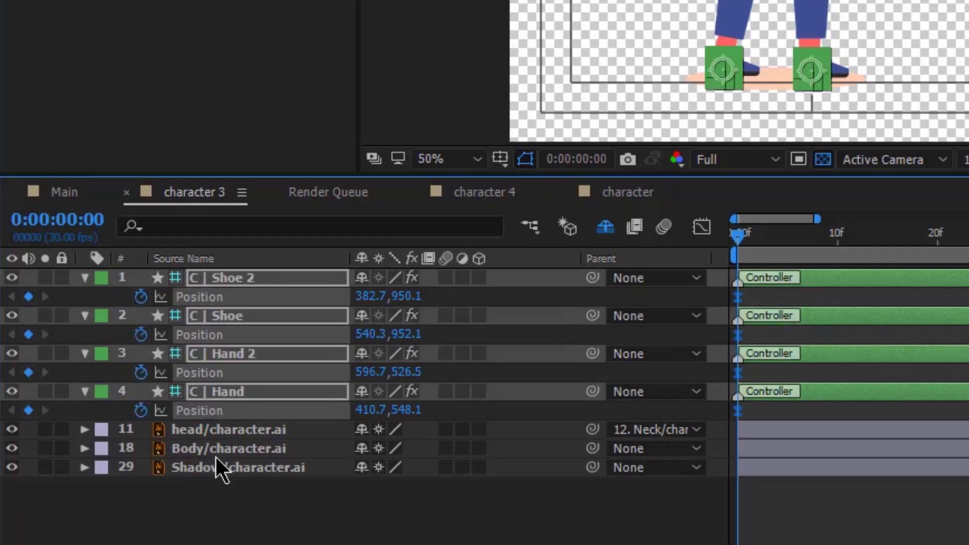
# Shift the head layer's anchor point slightly lower at the top of the neck.
pyautogui.click(220, 430)
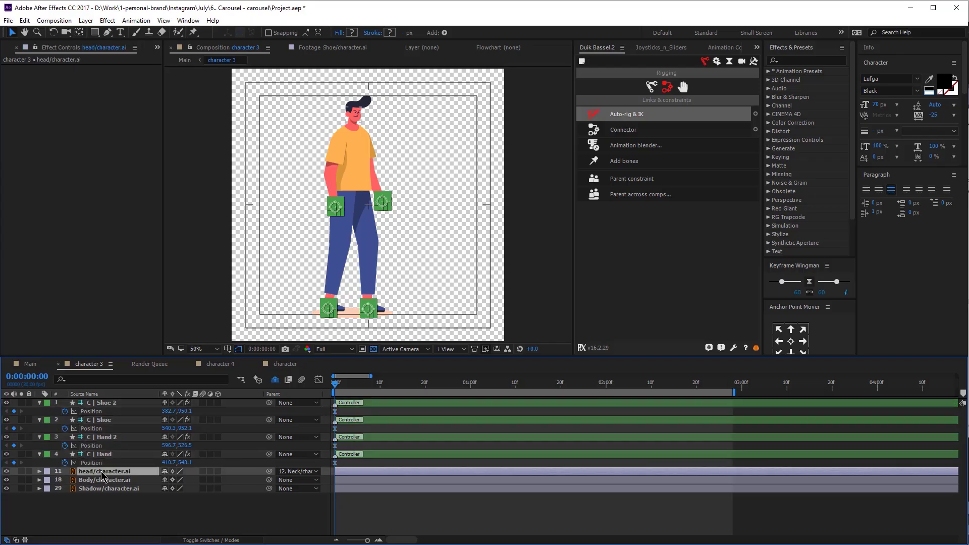
pyautogui.scroll(1, 322, 160)
pyautogui.press('space')
pyautogui.moveTo(316, 113); pyautogui.dragTo(352, 276)
pyautogui.scroll(2, 355, 217)
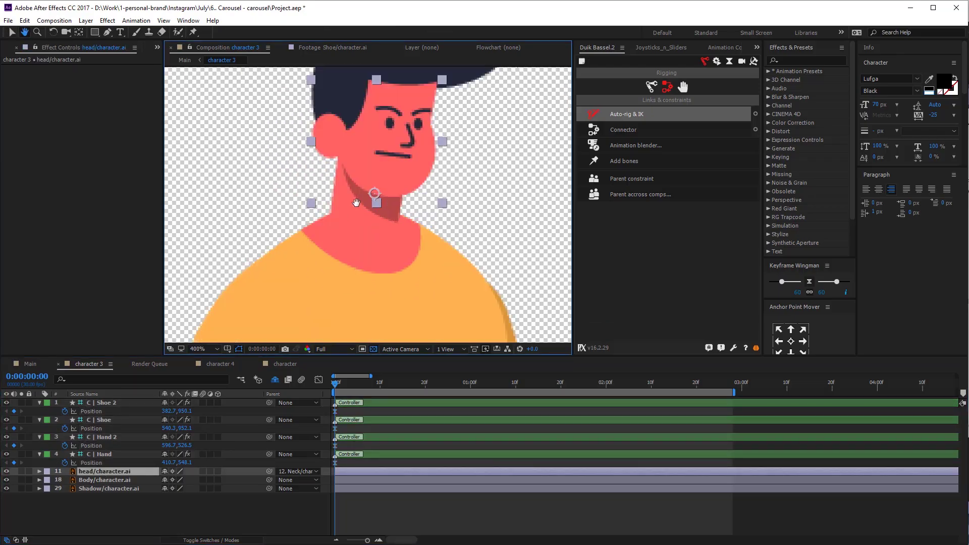
pyautogui.press('y')
pyautogui.moveTo(374, 194); pyautogui.dragTo(375, 197)
pyautogui.press('v')
# Select the Body layer and check that its anchor point sits at the waist.
pyautogui.scroll(-1, 374, 197)
pyautogui.press('space')
pyautogui.moveTo(428, 274); pyautogui.dragTo(430, 116)
pyautogui.click(397, 247)
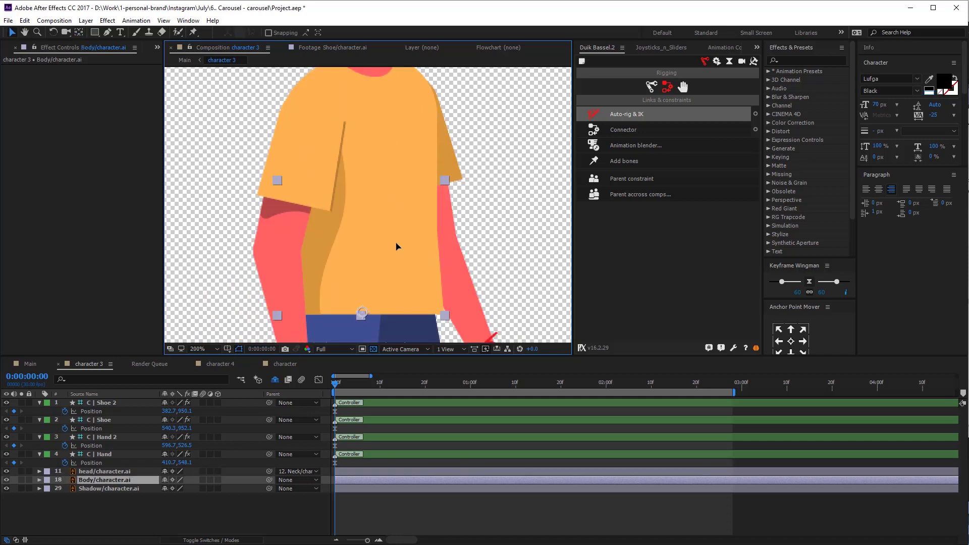
pyautogui.press('y')
pyautogui.press('Return')
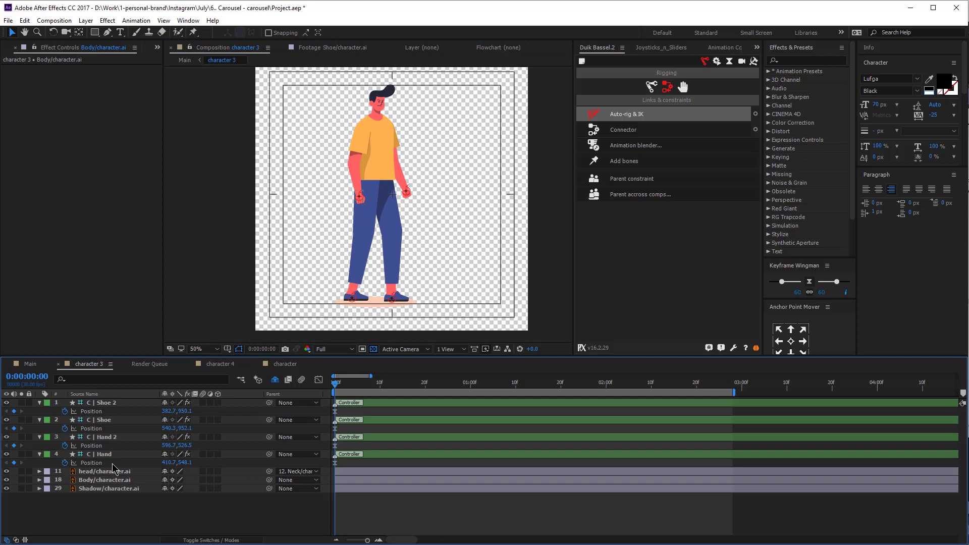
# Set Rotation keyframes at frame 0 for all four shoe and hand controllers.
pyautogui.click(109, 456)
pyautogui.keyDown('shift'); pyautogui.click(114, 403); pyautogui.keyUp('shift')
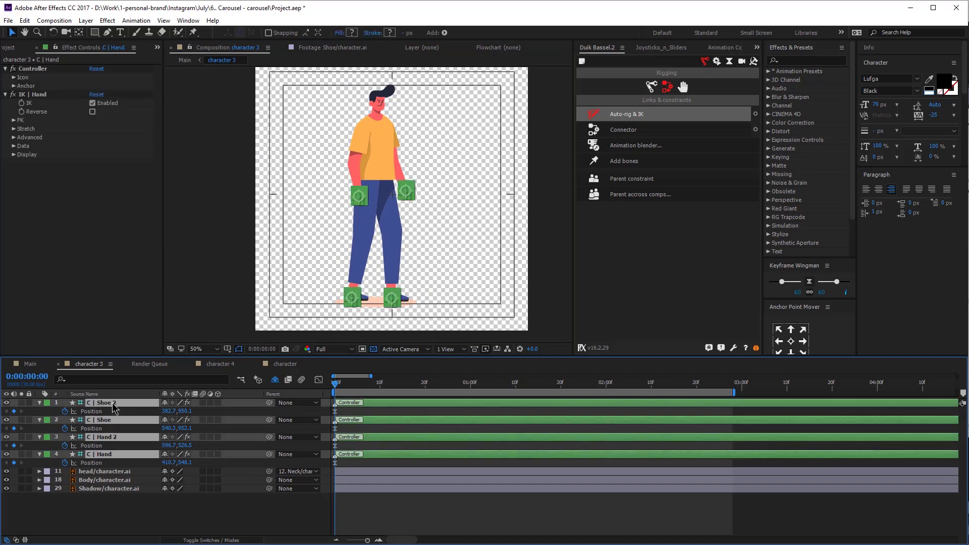
pyautogui.press('r')
pyautogui.click(65, 411)
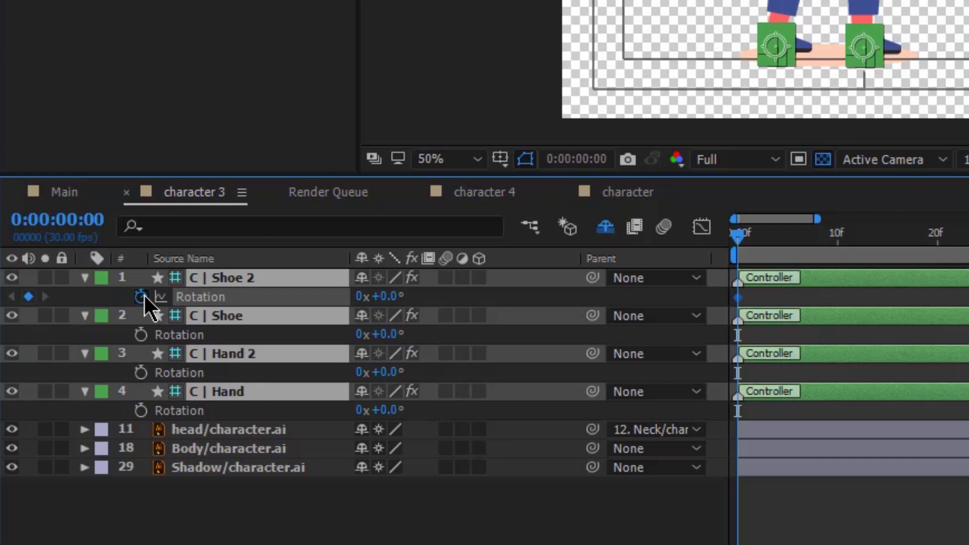
pyautogui.hotkey('alt', 'shift', 'r')
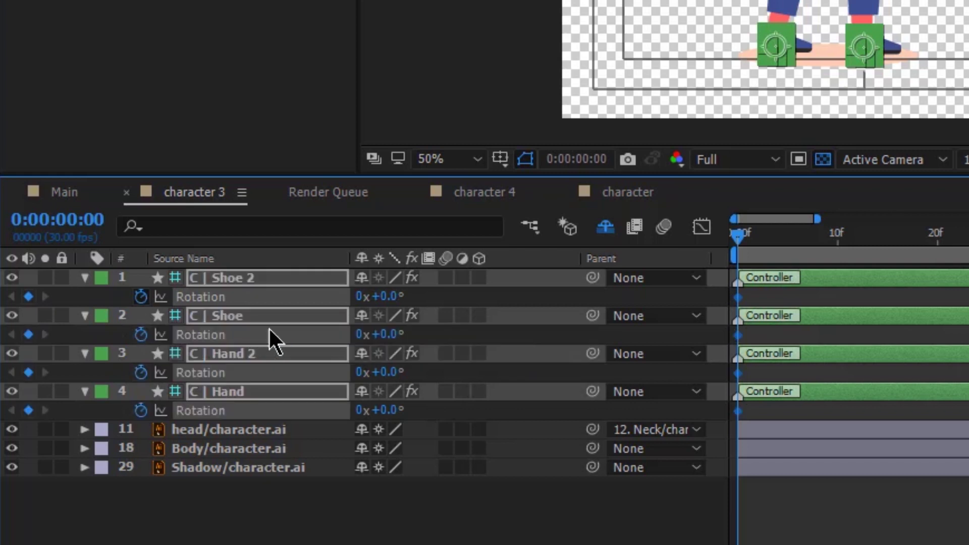
# Show the controllers' Position alongside Rotation and apply Easy Ease to all of their keyframes.
pyautogui.hotkey('alt', 'shift', 'p')
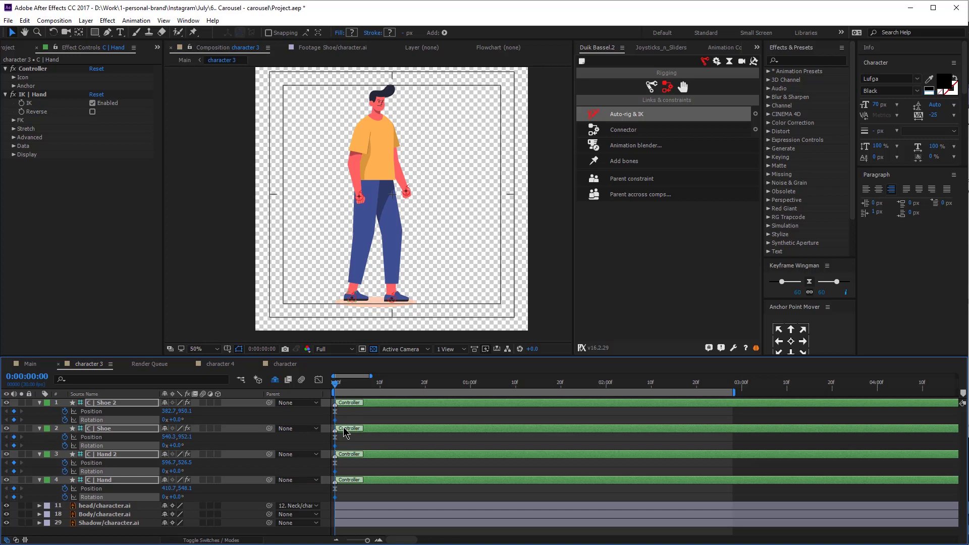
pyautogui.moveTo(349, 411); pyautogui.dragTo(323, 505)
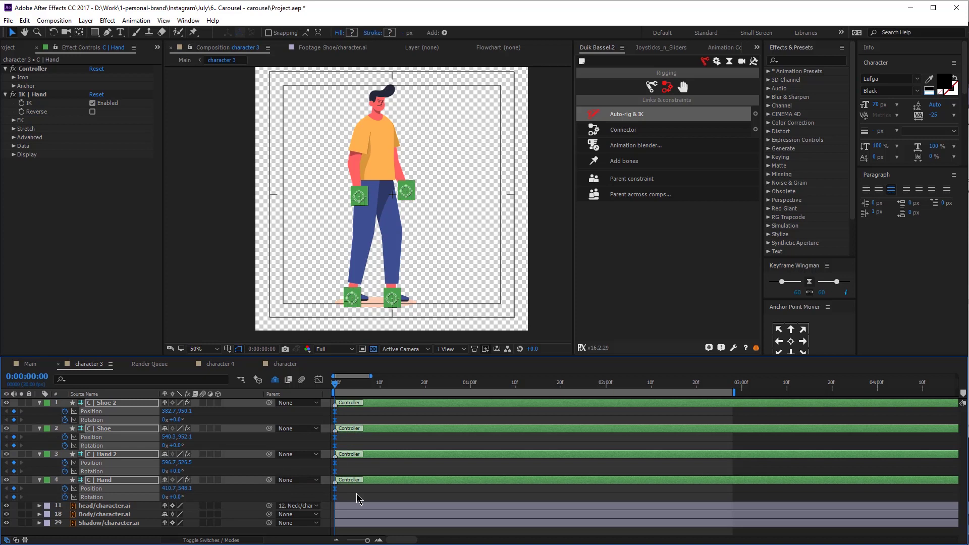
pyautogui.click(357, 499)
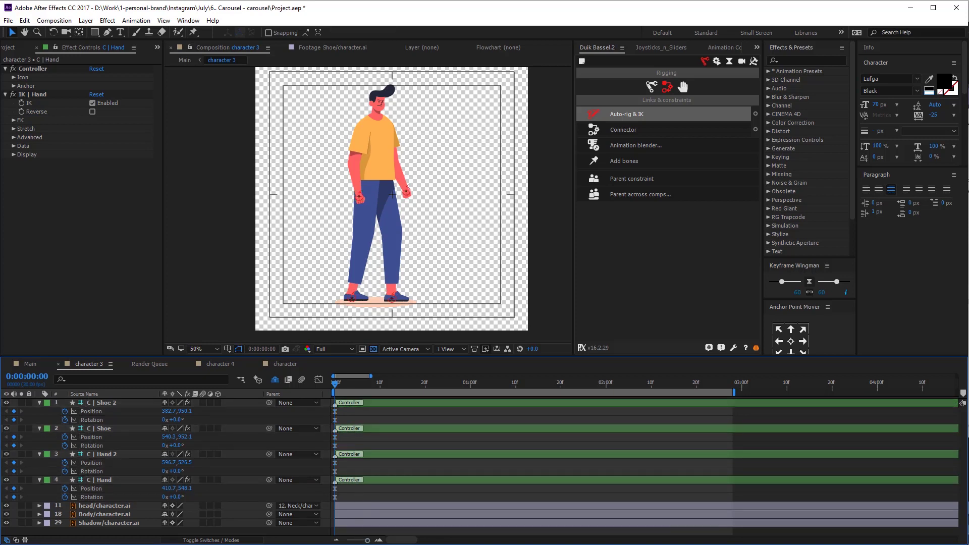
# Set Position and Rotation keyframes at frame 0 for the head and Body layers, and show both properties.
pyautogui.keyDown('shift'); pyautogui.click(83, 514); pyautogui.keyUp('shift')
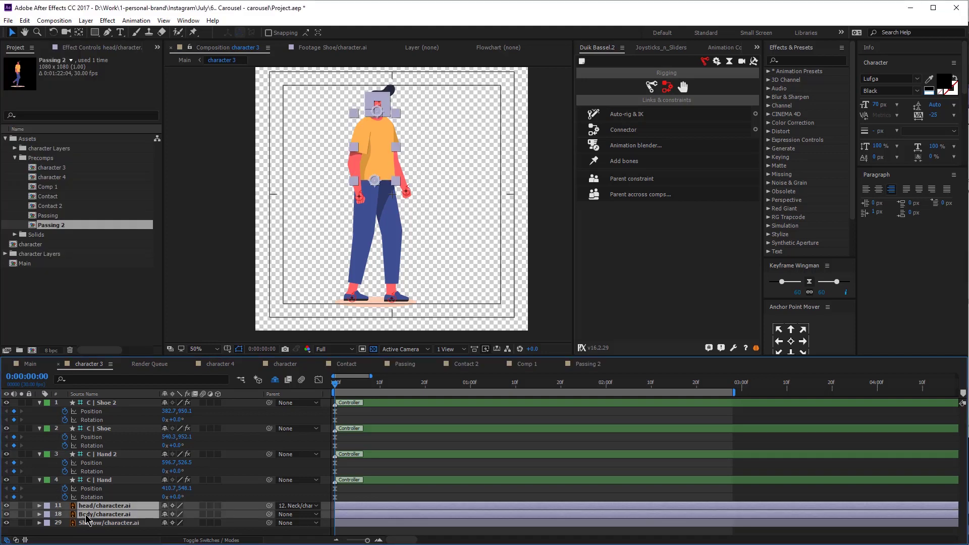
pyautogui.press('p')
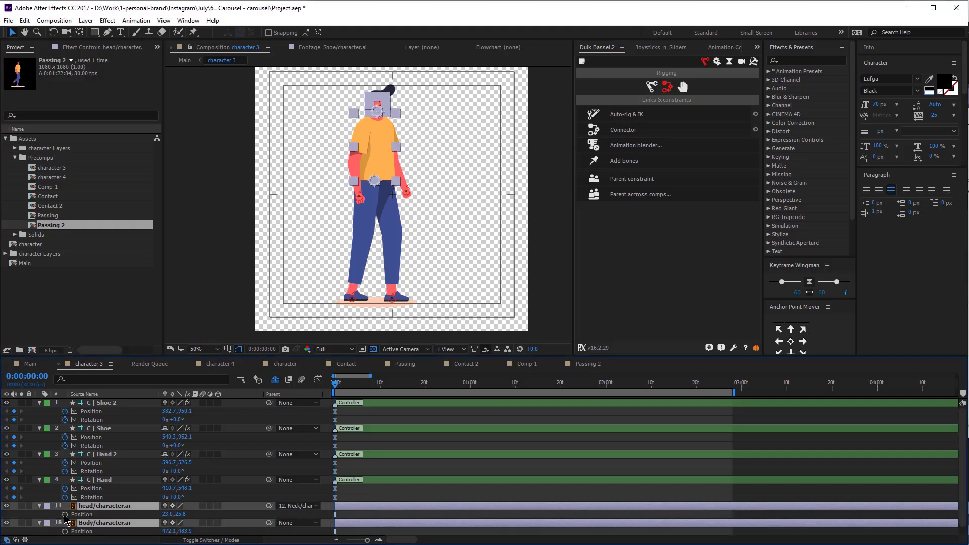
pyautogui.click(65, 514)
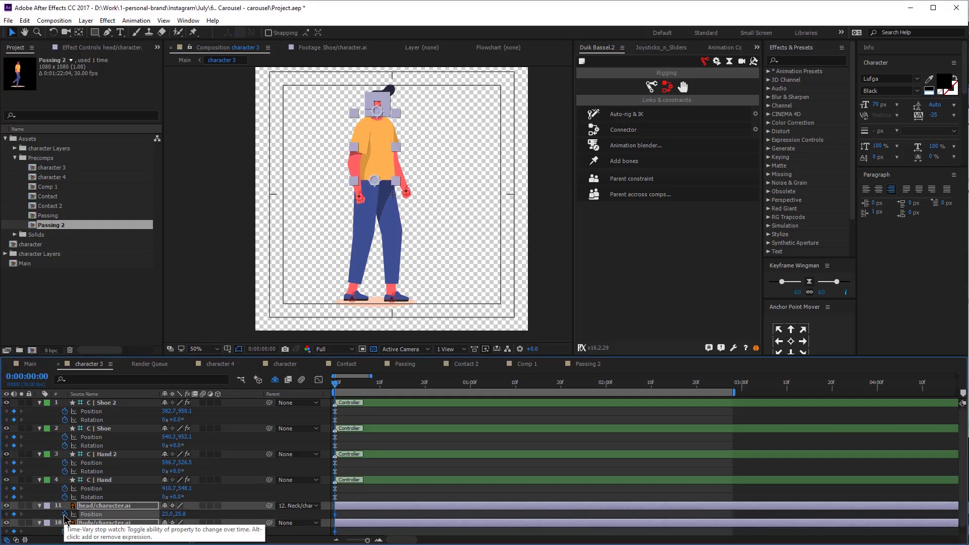
pyautogui.press('r')
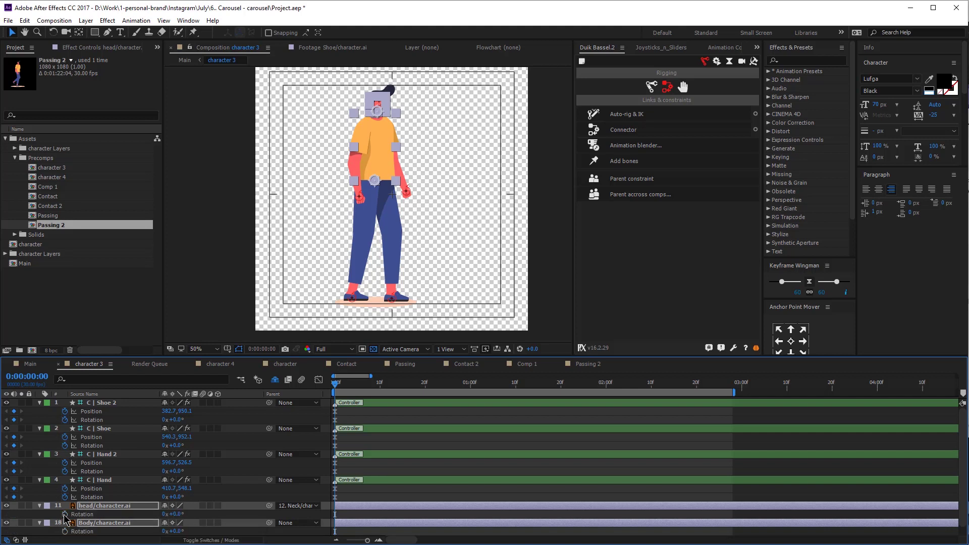
pyautogui.click(65, 515)
pyautogui.hotkey('shift', 'p')
pyautogui.scroll(-1, 338, 506)
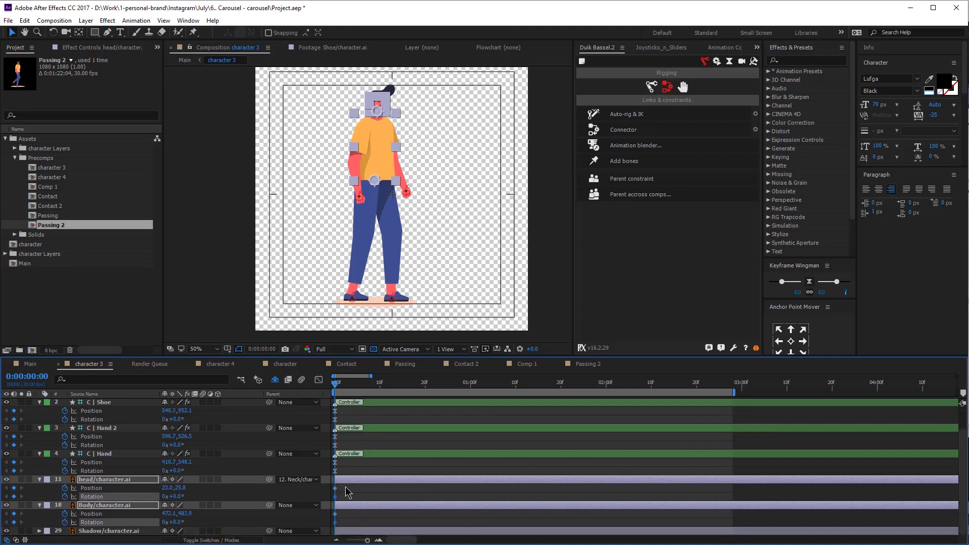
# Apply Easy Ease to the head and Body keyframes and lock the Shadow layer.
pyautogui.click(373, 529)
pyautogui.click(29, 531)
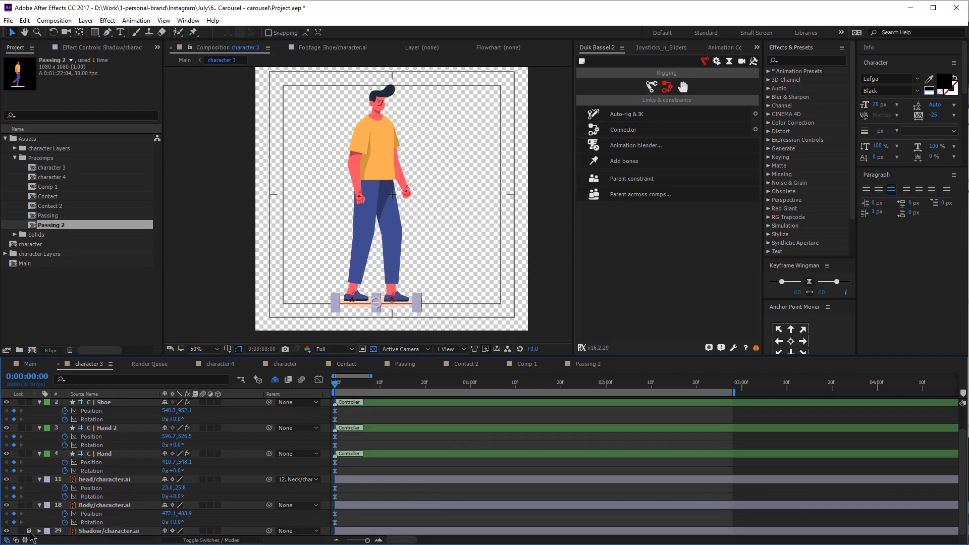
pyautogui.scroll(1, 213, 507)
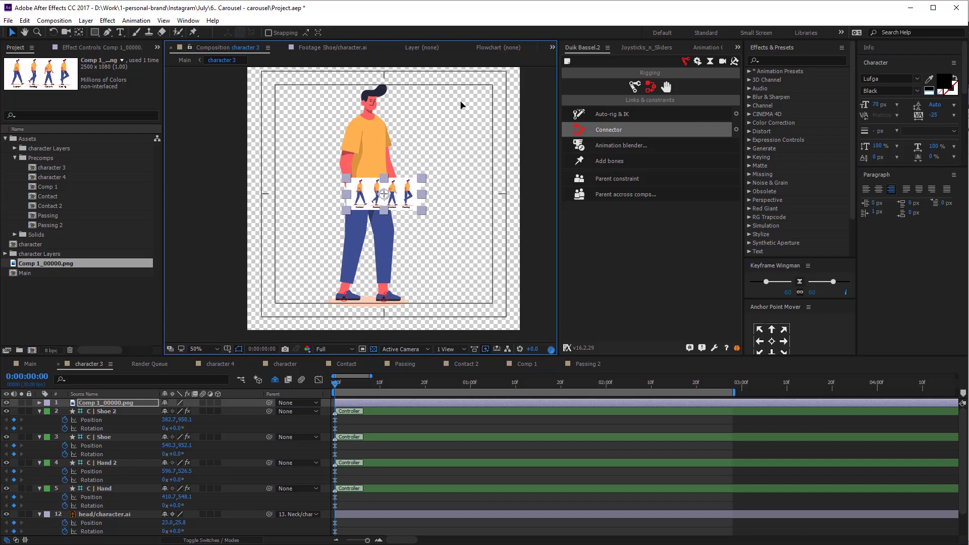
# Move the Comp 1_00000.png reference layer to the bottom of the layer stack and set its opacity to 50%.
pyautogui.moveTo(379, 244); pyautogui.dragTo(397, 118)
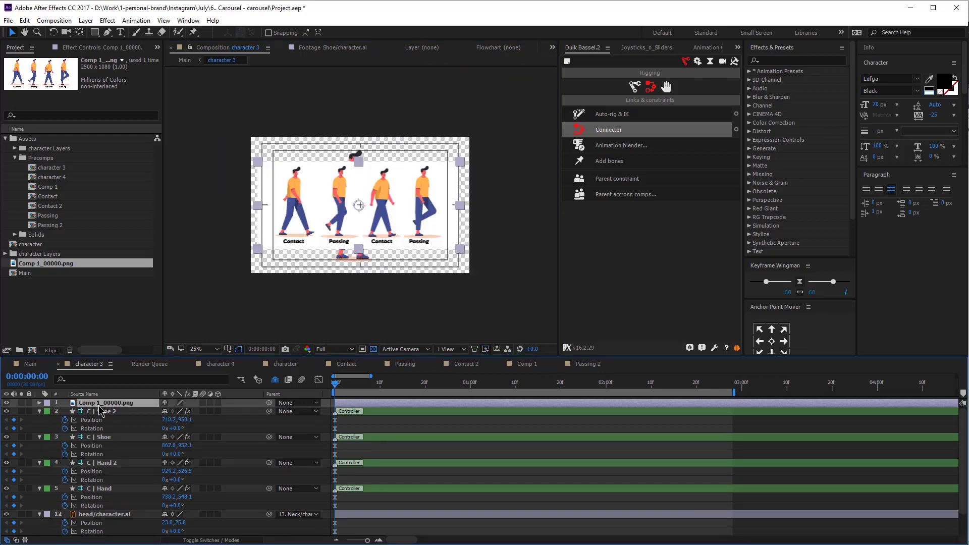
pyautogui.moveTo(98, 404); pyautogui.dragTo(91, 536)
pyautogui.click(275, 380)
pyautogui.scroll(-3, 91, 525)
pyautogui.press('t')
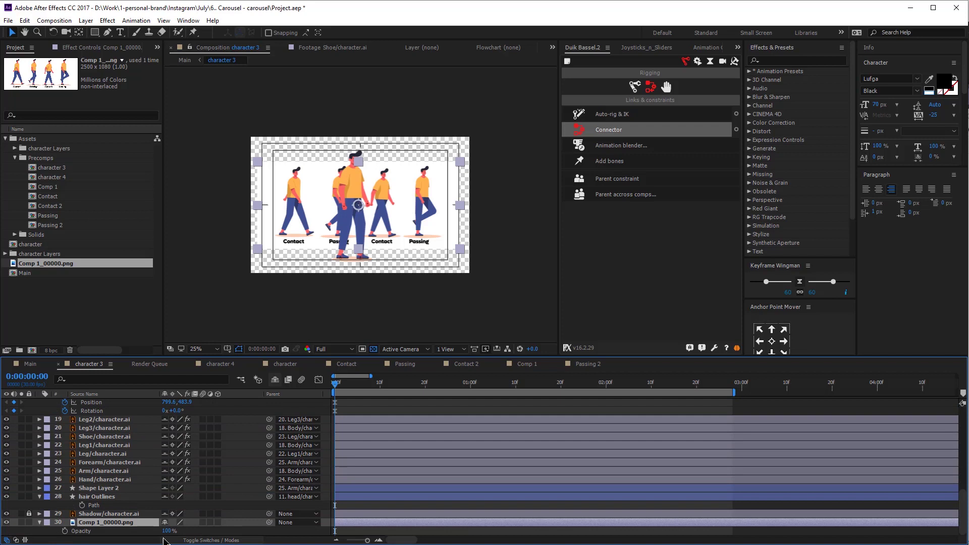
pyautogui.click(165, 531)
pyautogui.write('50')
pyautogui.press('Return')
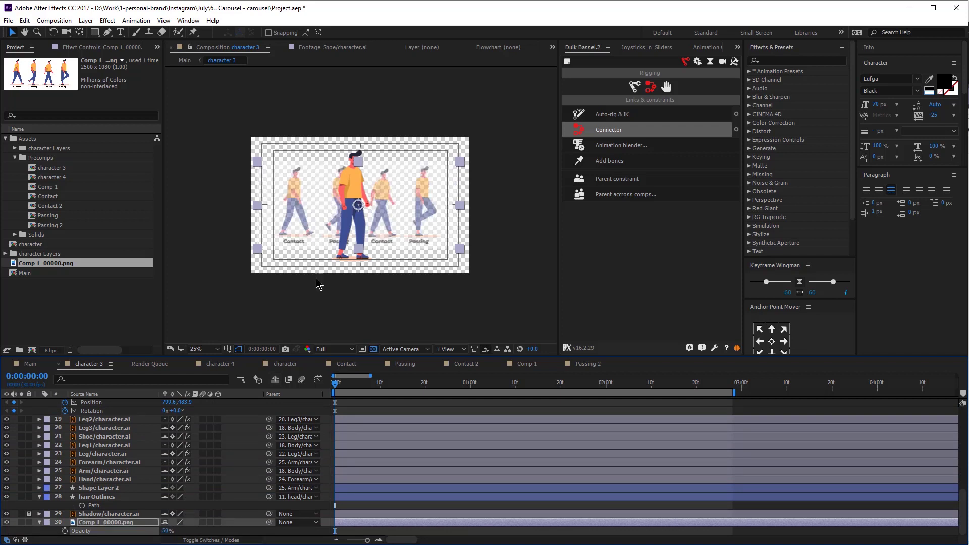
# Turn off the transparency grid in the composition view and hide the shy layers.
pyautogui.click(384, 415)
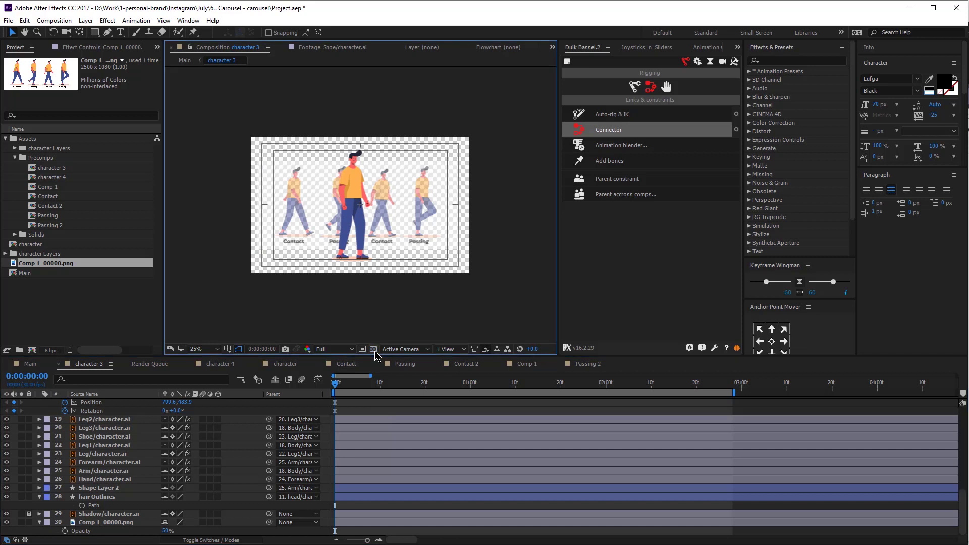
pyautogui.click(374, 349)
pyautogui.press('.')
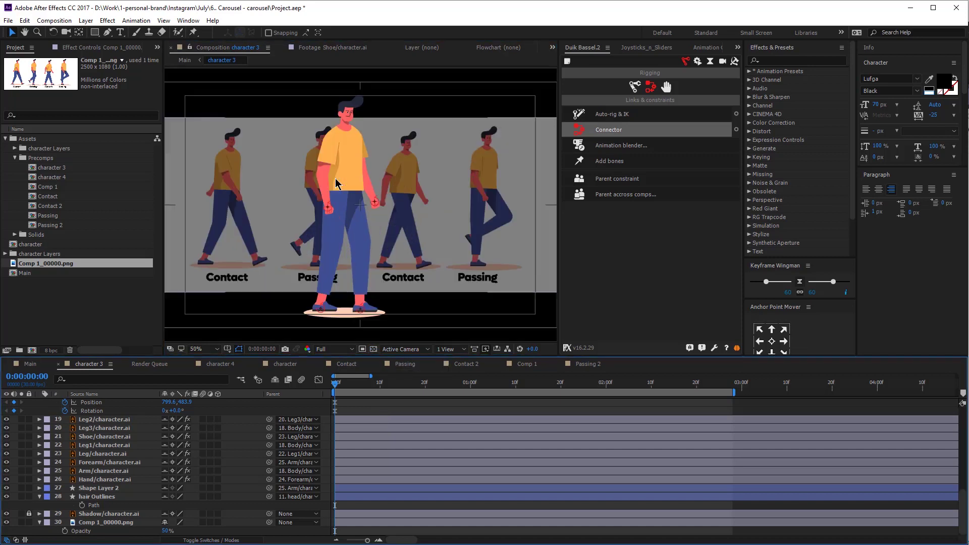
pyautogui.click(276, 381)
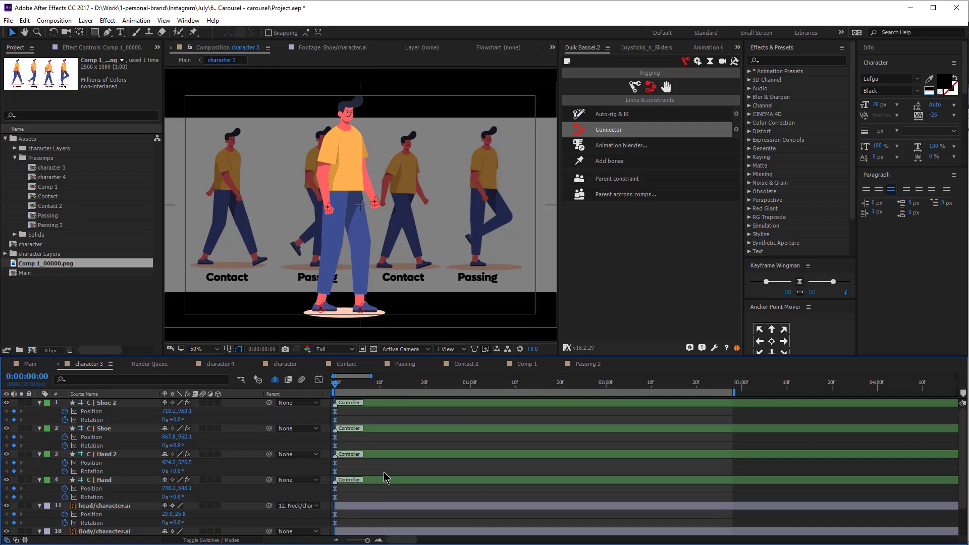
# Try to move the C | Shoe 2 controller backward to about 649, 955.
pyautogui.click(322, 309)
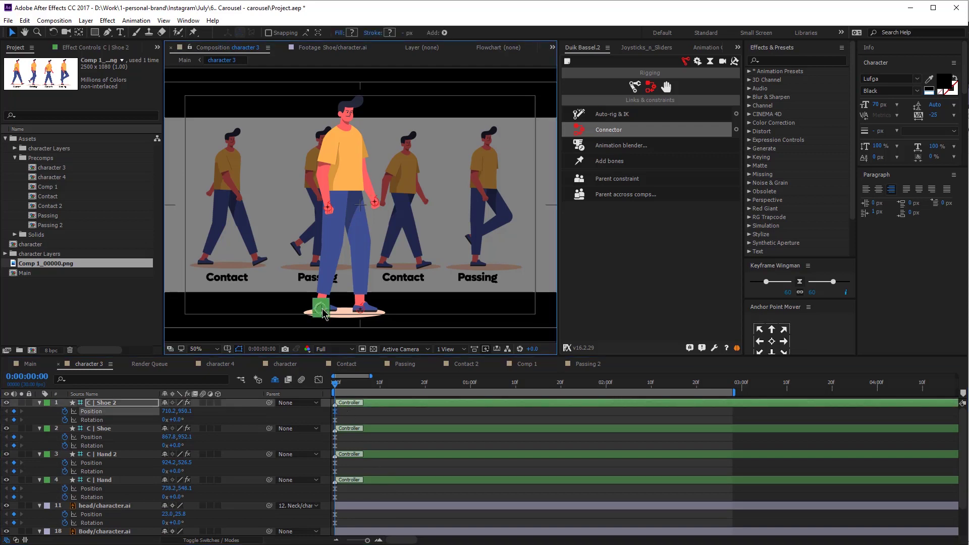
pyautogui.scroll(1, 325, 304)
pyautogui.moveTo(331, 310); pyautogui.dragTo(468, 199)
pyautogui.press('v')
pyautogui.moveTo(416, 297); pyautogui.dragTo(387, 300)
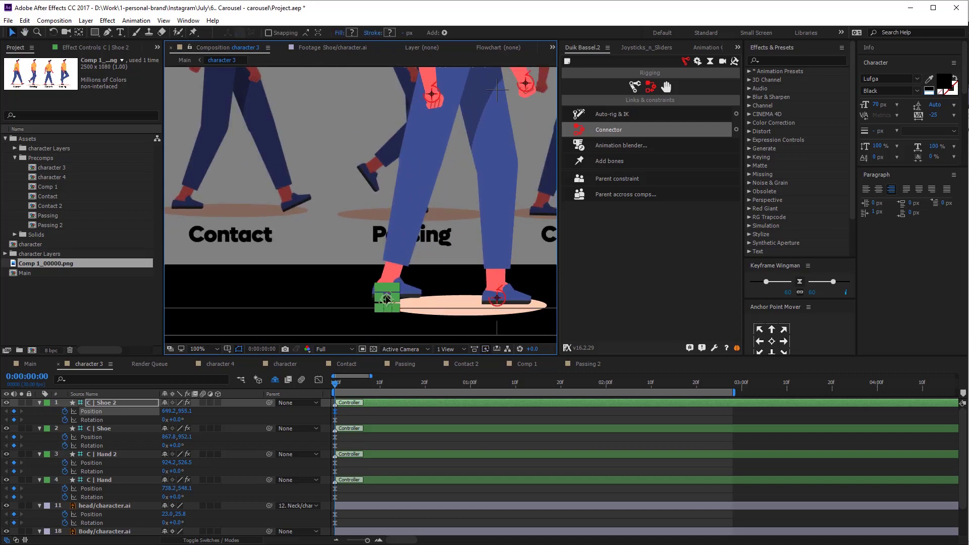
pyautogui.press('h')
pyautogui.moveTo(449, 173); pyautogui.dragTo(426, 227)
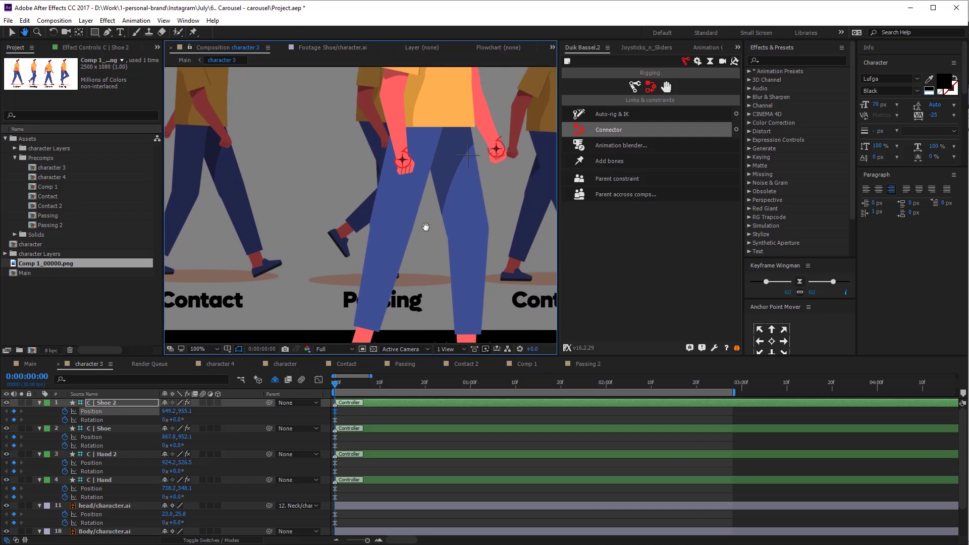
pyautogui.hotkey('ctrl', 'z')
# Lower the Body layer to about 799.6, 501.9 and set its rotation to 3°.
pyautogui.press('v')
pyautogui.click(436, 88)
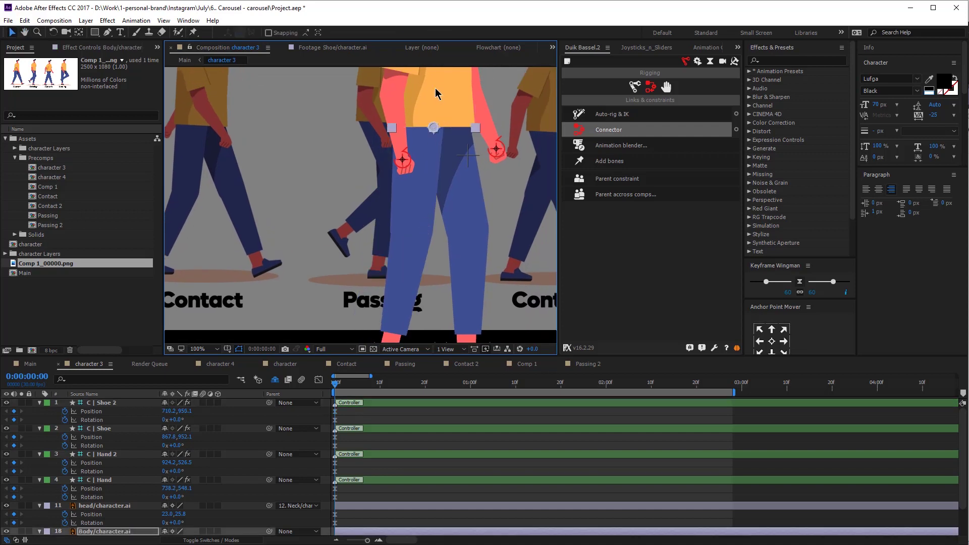
pyautogui.moveTo(435, 88); pyautogui.dragTo(437, 100)
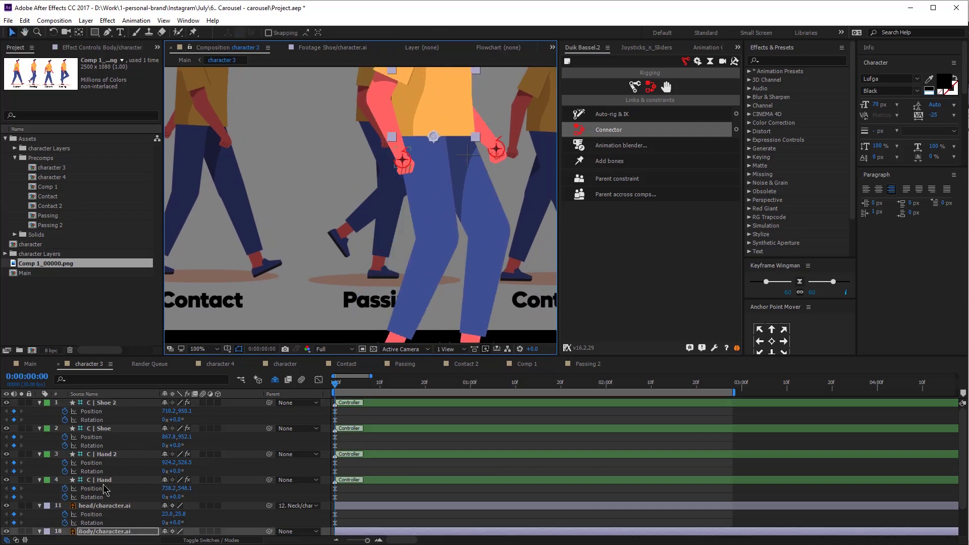
pyautogui.scroll(-2, 105, 489)
pyautogui.click(174, 513)
pyautogui.write('3')
pyautogui.press('Return')
# Move C | Shoe 2 backward to about 659, 956 and C | Shoe forward to about 968, 956, rotating C | Shoe to -21°.
pyautogui.moveTo(443, 284); pyautogui.dragTo(418, 287)
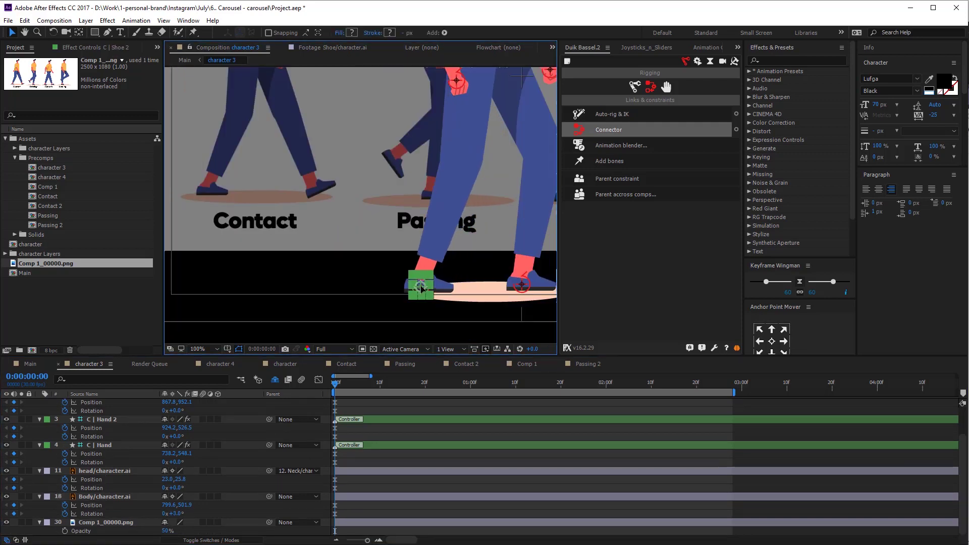
pyautogui.moveTo(470, 236); pyautogui.dragTo(333, 234)
pyautogui.moveTo(387, 283); pyautogui.dragTo(440, 285)
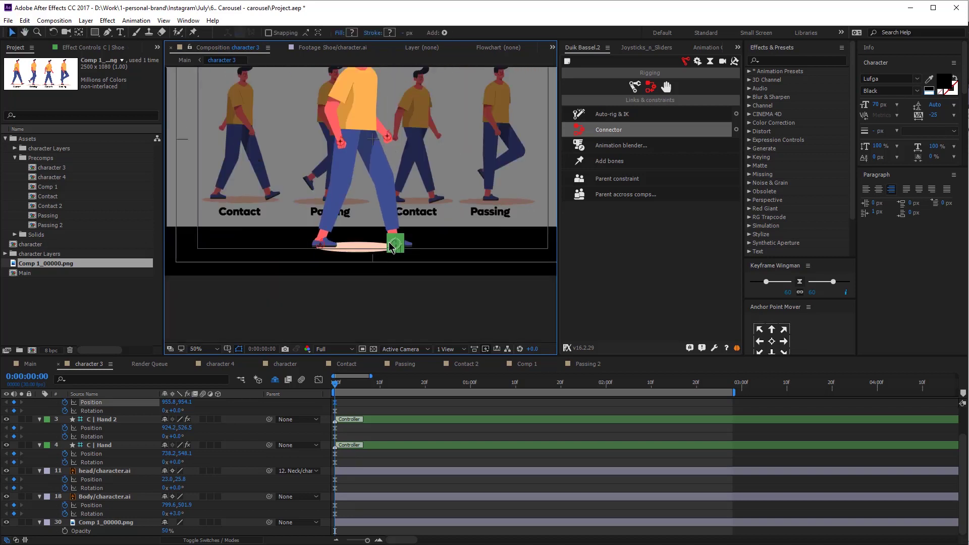
pyautogui.moveTo(398, 248); pyautogui.dragTo(400, 247)
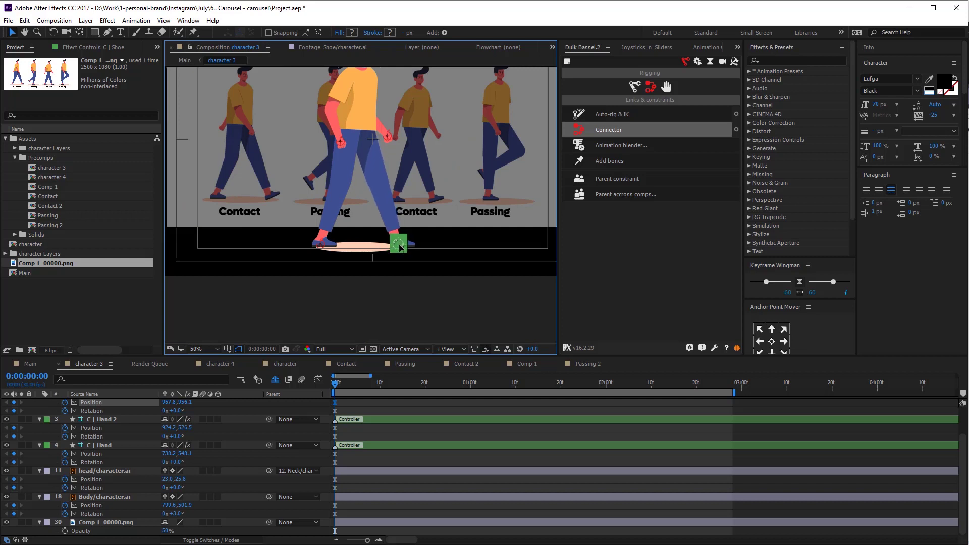
pyautogui.moveTo(177, 412); pyautogui.dragTo(162, 411)
pyautogui.click(415, 415)
# Pose C | Hand forward at about 867, 540 rotated 25° and C | Hand 2 backward at about 674, 538 rotated 44°.
pyautogui.scroll(1, 365, 144)
pyautogui.moveTo(365, 144); pyautogui.dragTo(489, 303)
pyautogui.click(448, 236)
pyautogui.moveTo(451, 240); pyautogui.dragTo(512, 234)
pyautogui.scroll(2, 167, 498)
pyautogui.moveTo(177, 497); pyautogui.dragTo(190, 498)
pyautogui.moveTo(537, 230); pyautogui.dragTo(412, 235)
pyautogui.moveTo(174, 471); pyautogui.dragTo(197, 465)
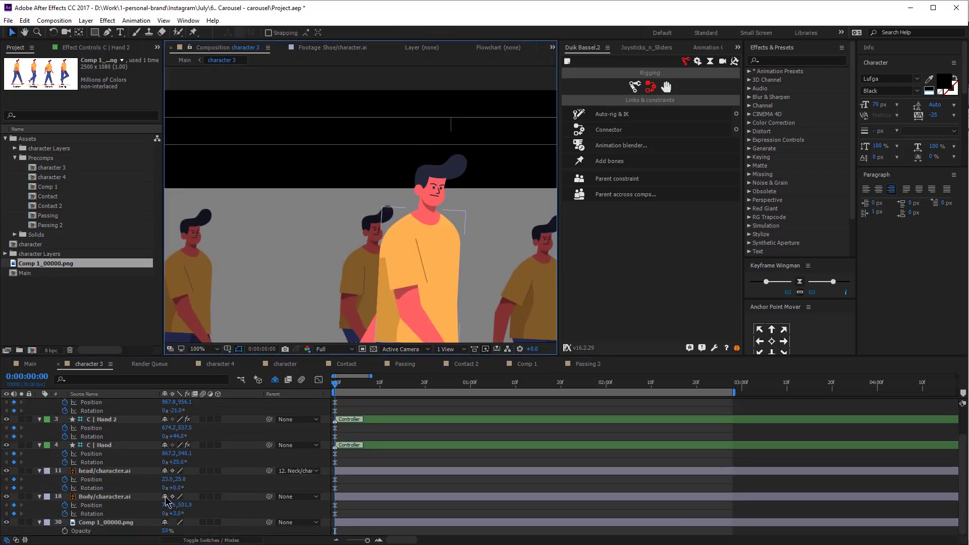
# Rotate the head to -10° and adjust the Body's height to a Y position of about 506.
pyautogui.moveTo(168, 487); pyautogui.dragTo(170, 486)
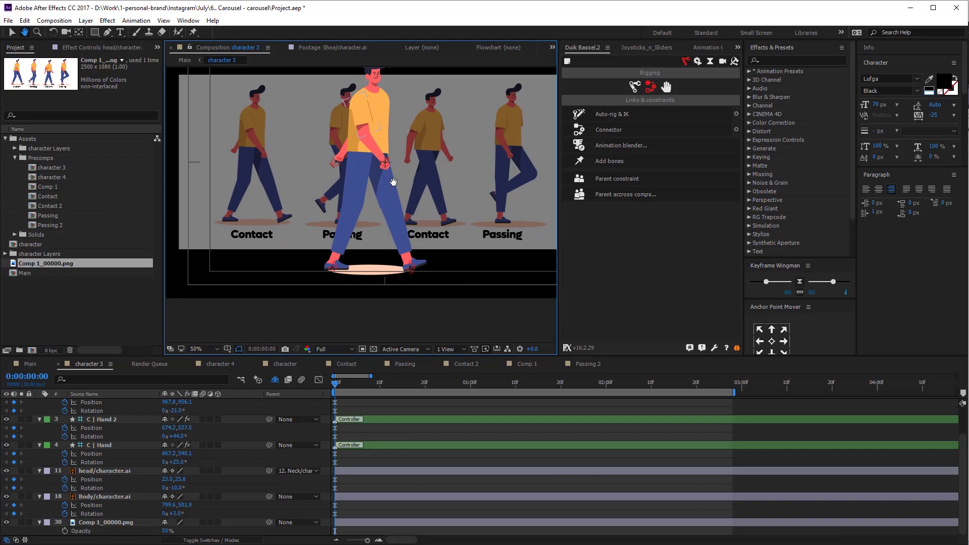
pyautogui.press('v')
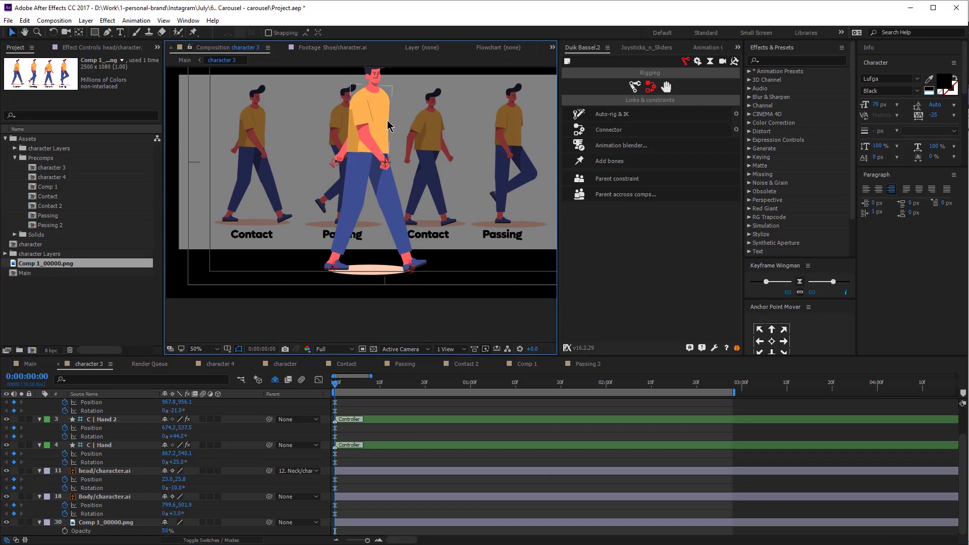
pyautogui.click(388, 124)
pyautogui.moveTo(385, 116); pyautogui.dragTo(385, 119)
pyautogui.press('Up')
pyautogui.press('Up')
pyautogui.press('Up')
pyautogui.press('Up')
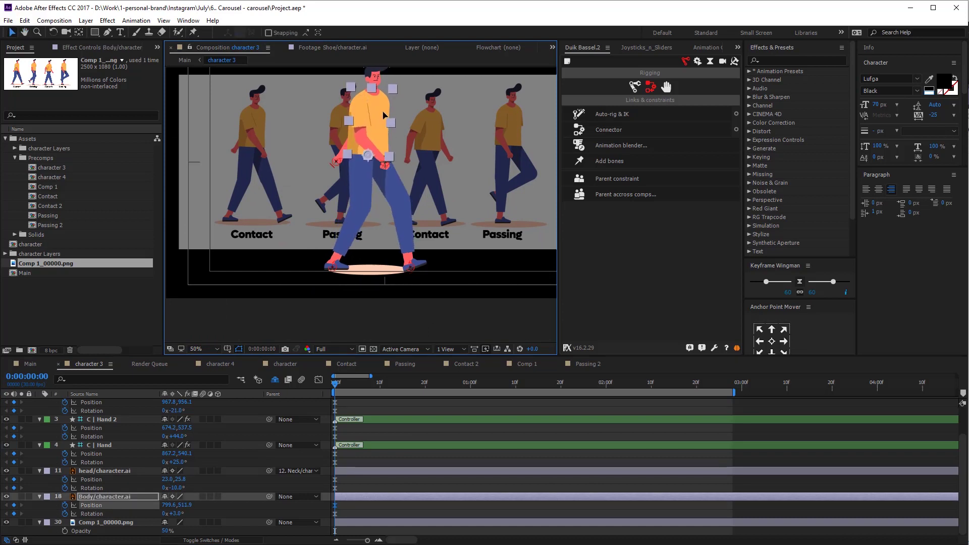
pyautogui.click(392, 419)
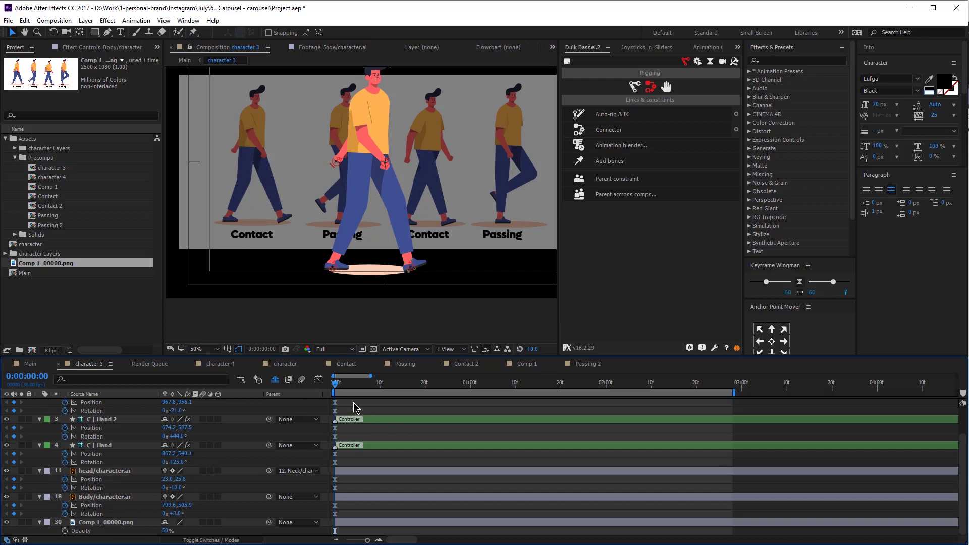
# Repeat the start pose's Position and Rotation keyframes for all controllers, head and Body at 0:00:02:00, and end the work area there.
pyautogui.scroll(2, 357, 409)
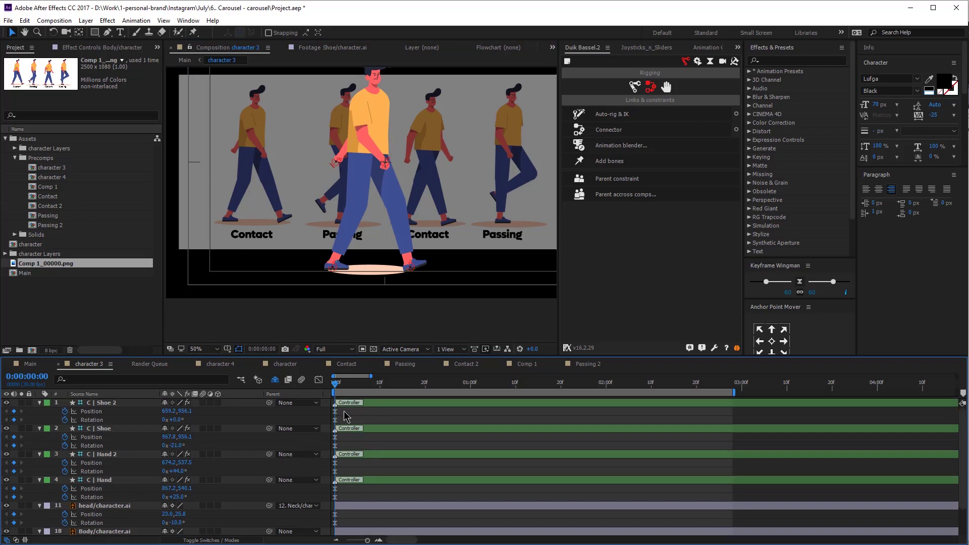
pyautogui.scroll(-2, 345, 415)
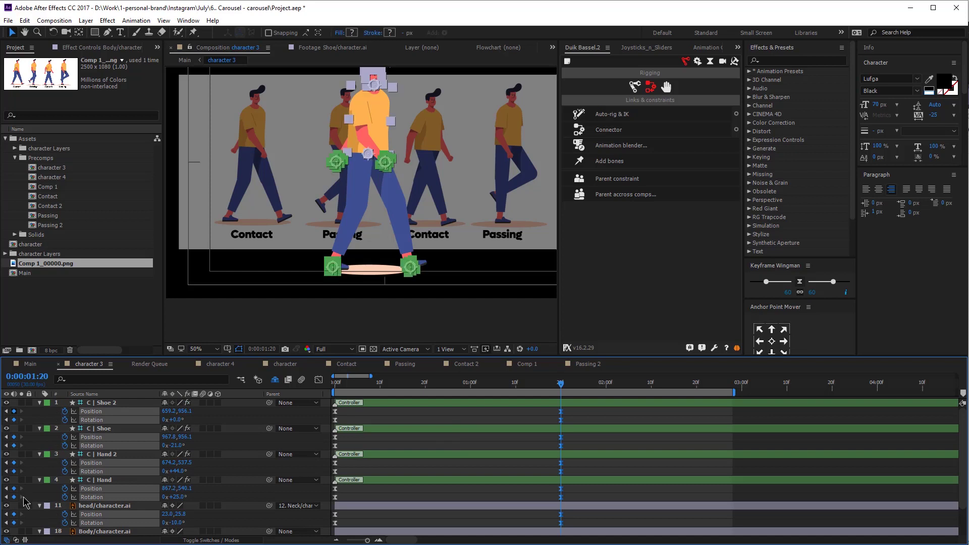
pyautogui.scroll(-2, 25, 503)
pyautogui.click(15, 514)
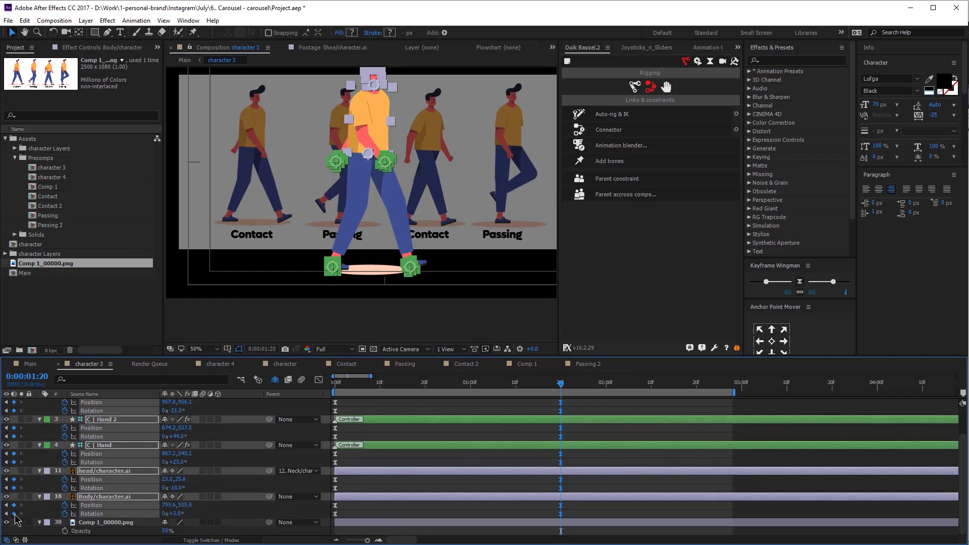
pyautogui.press('n')
pyautogui.click(399, 513)
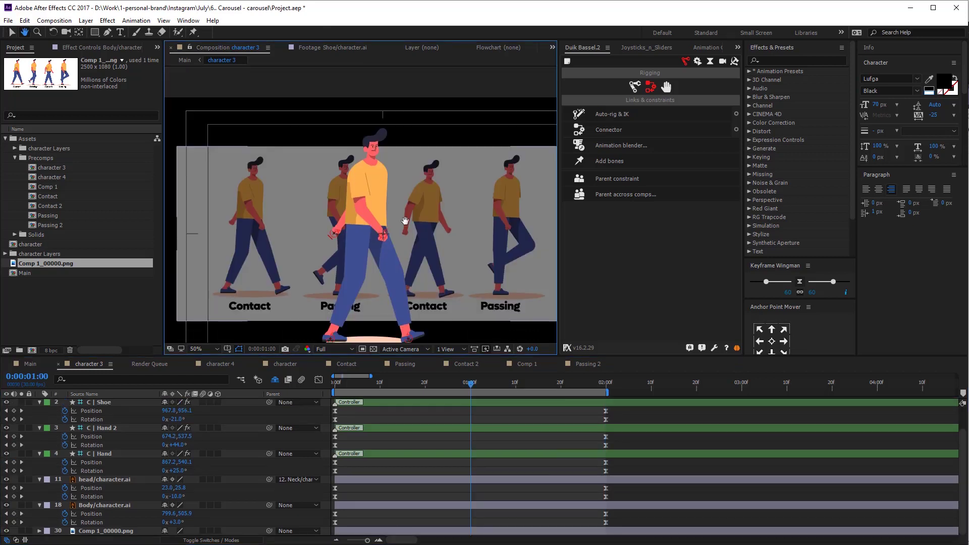
# At 0:00:01:00, move the C | Shoe controller backward to about 671, 956 and set its rotation to 0°.
pyautogui.moveTo(404, 222); pyautogui.dragTo(405, 206)
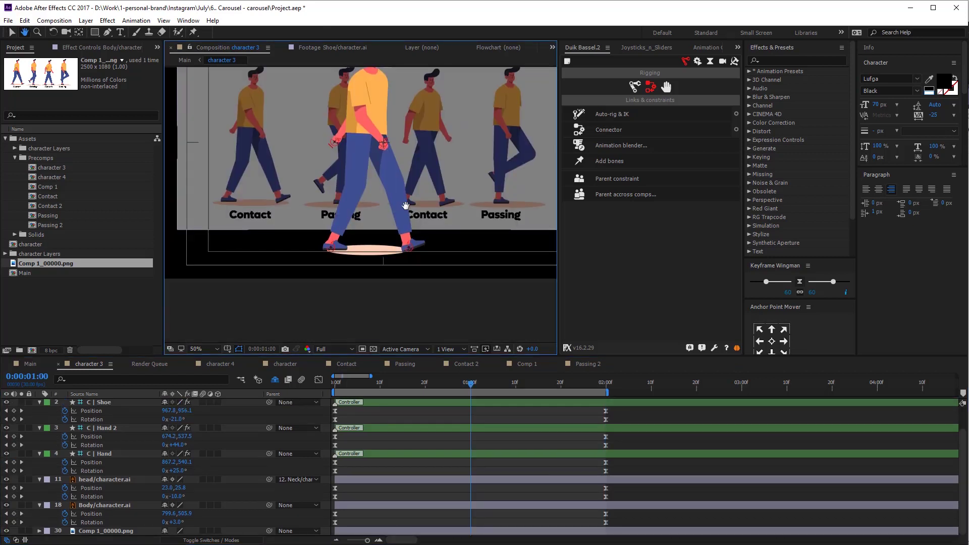
pyautogui.press('/')
pyautogui.press('v')
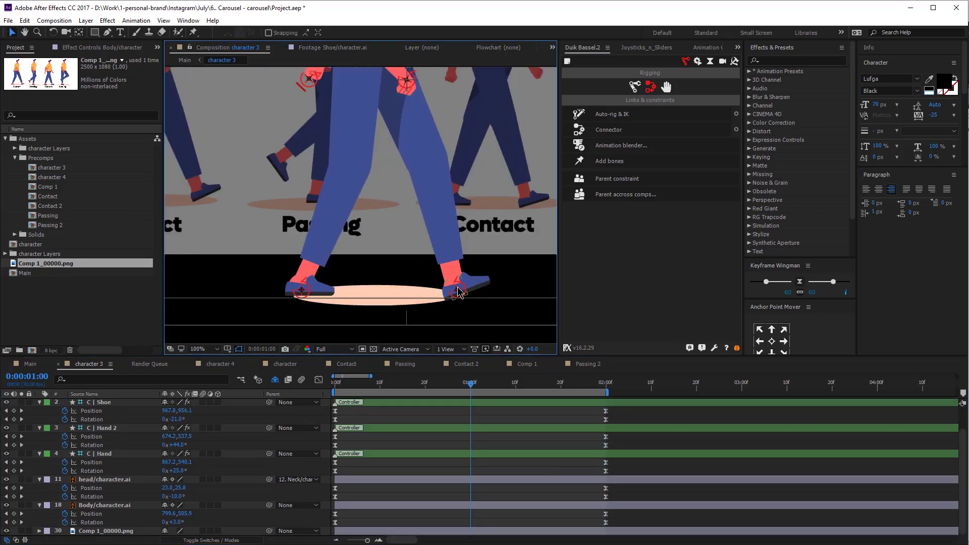
pyautogui.click(457, 290)
pyautogui.moveTo(458, 289); pyautogui.dragTo(307, 289)
pyautogui.moveTo(178, 422); pyautogui.dragTo(184, 418)
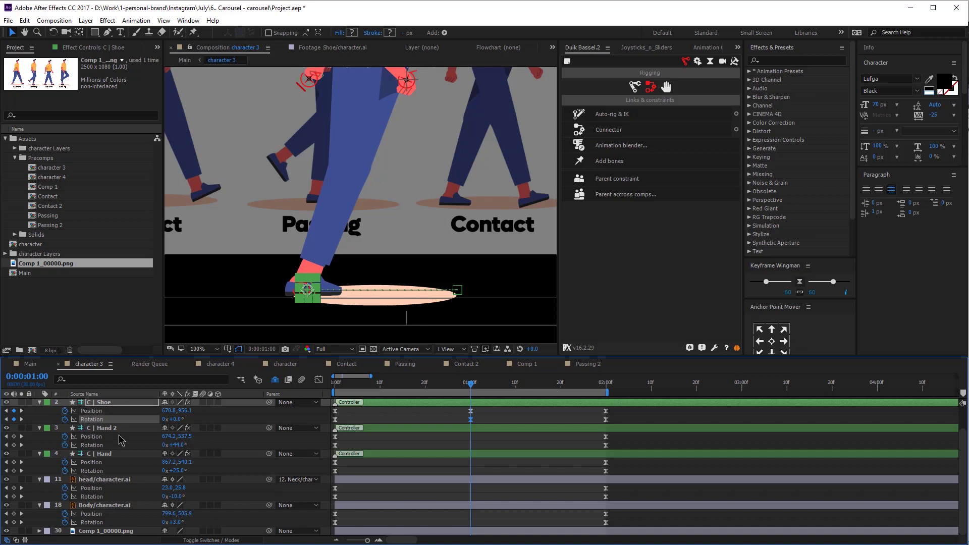
# At 0:00:01:00, move the C | Shoe 2 controller forward to about 907, 956 and rotate it to -16°.
pyautogui.scroll(2, 112, 445)
pyautogui.click(110, 403)
pyautogui.scroll(1, 323, 298)
pyautogui.moveTo(266, 266); pyautogui.dragTo(405, 298)
pyautogui.scroll(-2, 504, 265)
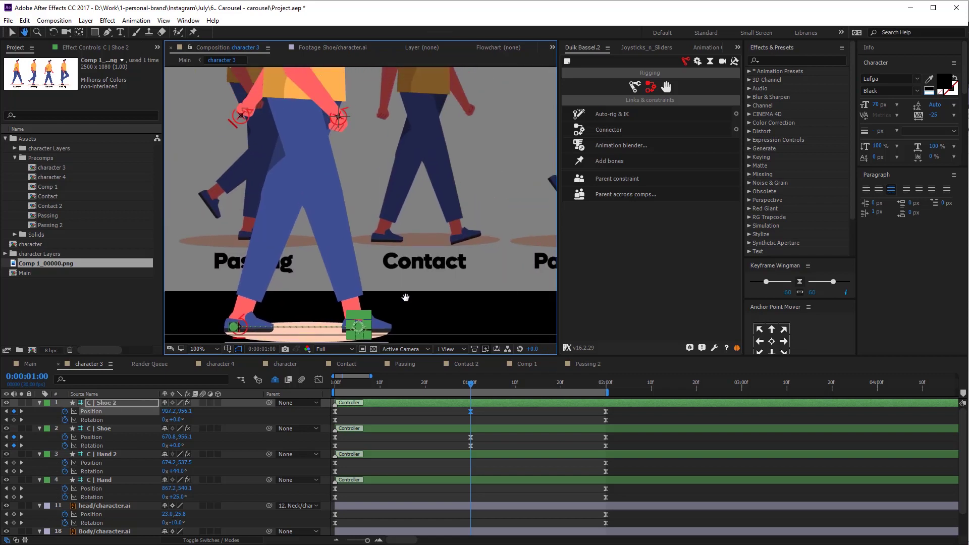
pyautogui.press('v')
pyautogui.moveTo(177, 419); pyautogui.dragTo(163, 420)
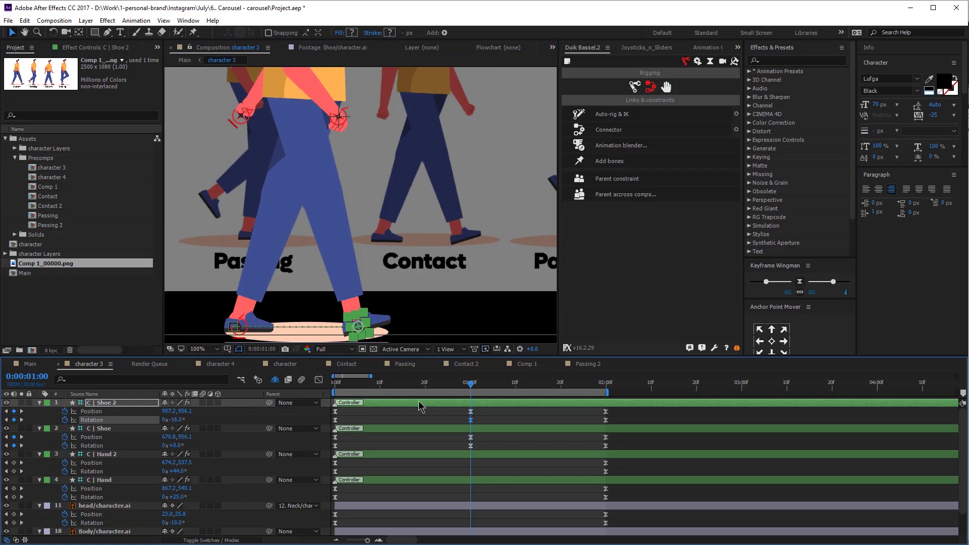
pyautogui.click(431, 421)
# At 0:00:01:00, place C | Hand backward at about 691, 548 rotated 11° and C | Hand 2 forward at about 918, 551 rotated -27°.
pyautogui.moveTo(336, 143); pyautogui.dragTo(282, 208)
pyautogui.press('w')
pyautogui.press('v')
pyautogui.scroll(2, 282, 209)
pyautogui.moveTo(203, 281); pyautogui.dragTo(569, 277)
pyautogui.scroll(-2, 441, 252)
pyautogui.moveTo(453, 243); pyautogui.dragTo(516, 240)
pyautogui.scroll(-4, 516, 240)
pyautogui.scroll(2, 516, 240)
pyautogui.moveTo(440, 230)
pyautogui.mouseDown()
pyautogui.moveTo(454, 242)
pyautogui.moveTo(441, 234)
pyautogui.mouseUp()
pyautogui.moveTo(179, 473); pyautogui.dragTo(151, 479)
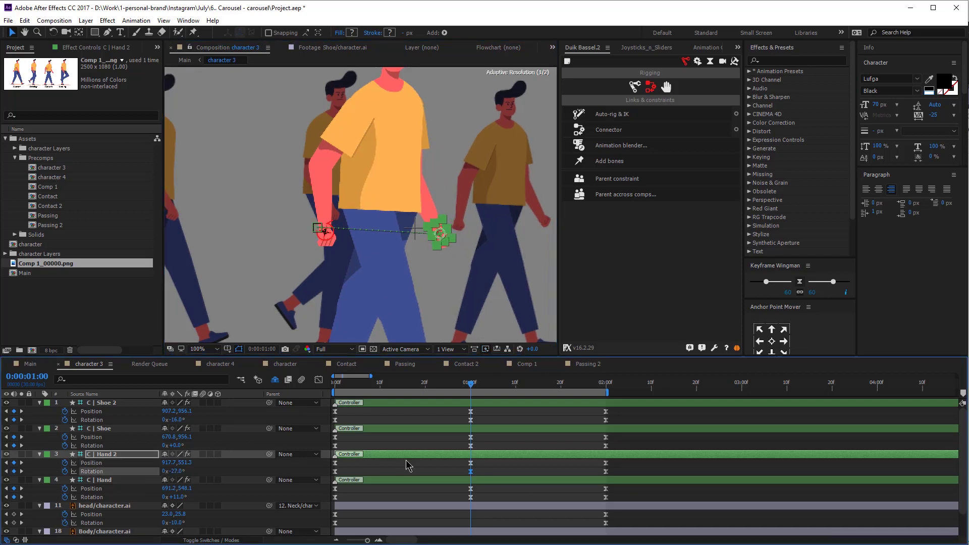
pyautogui.click(407, 464)
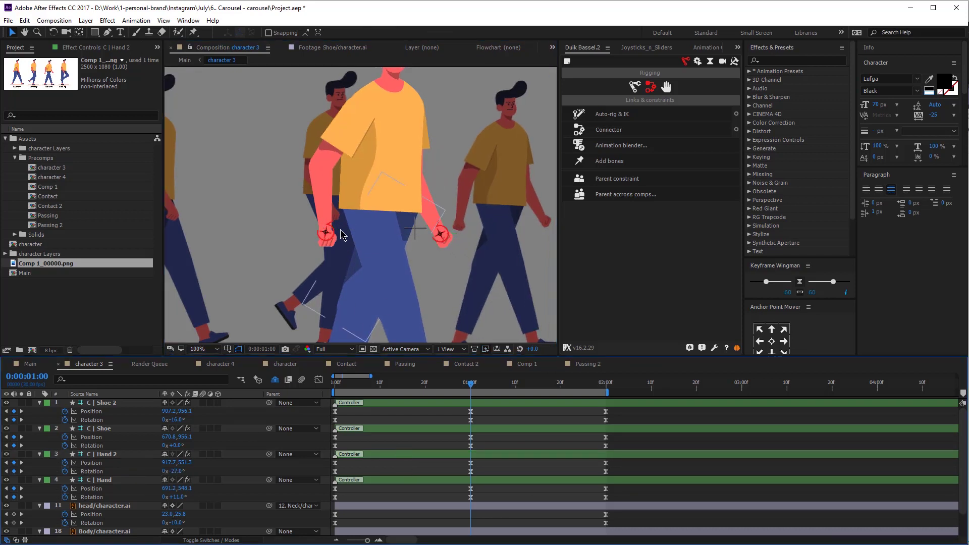
# Widen the second contact stride by moving C | Shoe 2 farther forward to about 921, 956.
pyautogui.press(',')
pyautogui.press(',')
pyautogui.moveTo(399, 325); pyautogui.dragTo(401, 321)
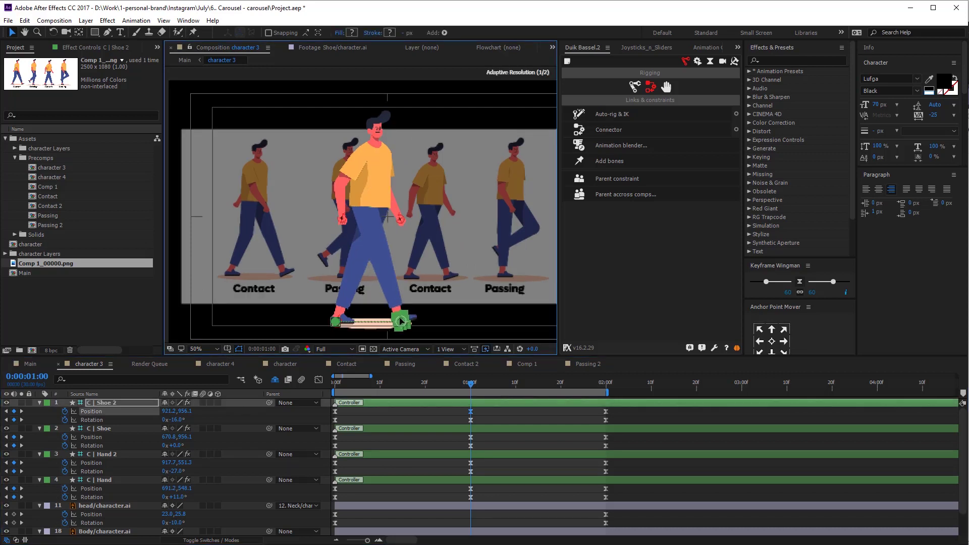
pyautogui.click(435, 412)
# Add Position and Rotation keyframes at 0:00:01:00 for the head and Body layers.
pyautogui.scroll(-1, 436, 412)
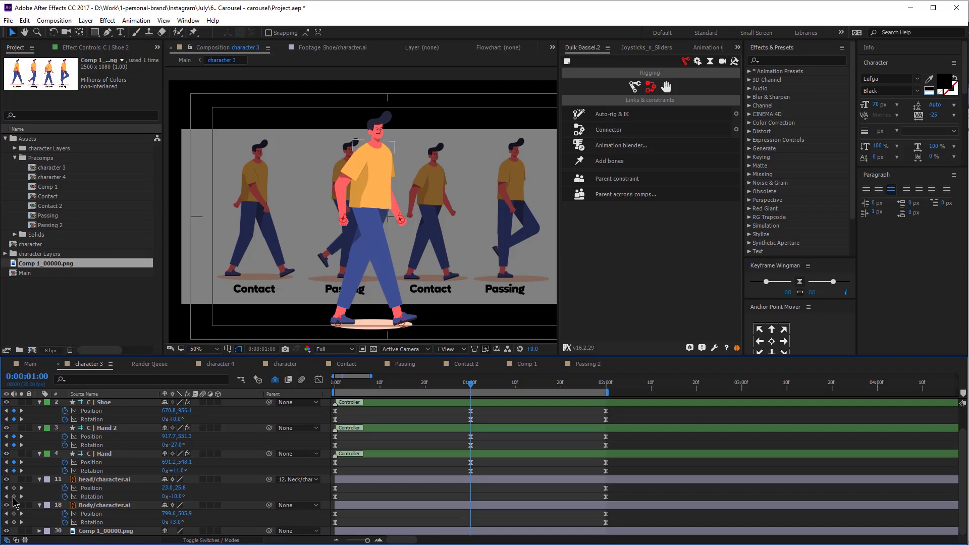
pyautogui.click(14, 488)
pyautogui.click(14, 497)
pyautogui.click(13, 514)
pyautogui.click(14, 523)
pyautogui.click(419, 527)
# Play back the contact-pose animation and scrub to the in-between pose around frame 14.
pyautogui.press('space')
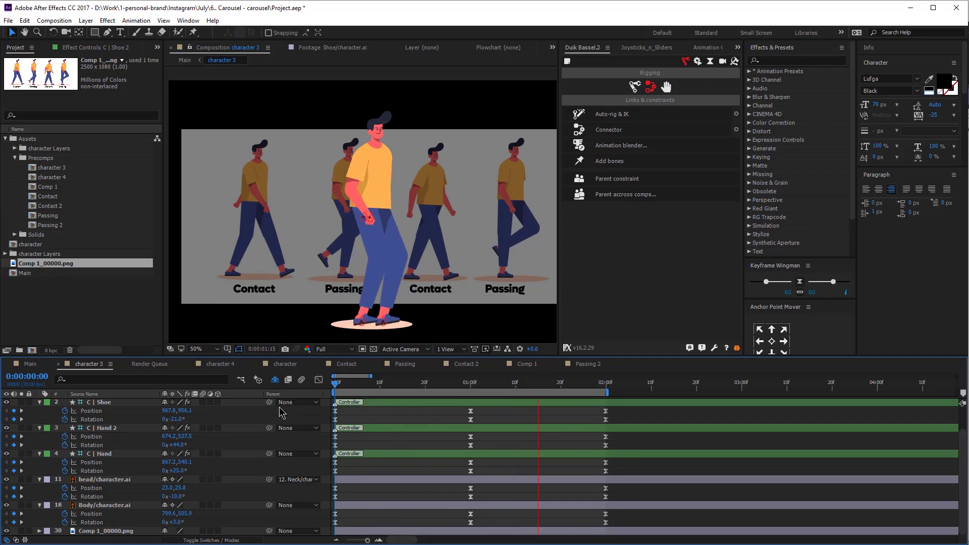
pyautogui.press('space')
pyautogui.hotkey('ctrl', 'a')
pyautogui.moveTo(386, 390); pyautogui.dragTo(400, 382)
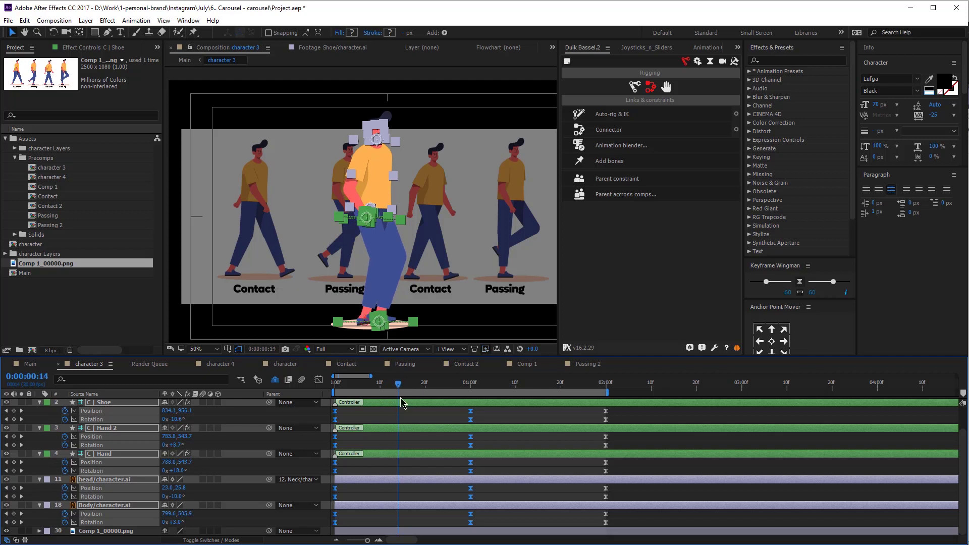
pyautogui.click(401, 415)
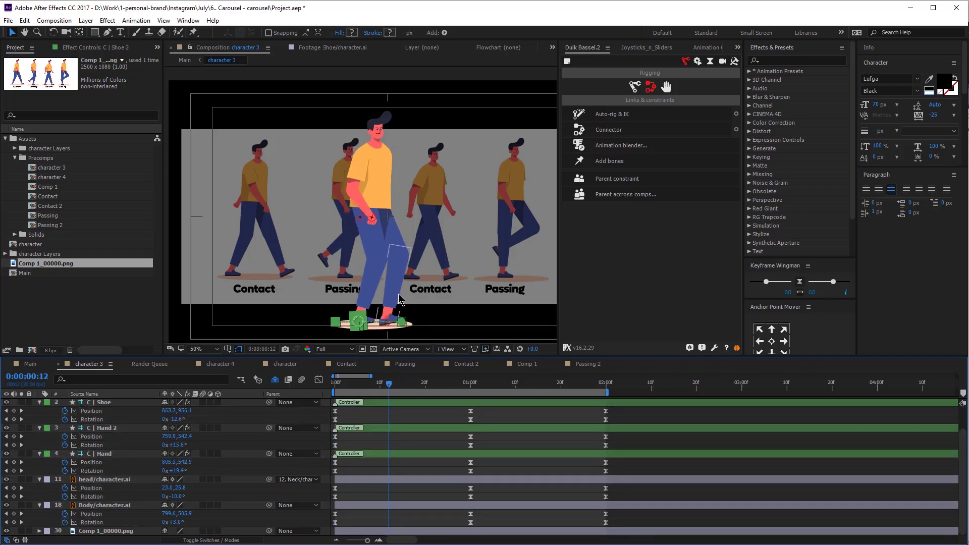
# At 0:00:00:12, plant C | Shoe flat under the body at about 811, 956 with its rotation set to 0°.
pyautogui.scroll(1, 393, 303)
pyautogui.moveTo(394, 303); pyautogui.dragTo(395, 183)
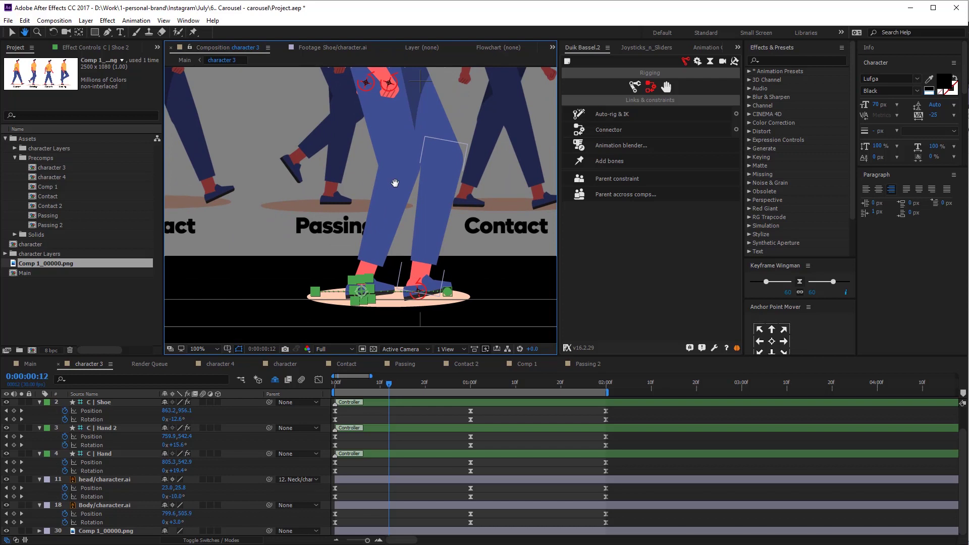
pyautogui.press('v')
pyautogui.click(421, 292)
pyautogui.scroll(1, 422, 295)
pyautogui.scroll(-1, 423, 301)
pyautogui.scroll(1, 423, 305)
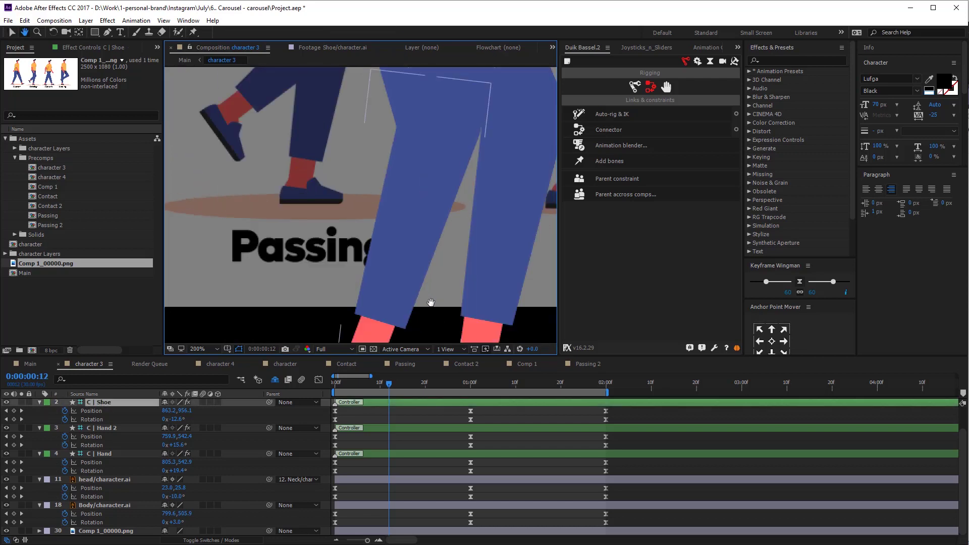
pyautogui.moveTo(426, 302); pyautogui.dragTo(396, 177)
pyautogui.moveTo(444, 252); pyautogui.dragTo(392, 256)
pyautogui.click(178, 419)
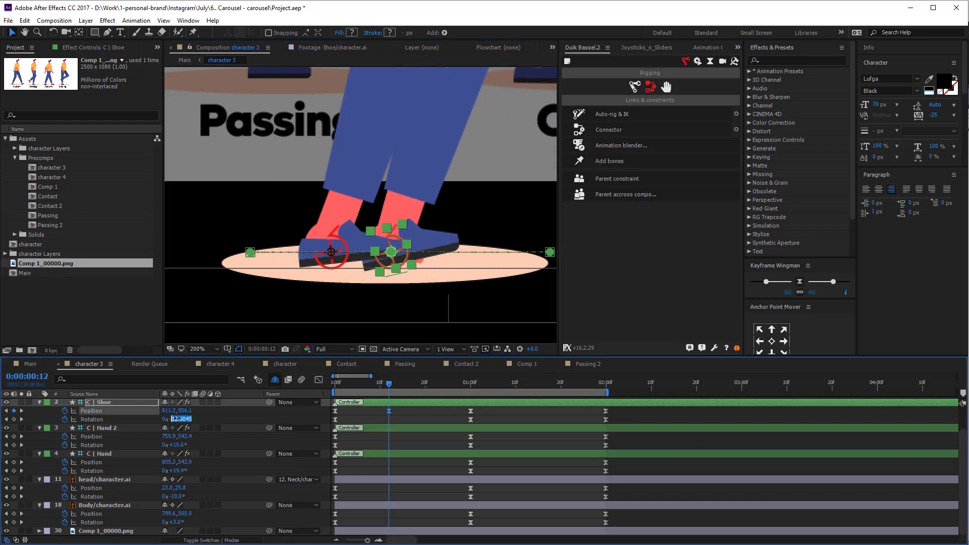
pyautogui.press('Return')
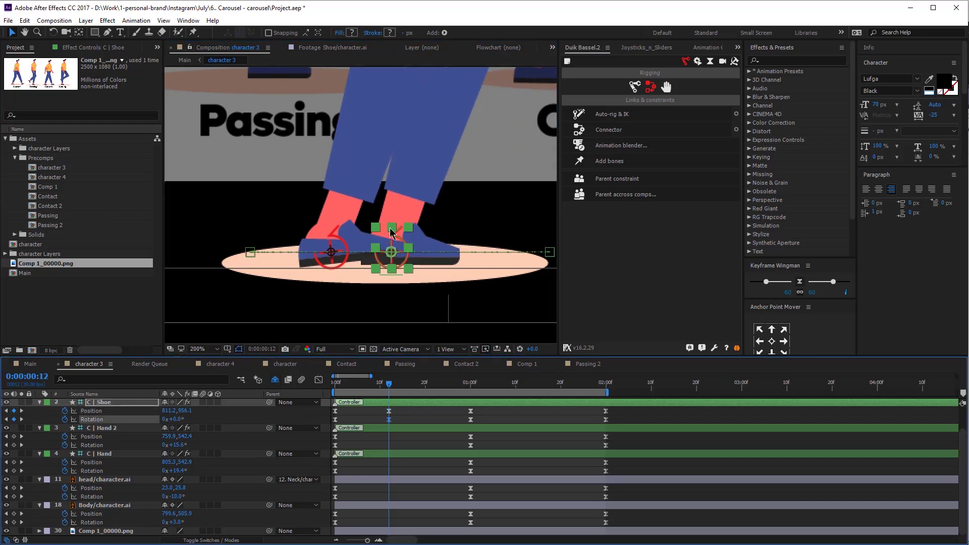
# Lift C | Shoe 2 behind the standing leg to about 746, 843 and rotate it to about 51°.
pyautogui.moveTo(331, 241); pyautogui.dragTo(342, 210)
pyautogui.scroll(-1, 363, 156)
pyautogui.moveTo(364, 156); pyautogui.dragTo(357, 197)
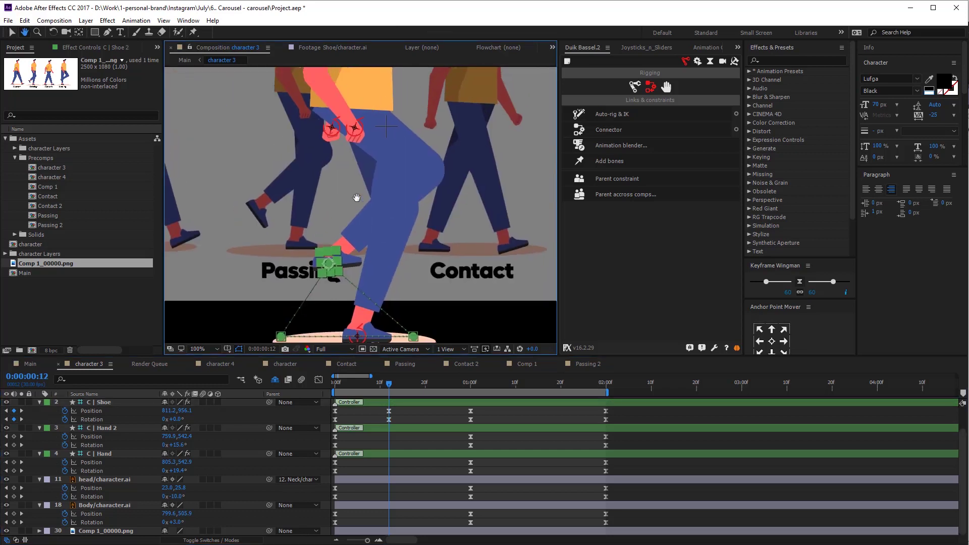
pyautogui.moveTo(331, 266); pyautogui.dragTo(326, 279)
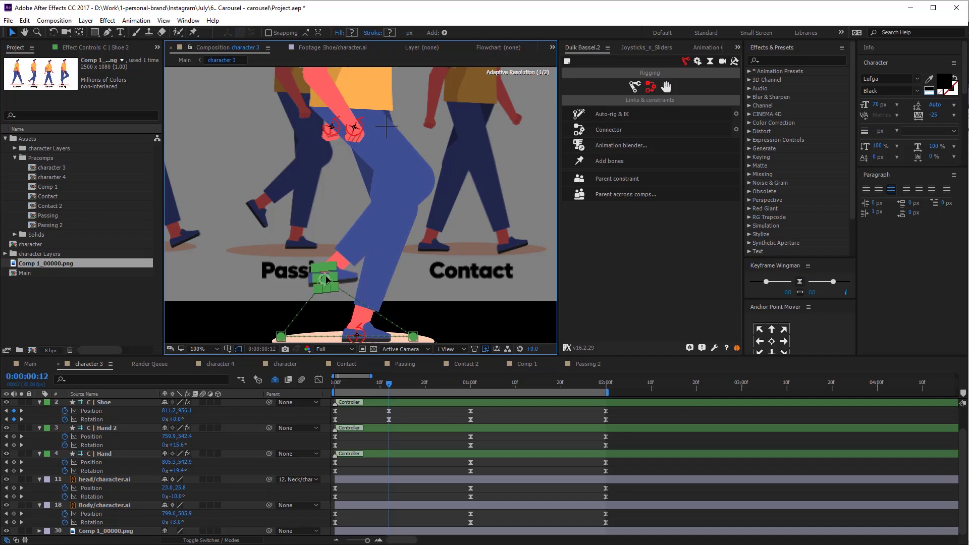
pyautogui.scroll(1, 171, 504)
pyautogui.moveTo(177, 420); pyautogui.dragTo(196, 412)
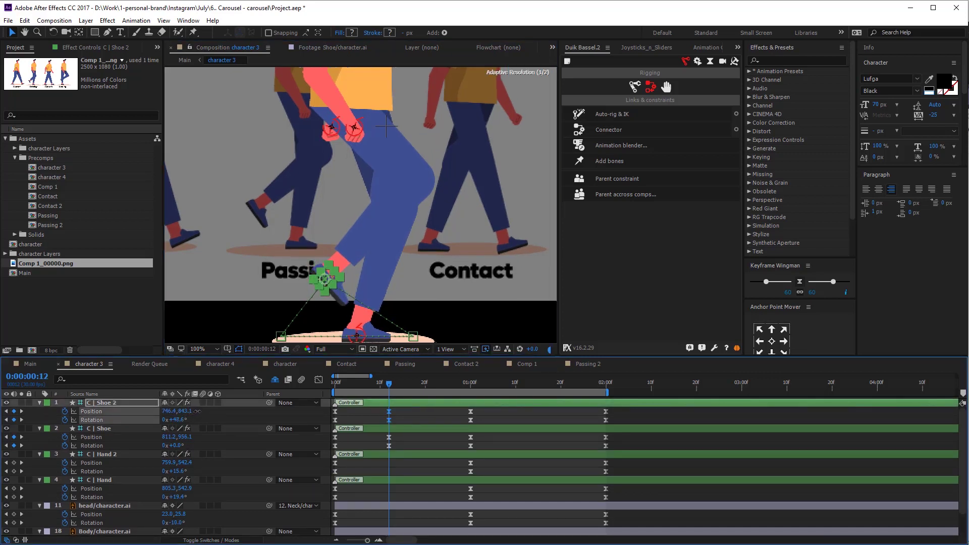
pyautogui.click(362, 414)
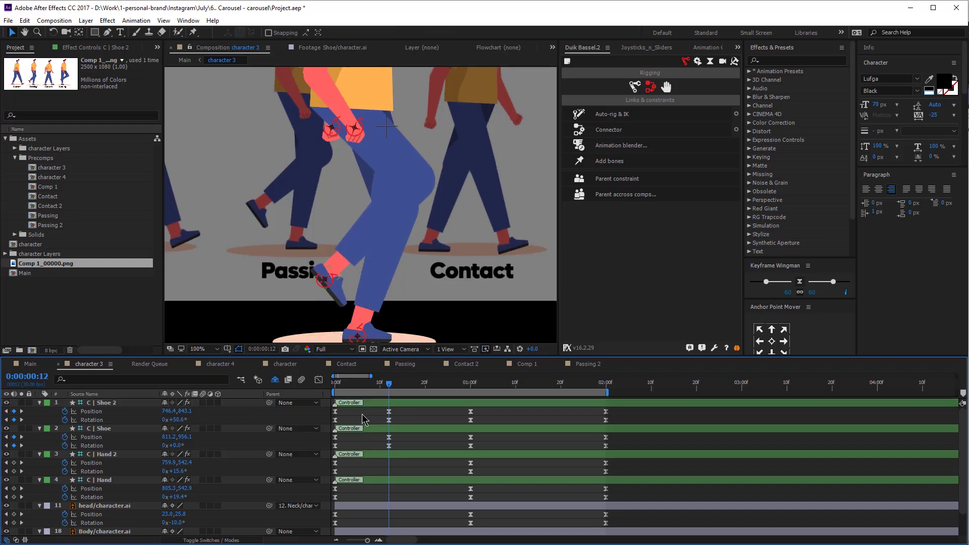
# Raise the Body layer for the first passing pose to about 812, 479.
pyautogui.click(116, 531)
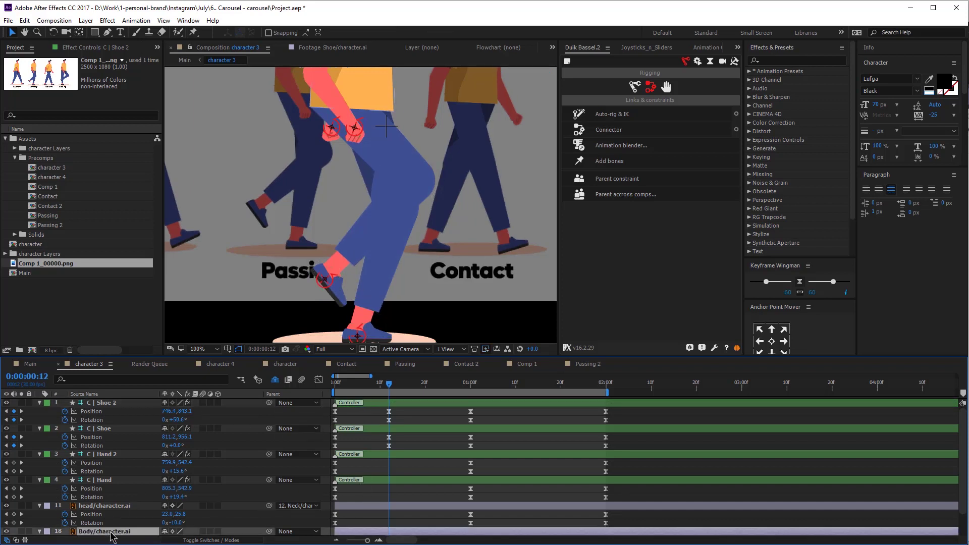
pyautogui.scroll(-1, 119, 532)
pyautogui.moveTo(372, 131); pyautogui.dragTo(360, 200)
pyautogui.press('Up')
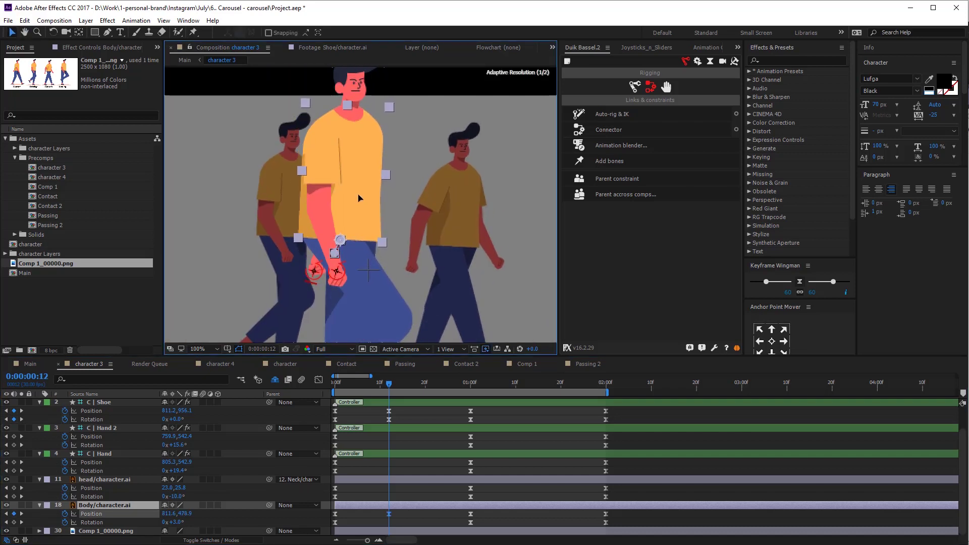
pyautogui.scroll(-2, 359, 200)
pyautogui.press('h')
pyautogui.moveTo(384, 292); pyautogui.dragTo(383, 234)
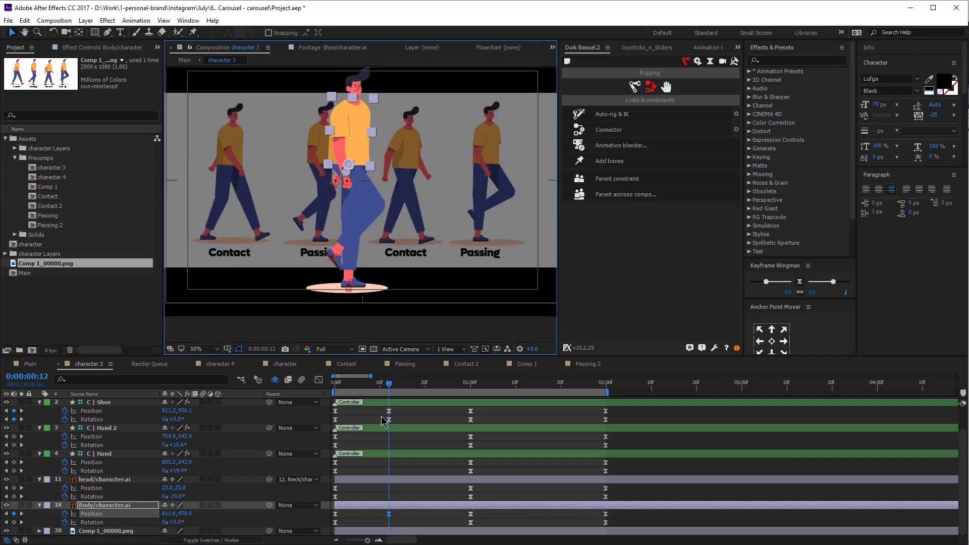
# Play back the walk with the first passing pose and check the in-between pose at 0:00:01:15.
pyautogui.press('space')
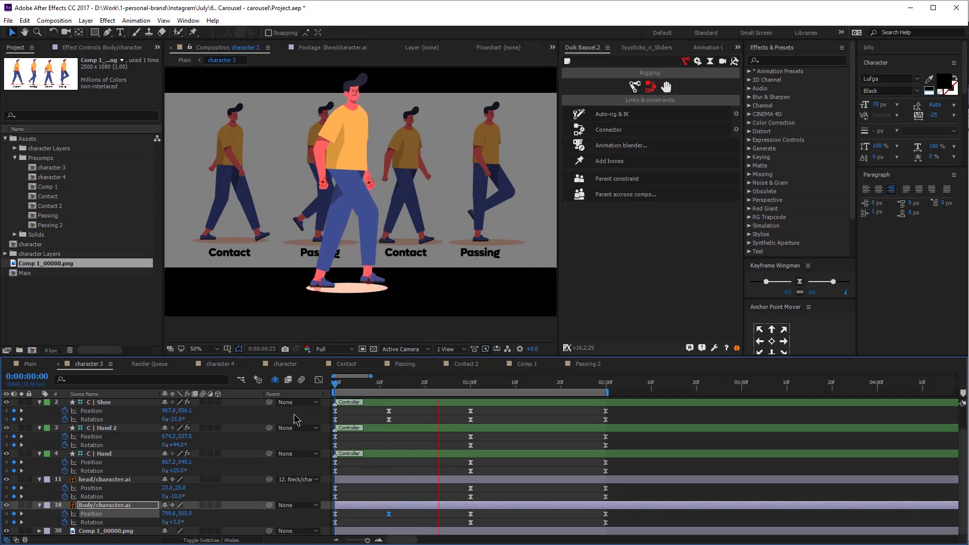
pyautogui.press('space')
pyautogui.press('space')
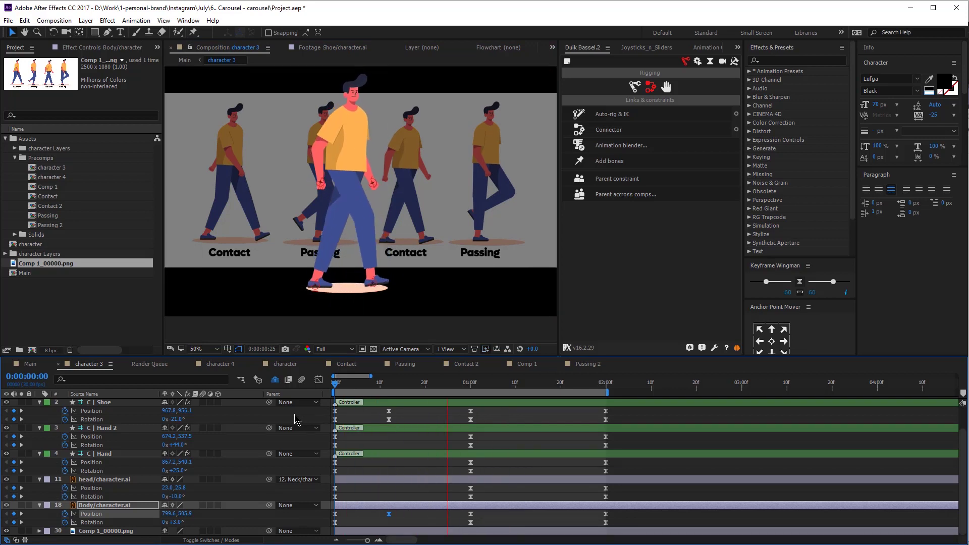
pyautogui.press('space')
pyautogui.moveTo(528, 392); pyautogui.dragTo(539, 387)
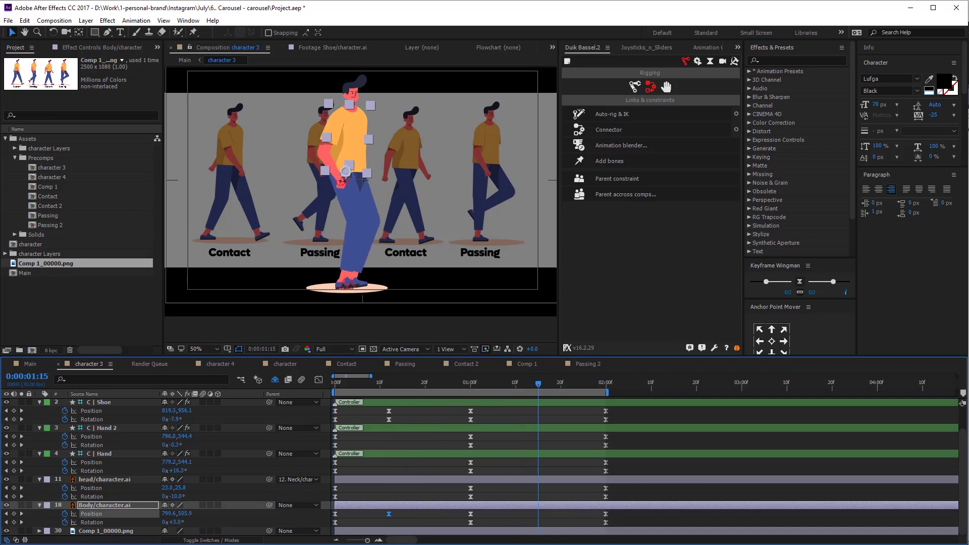
pyautogui.click(536, 516)
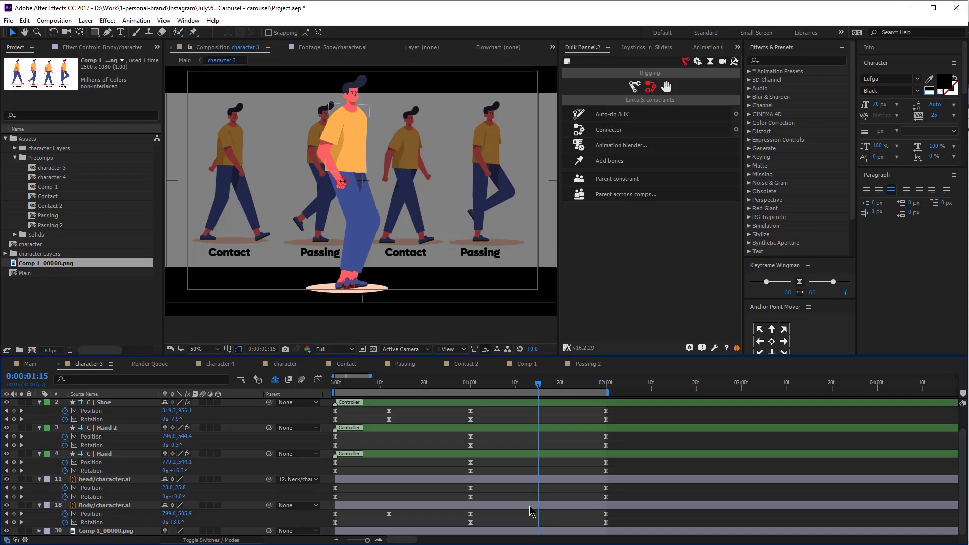
# At 0:00:00:12, add Position and Rotation keyframes for both hand controllers and the head, plus a Rotation keyframe for Body.
pyautogui.click(389, 385)
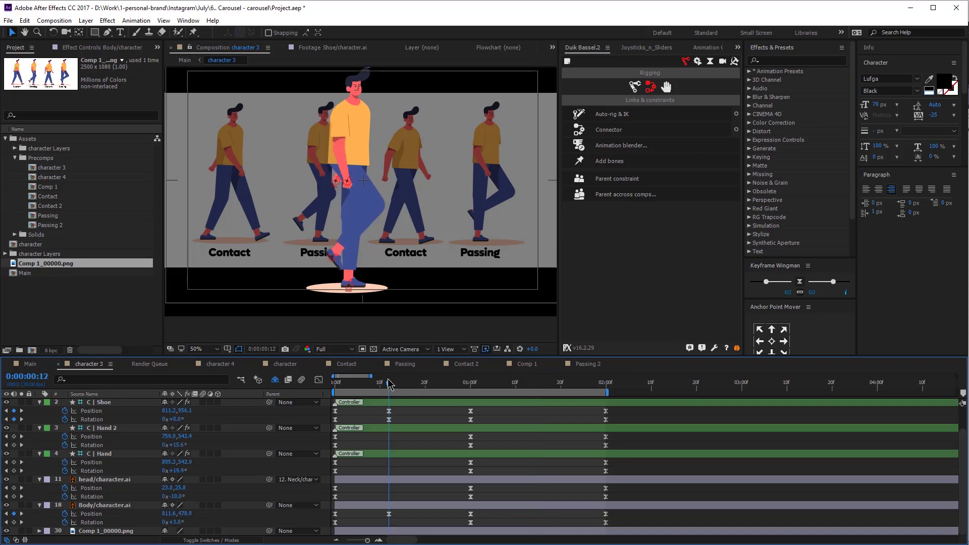
pyautogui.moveTo(14, 437); pyautogui.dragTo(14, 508)
pyautogui.click(14, 522)
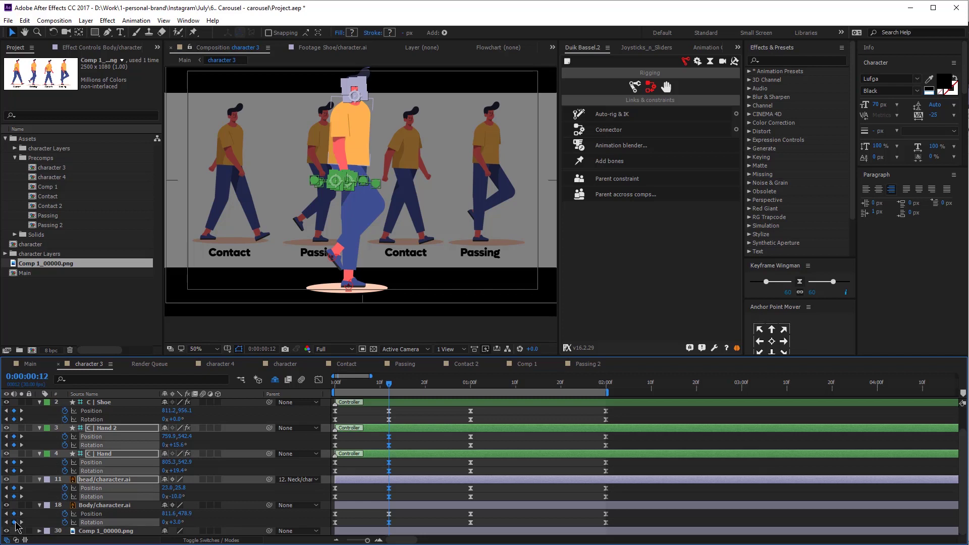
# At 0:00:01:15, plant C | Shoe 2 under the body at about 813, 962 with a rotation of about 2°.
pyautogui.click(544, 386)
pyautogui.moveTo(540, 387); pyautogui.dragTo(538, 389)
pyautogui.click(528, 495)
pyautogui.scroll(1, 370, 237)
pyautogui.press('space')
pyautogui.moveTo(368, 274); pyautogui.dragTo(368, 186)
pyautogui.click(335, 278)
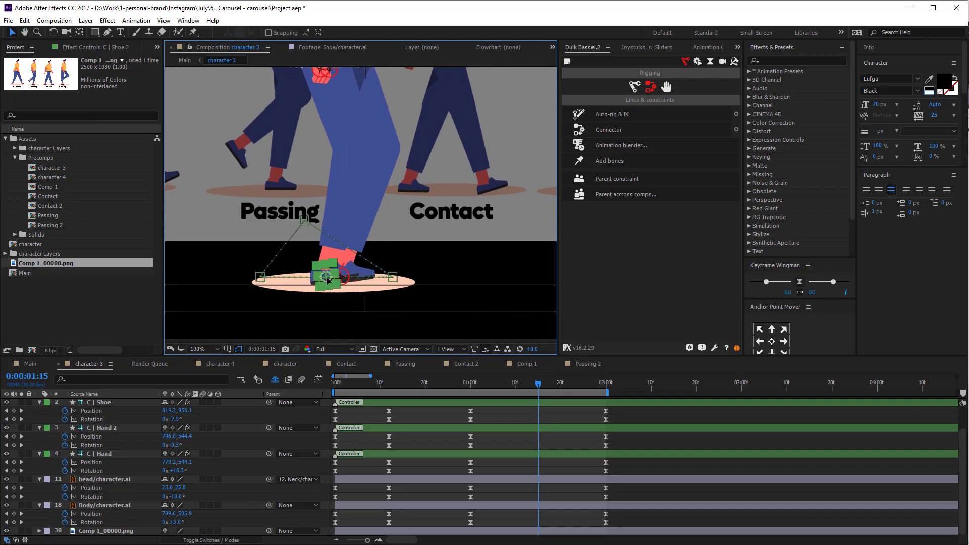
pyautogui.scroll(2, 198, 435)
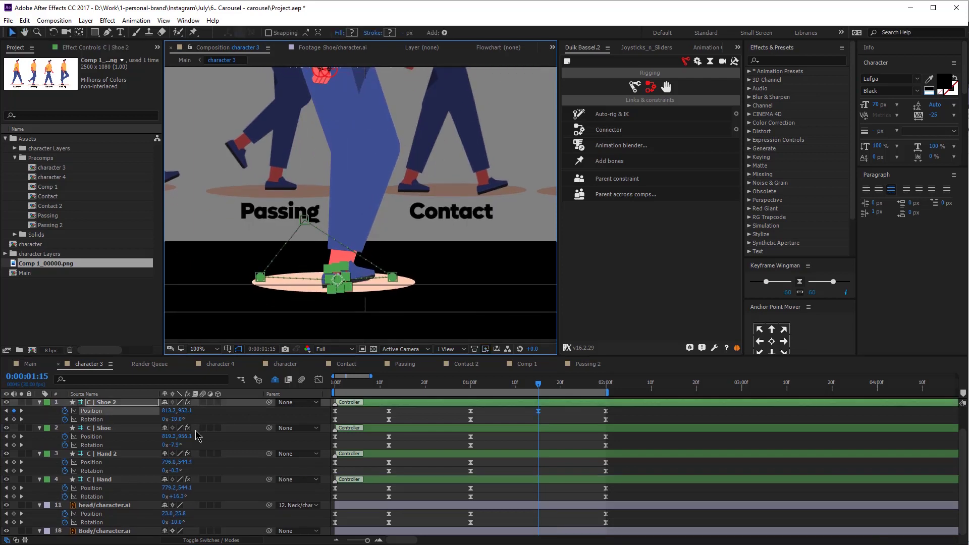
pyautogui.moveTo(175, 420); pyautogui.dragTo(181, 420)
# Lift C | Shoe behind the standing leg to about 732, 845 and rotate it to about 59°.
pyautogui.scroll(-1, 447, 141)
pyautogui.press('space')
pyautogui.moveTo(484, 123); pyautogui.dragTo(476, 171)
pyautogui.press('v')
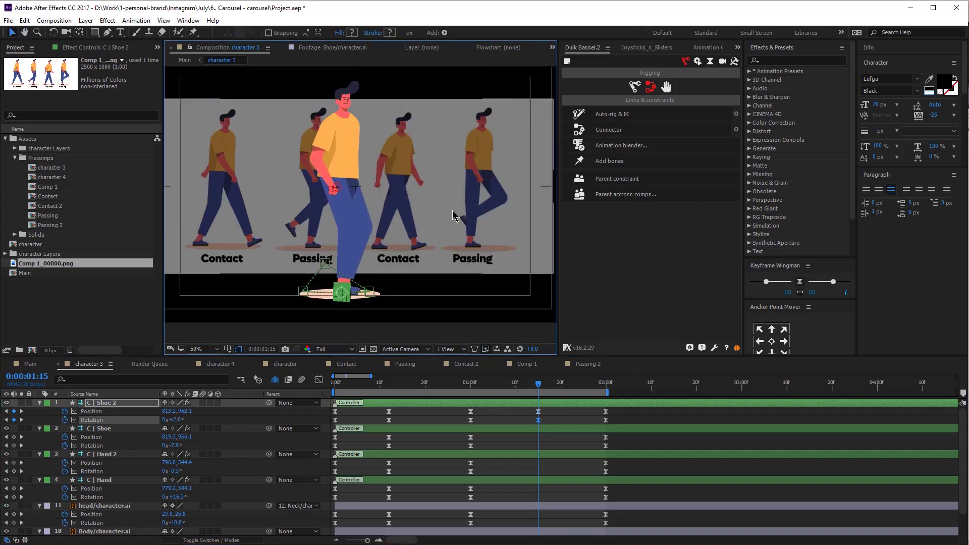
pyautogui.scroll(2, 361, 268)
pyautogui.click(304, 331)
pyautogui.press('space')
pyautogui.moveTo(312, 324); pyautogui.dragTo(328, 212)
pyautogui.moveTo(309, 247); pyautogui.dragTo(232, 93)
pyautogui.scroll(-1, 324, 136)
pyautogui.press('space')
pyautogui.moveTo(332, 137); pyautogui.dragTo(321, 203)
pyautogui.press('v')
pyautogui.moveTo(171, 446); pyautogui.dragTo(195, 440)
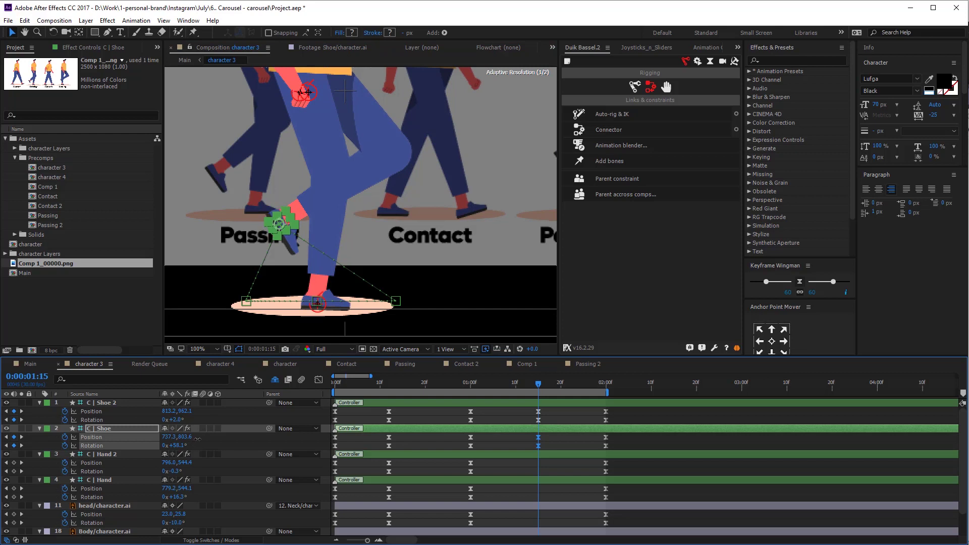
pyautogui.moveTo(278, 224); pyautogui.dragTo(279, 246)
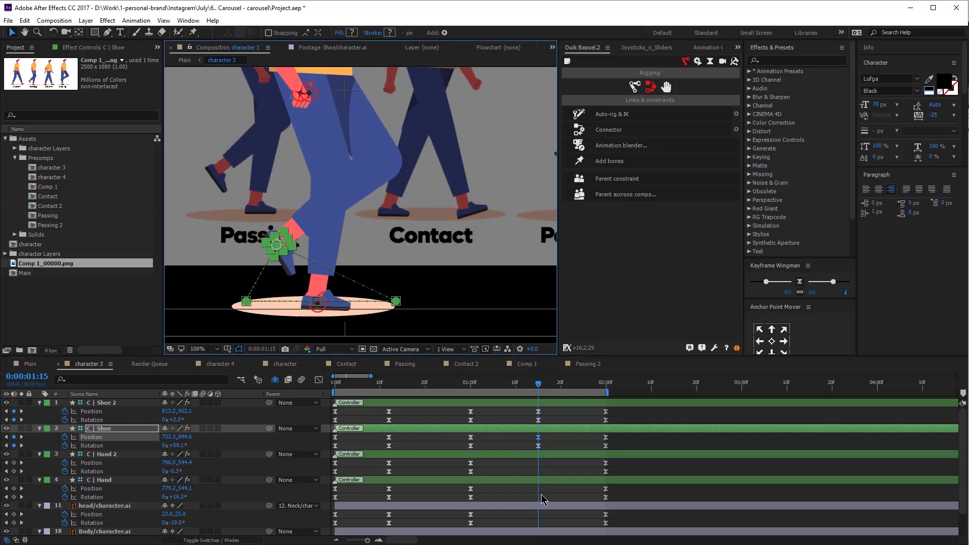
# Raise the Body layer for the second passing pose to about 818, 484.
pyautogui.scroll(-1, 111, 520)
pyautogui.click(112, 515)
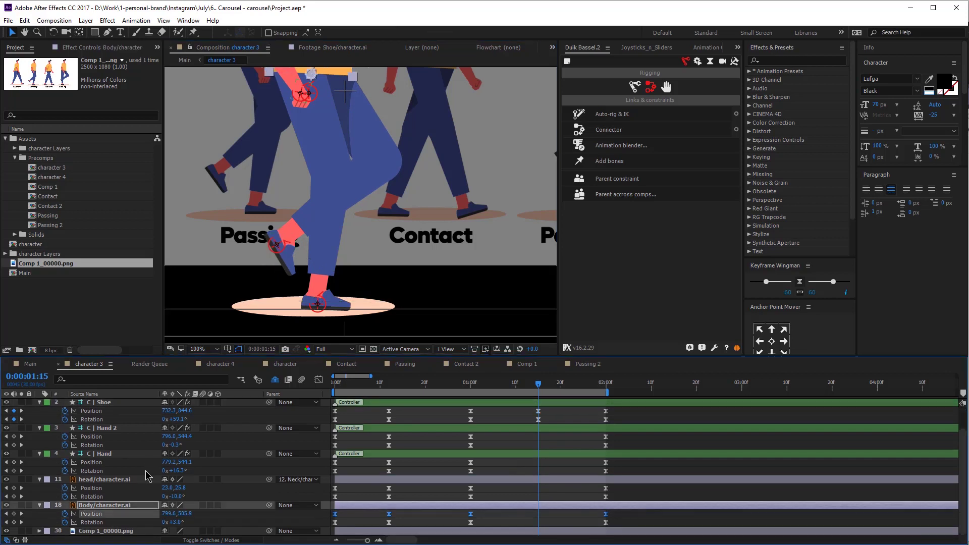
pyautogui.click(99, 506)
pyautogui.moveTo(297, 168); pyautogui.dragTo(315, 308)
pyautogui.moveTo(354, 150); pyautogui.dragTo(360, 149)
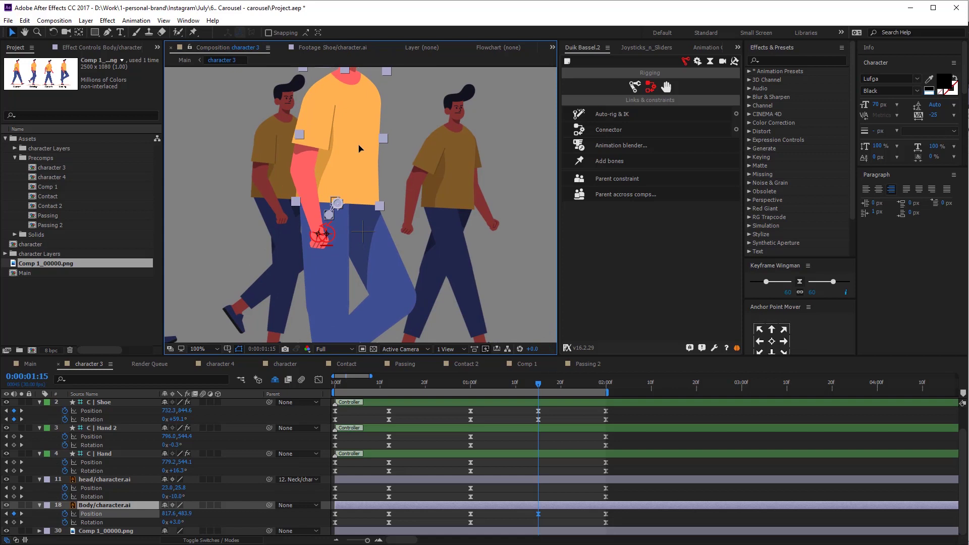
pyautogui.press('Return')
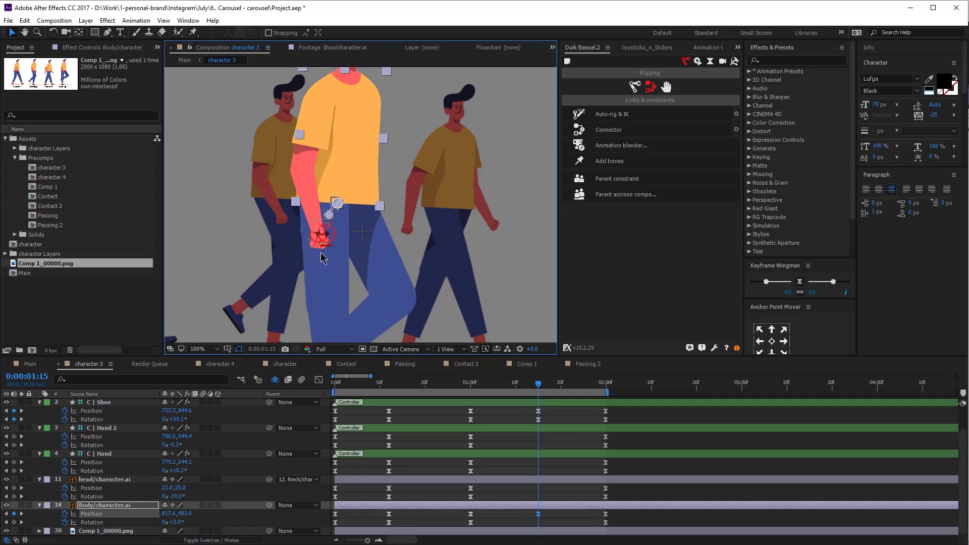
# Play back the walk cycle with both passing poses, viewing the whole composition.
pyautogui.press(',')
pyautogui.press(',')
pyautogui.press(',')
pyautogui.press('space')
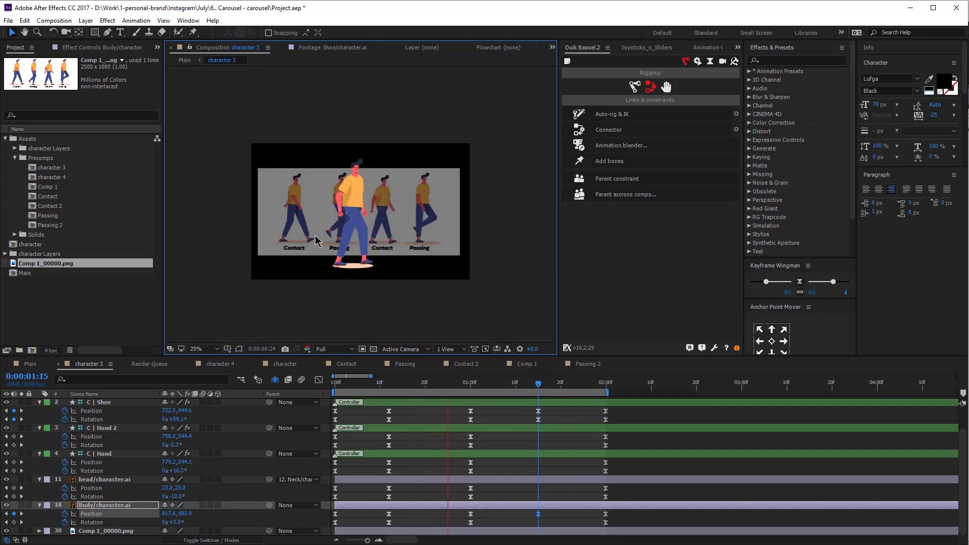
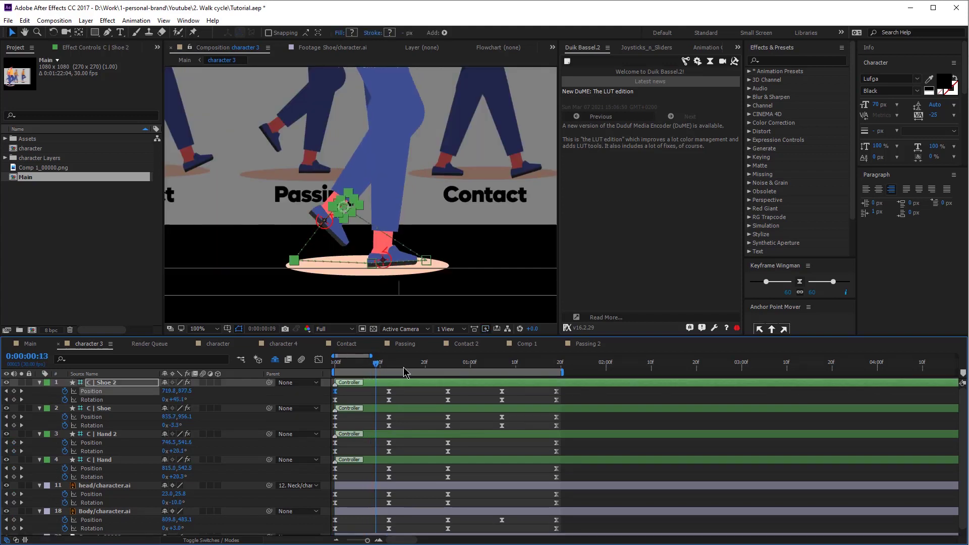
# At 0:00:00:18, level the swinging C | Shoe 2 to a rotation of about -3°.
pyautogui.moveTo(383, 373); pyautogui.dragTo(417, 372)
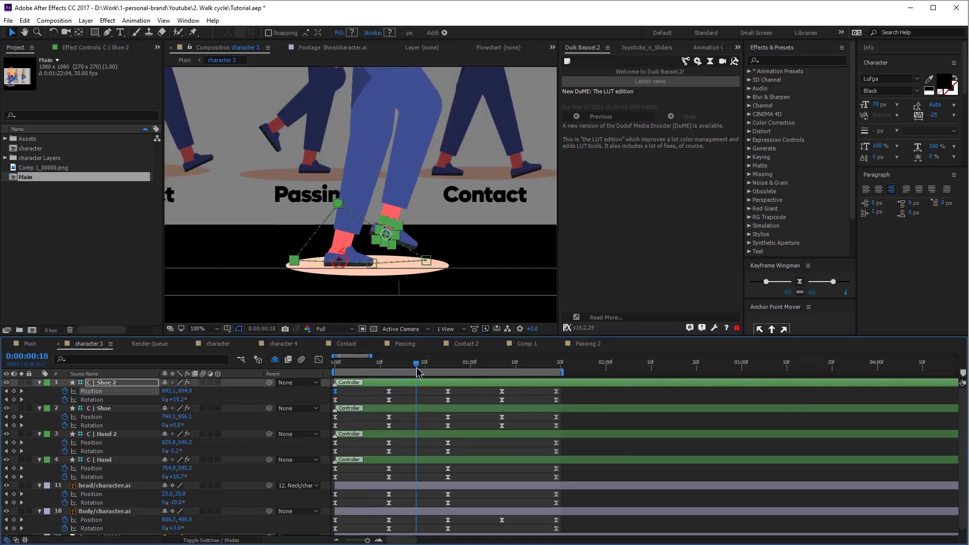
pyautogui.moveTo(176, 399); pyautogui.dragTo(174, 399)
pyautogui.click(379, 397)
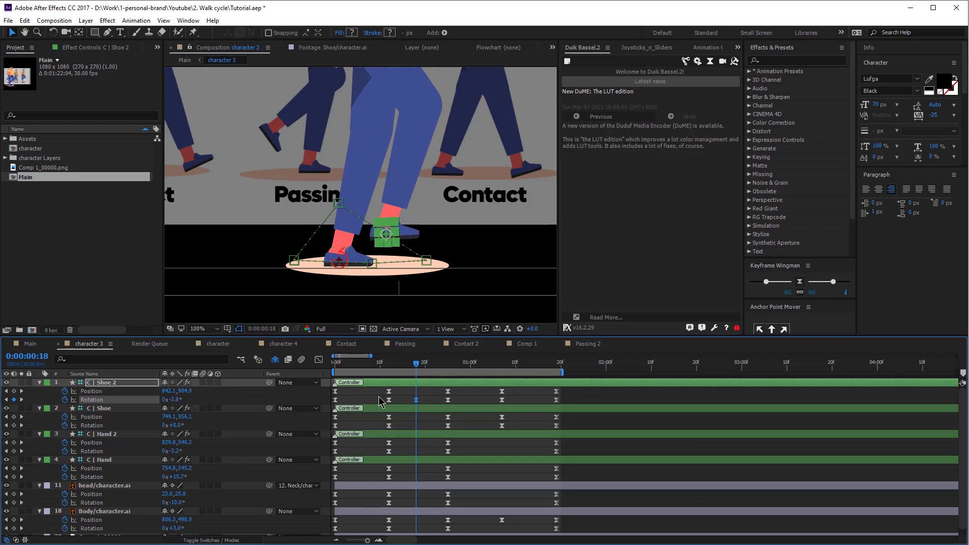
# Keyframe C | Shoe 2's rotation at about -16° at 0:00:00:22, and set it to 2° at 0:00:00:25.
pyautogui.click(434, 364)
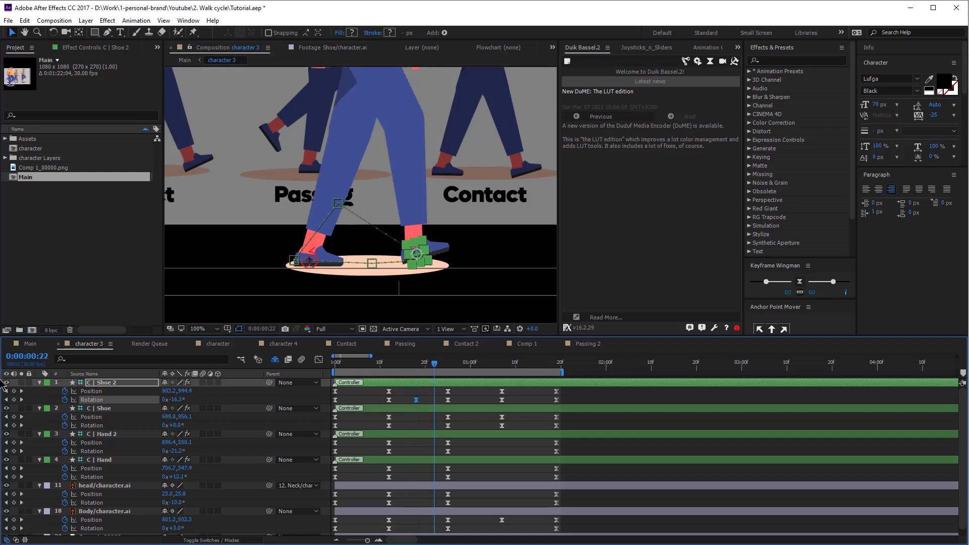
pyautogui.click(447, 366)
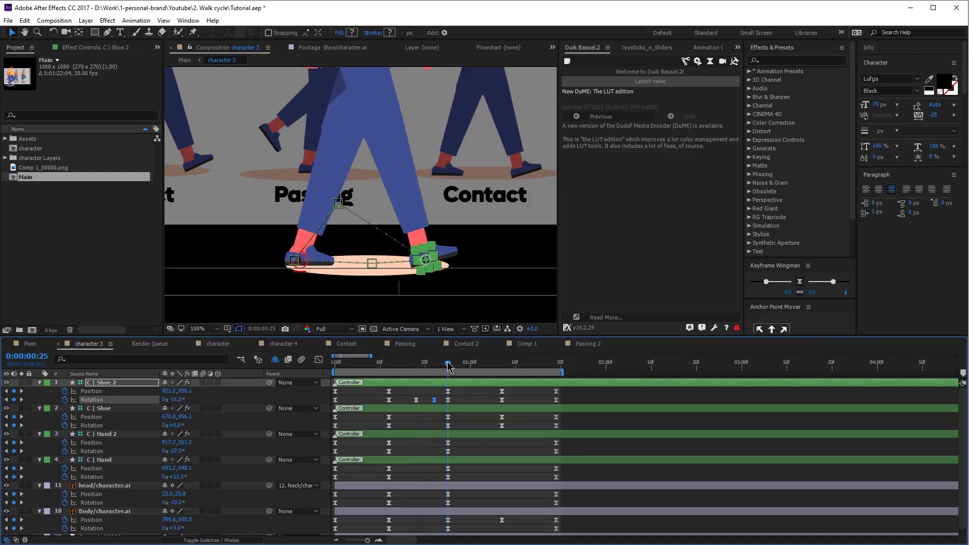
pyautogui.moveTo(174, 400); pyautogui.dragTo(184, 398)
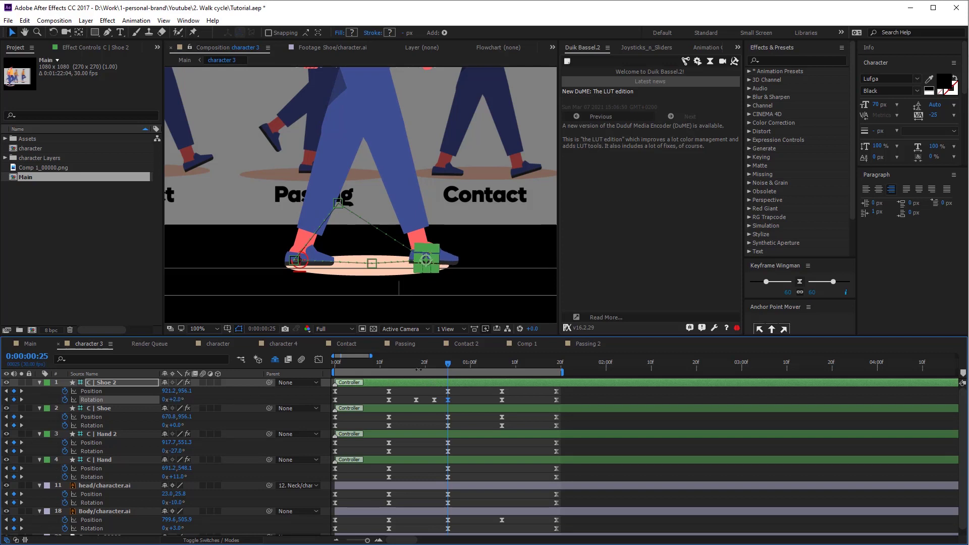
# Preview the foot motion and add a Rotation keyframe for C | Shoe at about 0:00:00:05.
pyautogui.press('space')
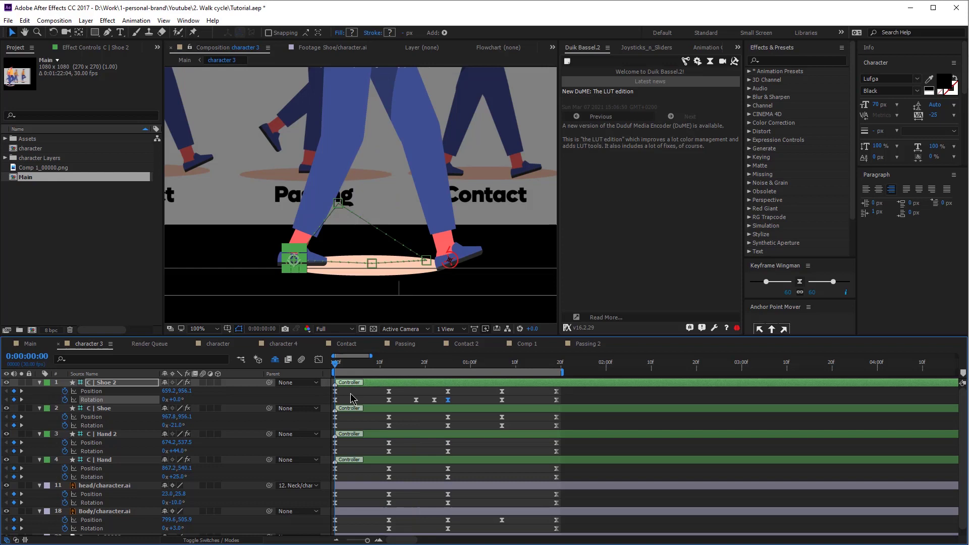
pyautogui.click(364, 427)
pyautogui.press('space')
pyautogui.click(368, 408)
pyautogui.moveTo(367, 365)
pyautogui.mouseDown()
pyautogui.moveTo(371, 374)
pyautogui.moveTo(357, 380)
pyautogui.mouseUp()
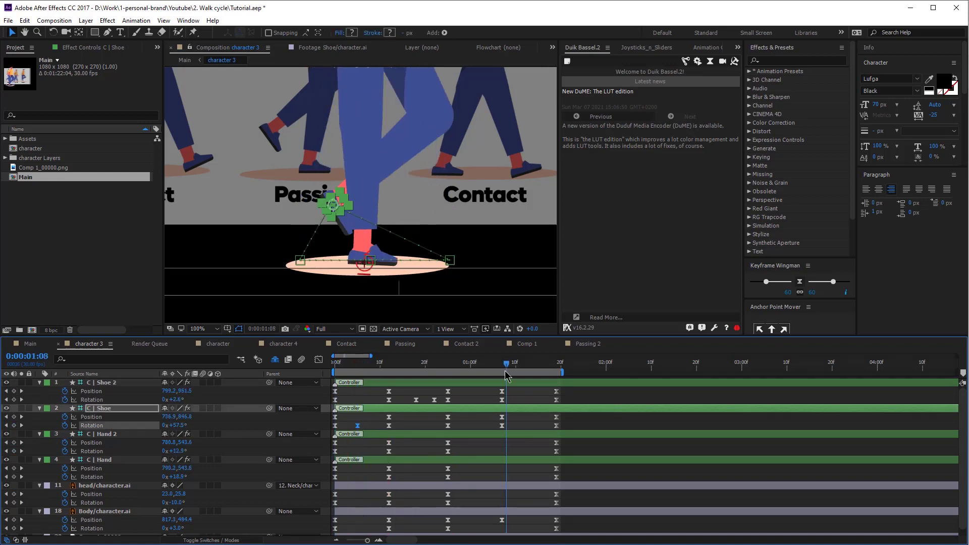
# Keyframe C | Shoe's Rotation at 0:00:01:13, and add another Rotation keyframe of about -18° at 0:00:01:16.
pyautogui.moveTo(509, 375); pyautogui.dragTo(530, 375)
pyautogui.moveTo(183, 428); pyautogui.dragTo(174, 425)
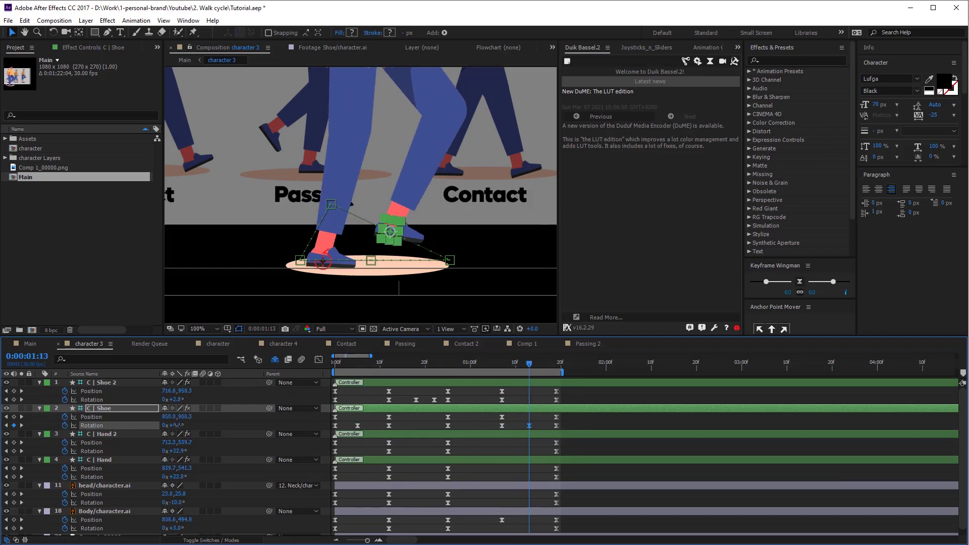
pyautogui.moveTo(545, 369); pyautogui.dragTo(549, 367)
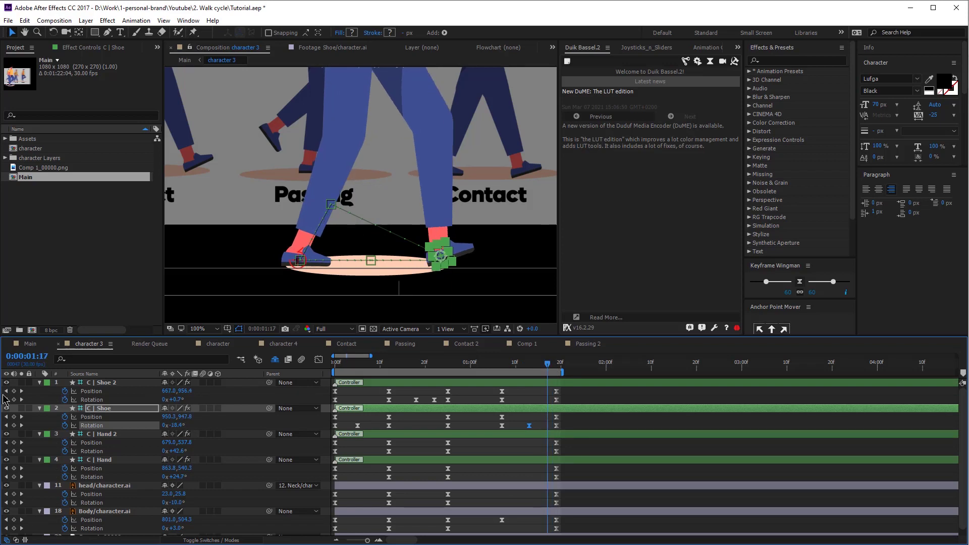
pyautogui.click(549, 430)
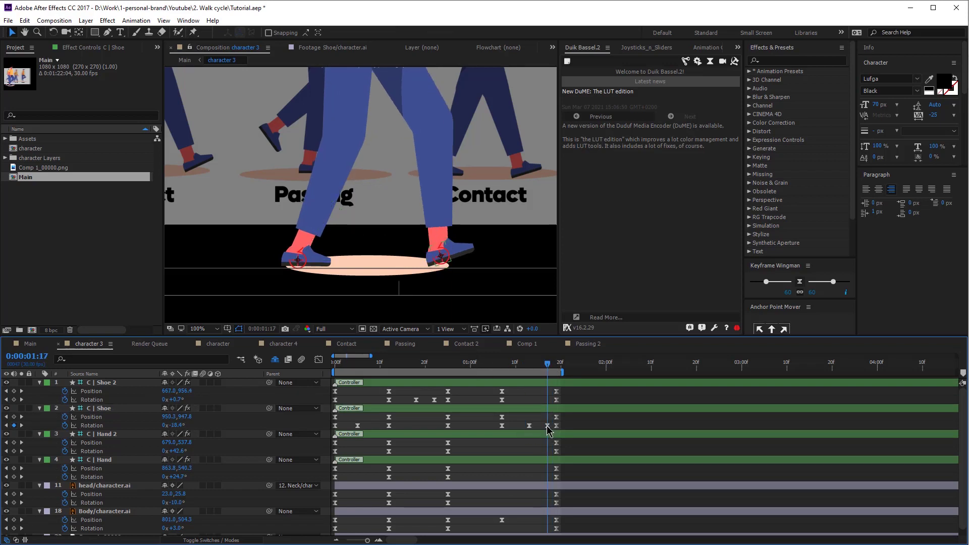
pyautogui.moveTo(548, 426); pyautogui.dragTo(544, 427)
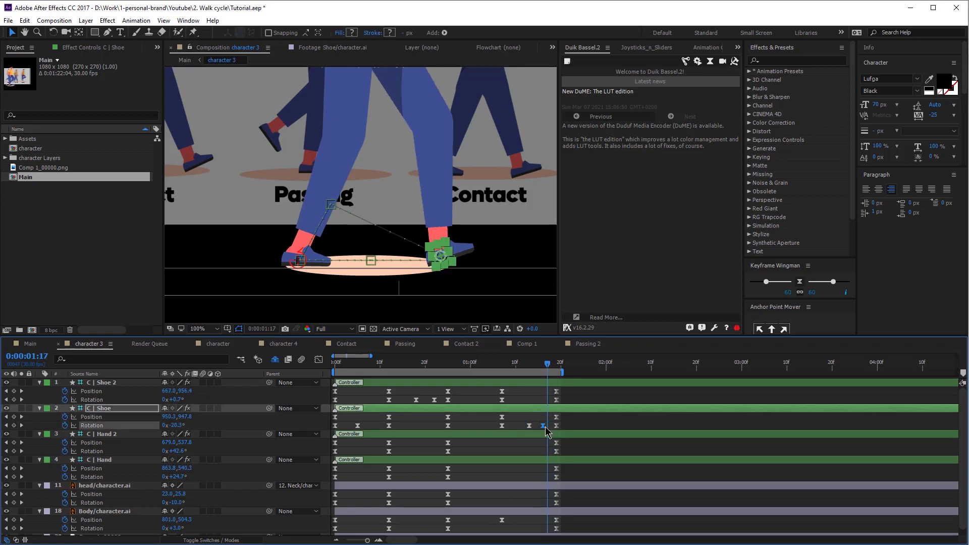
# Set C | Shoe's Rotation to -1° at 0:00:01:19, copy that keyframe to the first frame, and preview the loop.
pyautogui.click(557, 368)
pyautogui.moveTo(178, 429); pyautogui.dragTo(182, 426)
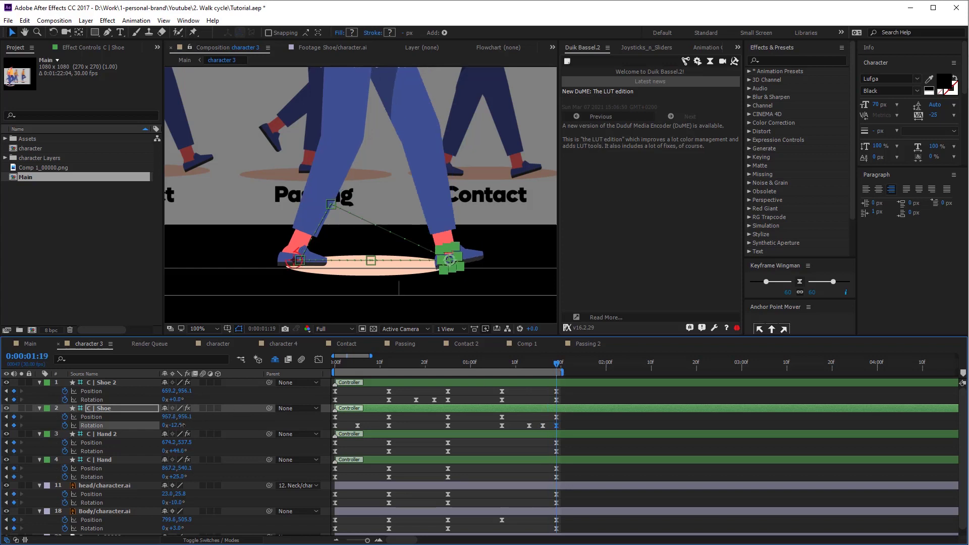
pyautogui.moveTo(186, 426); pyautogui.dragTo(189, 425)
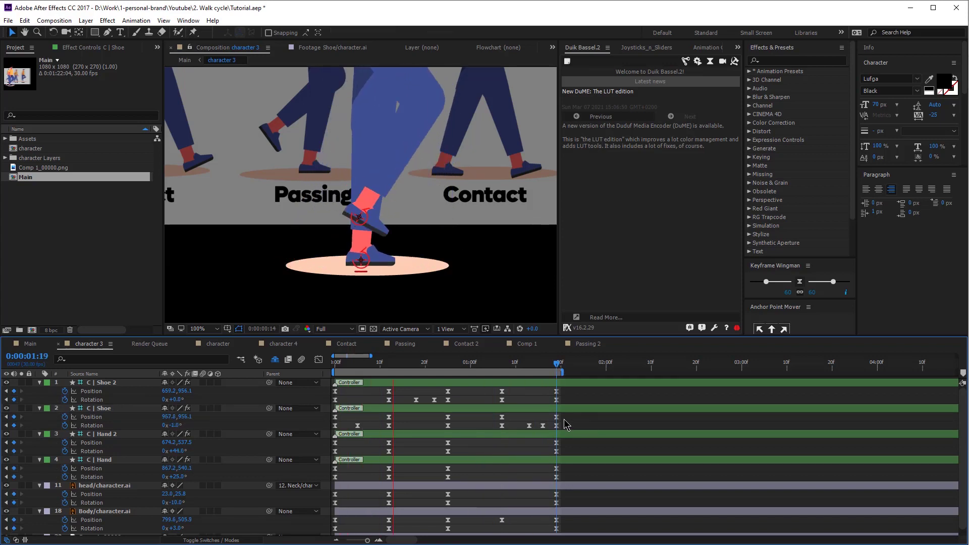
pyautogui.press('space')
pyautogui.click(556, 426)
pyautogui.moveTo(490, 367); pyautogui.dragTo(248, 397)
pyautogui.hotkey('ctrl', 'v')
pyautogui.press('space')
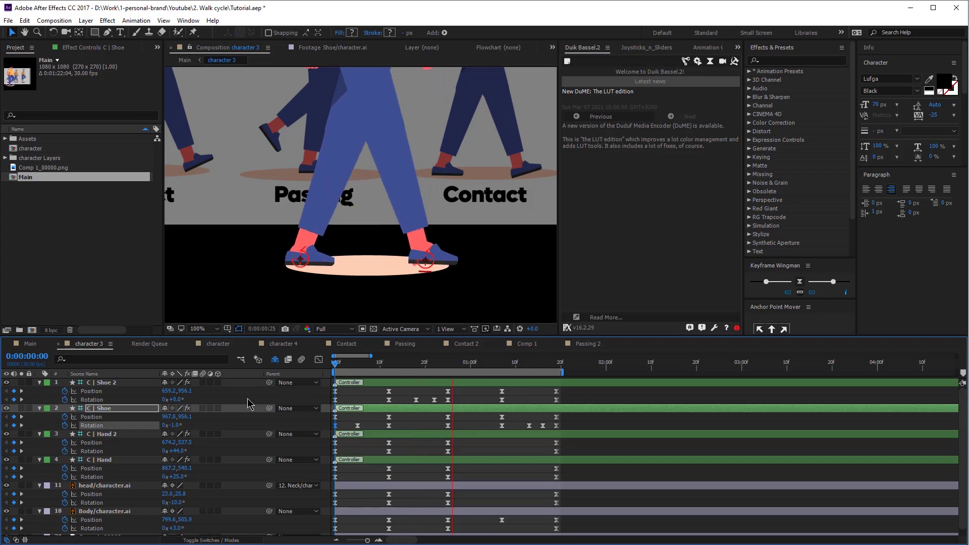
# Select all the walk-cycle keyframes, then rename the duplicate composition, character 5, as no-offset in the Precomps folder.
pyautogui.scroll(-2, 392, 257)
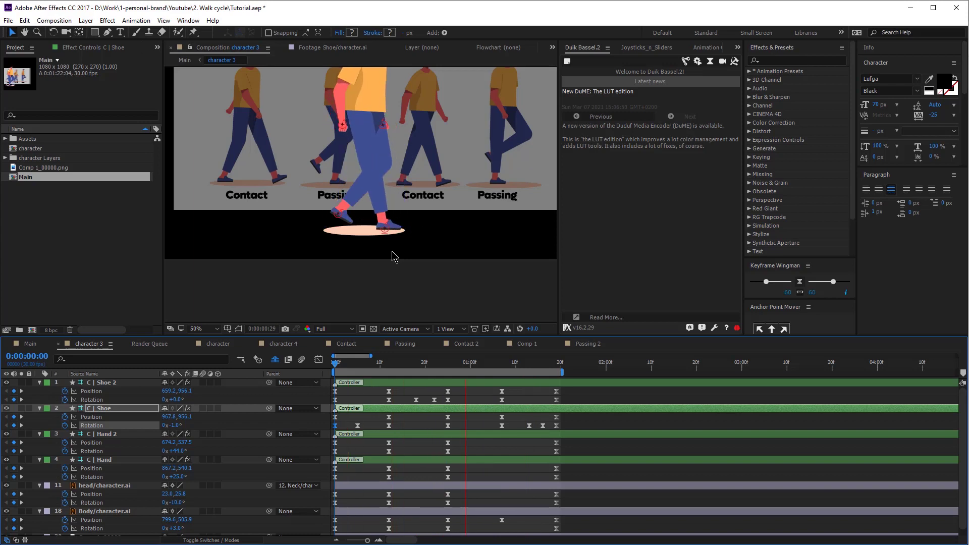
pyautogui.moveTo(594, 392); pyautogui.dragTo(358, 535)
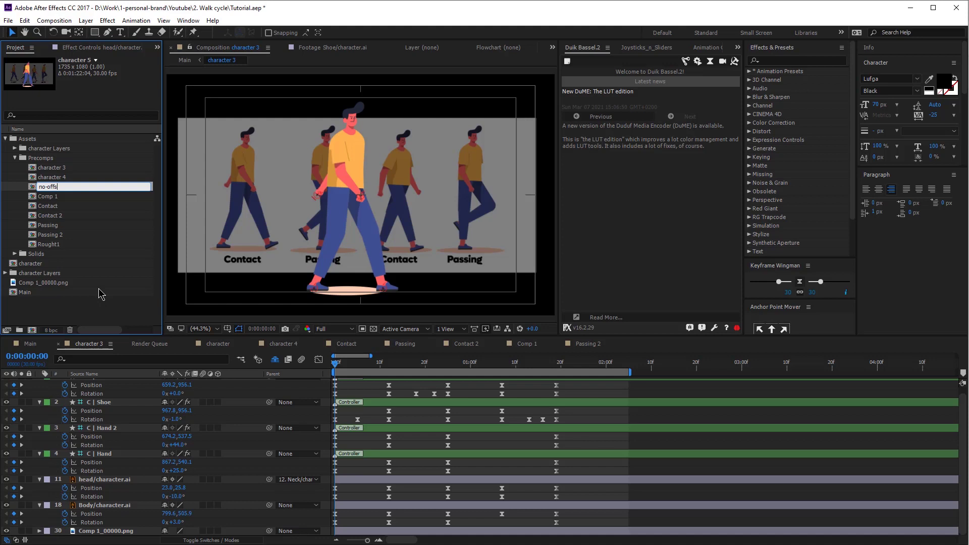
pyautogui.press('Return')
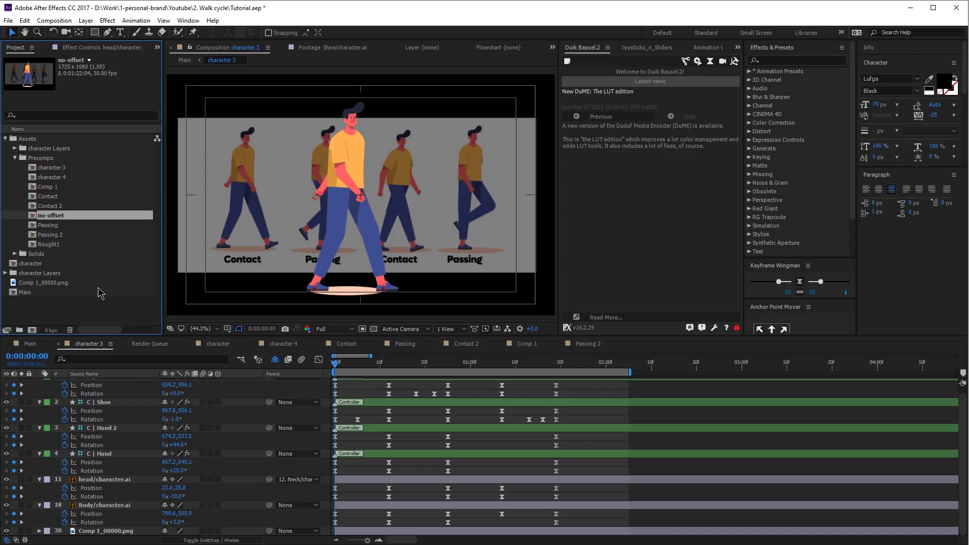
pyautogui.click(15, 158)
# Delay all Rotation keyframes of C | Shoe 2 and C | Shoe by one frame.
pyautogui.click(359, 419)
pyautogui.scroll(1, 117, 441)
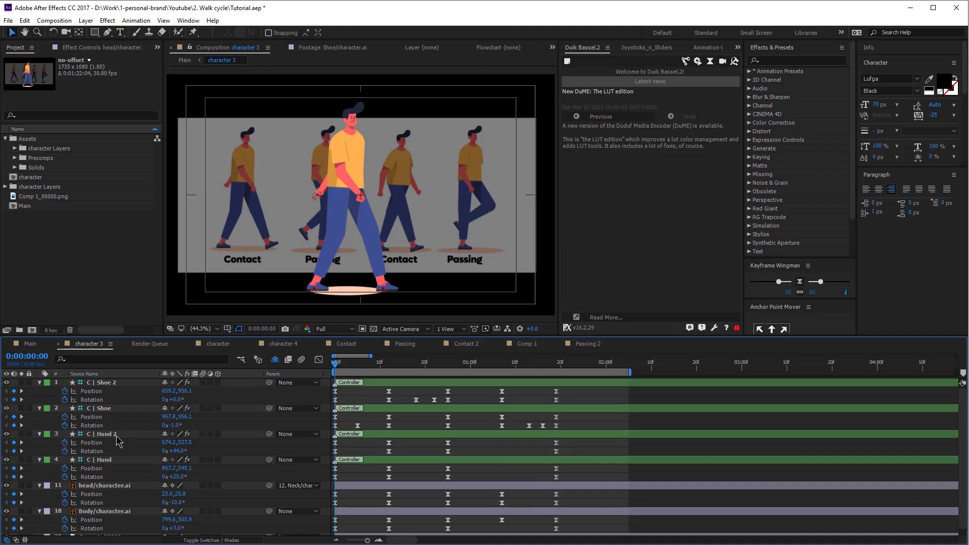
pyautogui.click(96, 400)
pyautogui.moveTo(335, 401); pyautogui.dragTo(345, 448)
pyautogui.click(91, 425)
# Delay C | Hand 2's Position keyframes by two frames, its Rotation keyframes by three, and C | Hand's Rotation keyframes by one.
pyautogui.click(99, 442)
pyautogui.keyDown('shift'); pyautogui.click(98, 451); pyautogui.keyUp('shift')
pyautogui.scroll(-1, 107, 474)
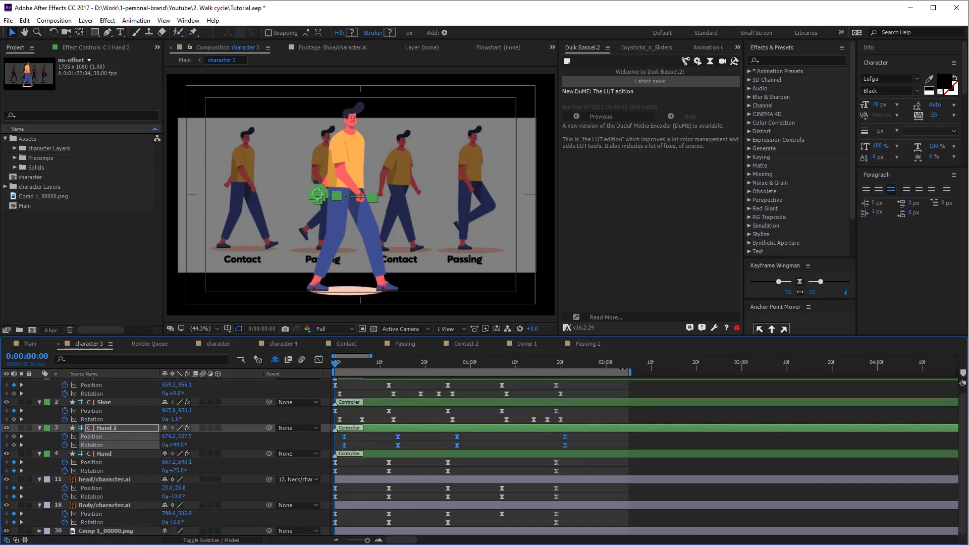
pyautogui.click(101, 471)
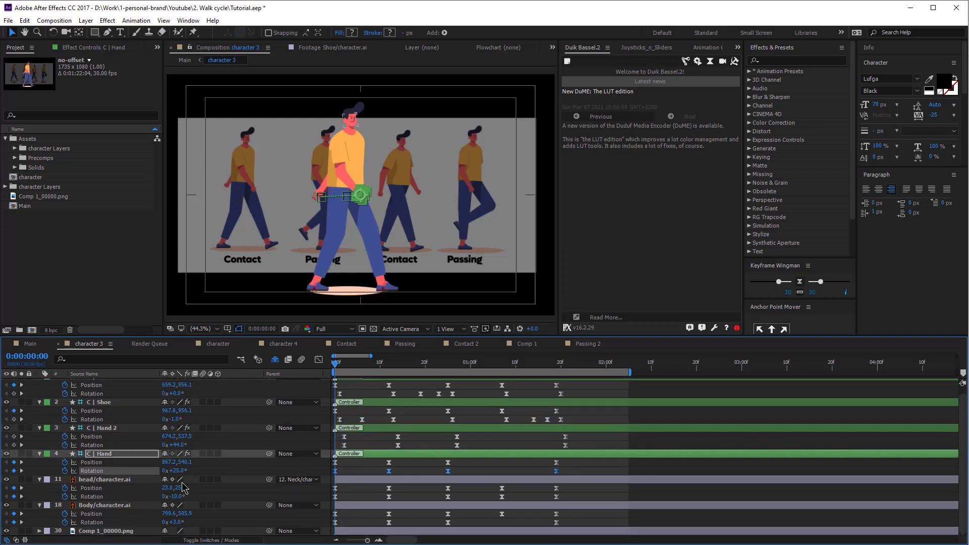
pyautogui.keyDown('shift'); pyautogui.click(108, 463); pyautogui.keyUp('shift')
pyautogui.click(101, 446)
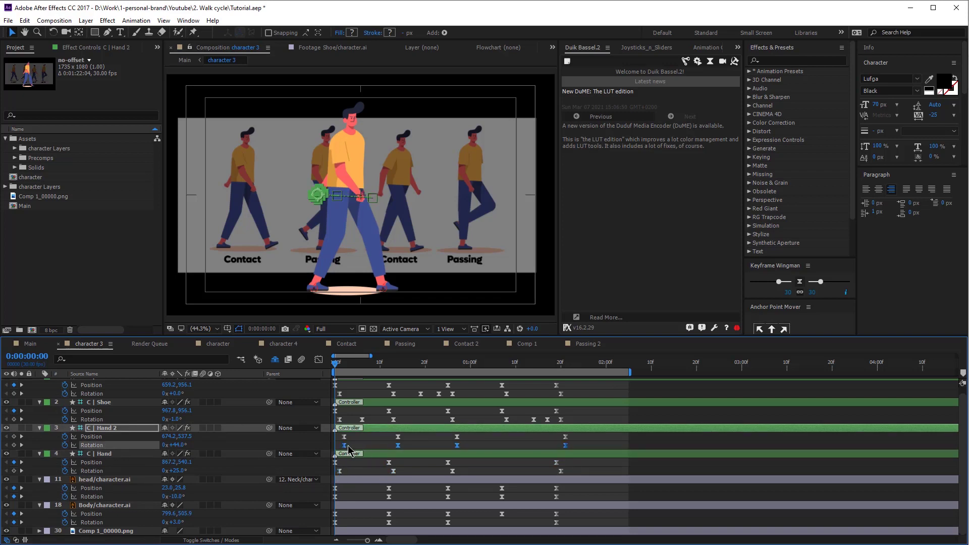
# Delay the head layer's Position and Rotation keyframes by two frames.
pyautogui.click(104, 496)
pyautogui.keyDown('shift'); pyautogui.click(106, 488); pyautogui.keyUp('shift')
pyautogui.hotkey('alt', 'Right')
pyautogui.hotkey('alt', 'Right')
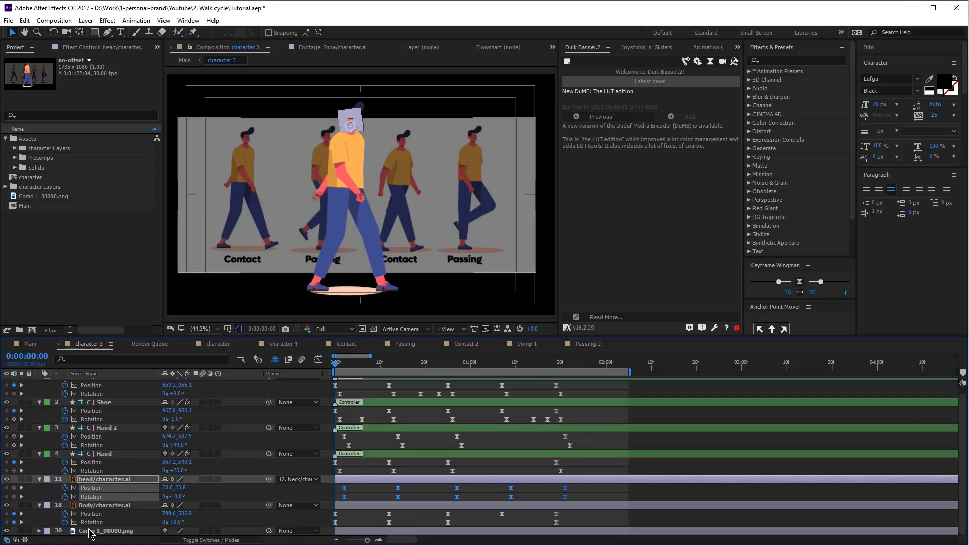
# Hide the Comp 1_00000.png reference layer and turn on the transparency grid.
pyautogui.click(90, 531)
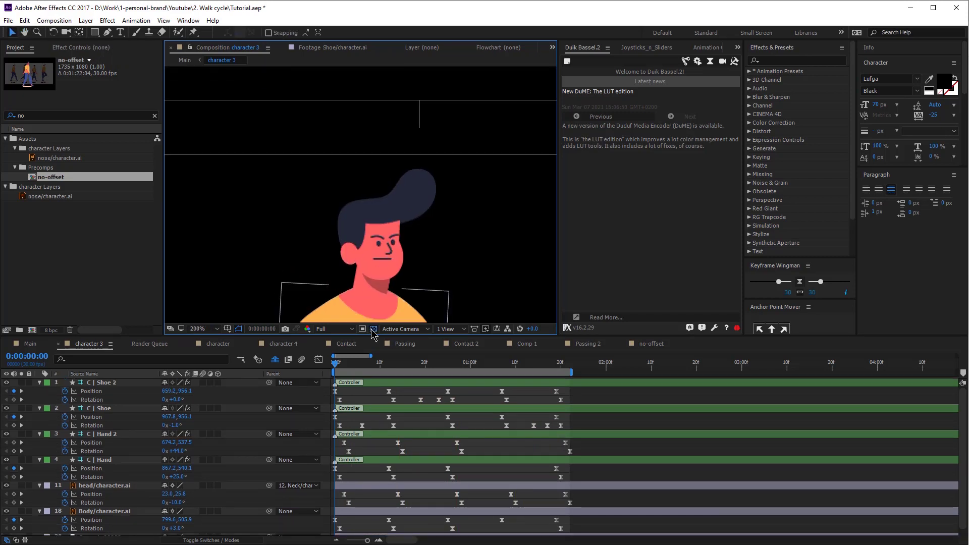
pyautogui.click(374, 329)
# Reveal the shy layers and add a Path keyframe to the hair Outlines layer's Path 1 at the first frame.
pyautogui.click(411, 203)
pyautogui.scroll(-1, 161, 455)
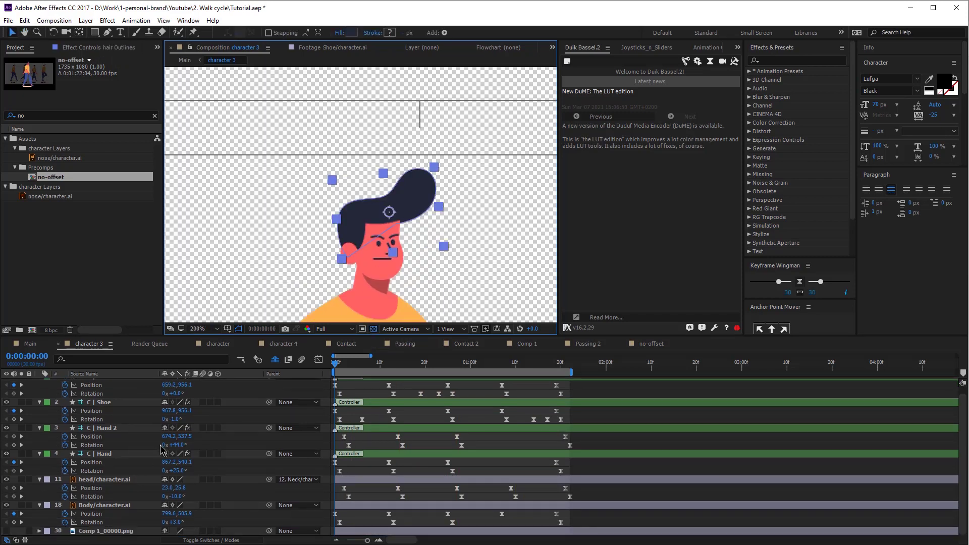
pyautogui.click(275, 360)
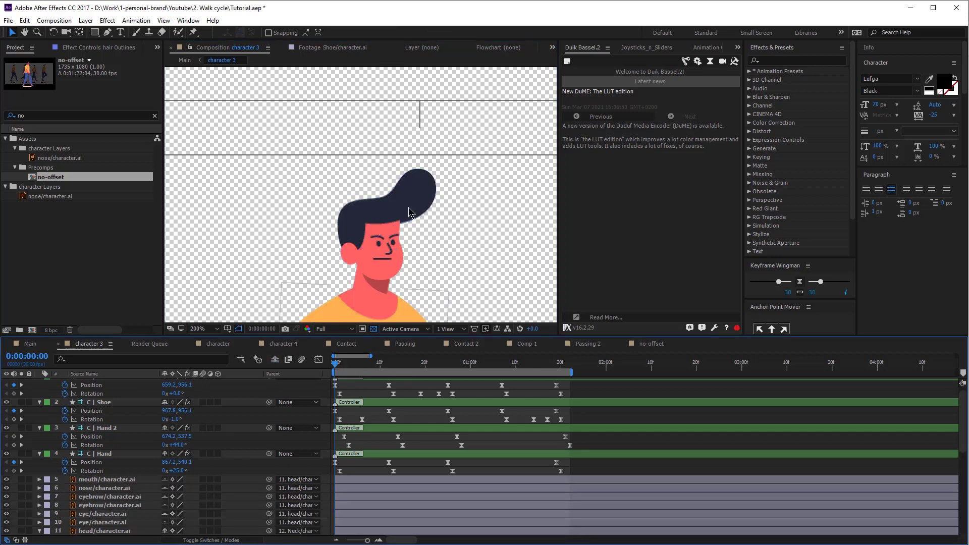
pyautogui.scroll(-8, 173, 447)
pyautogui.scroll(-1, 116, 504)
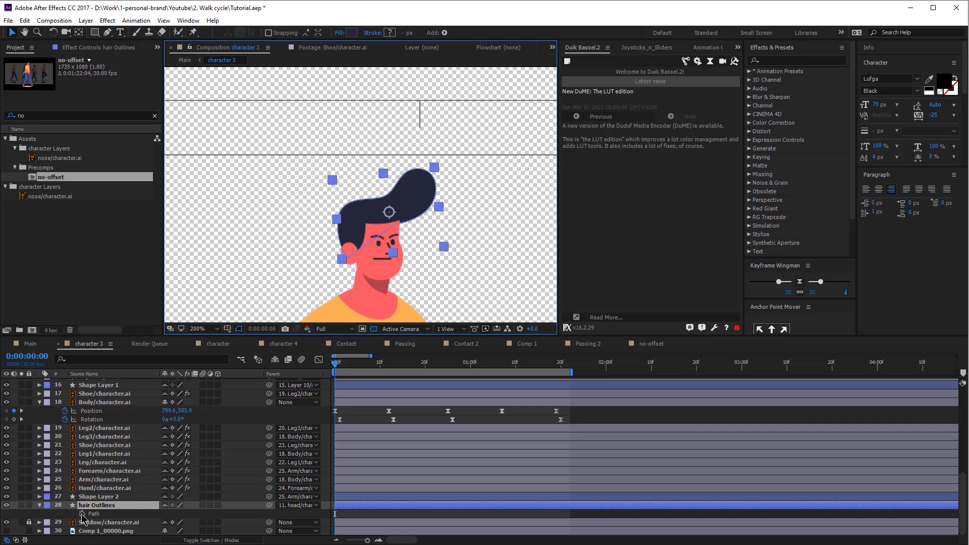
pyautogui.press('u')
pyautogui.click(94, 507)
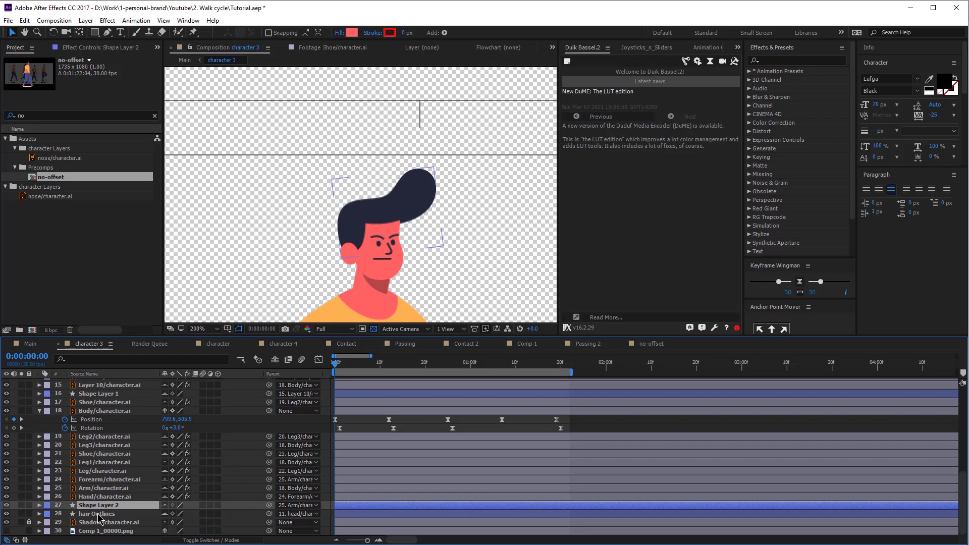
pyautogui.click(96, 514)
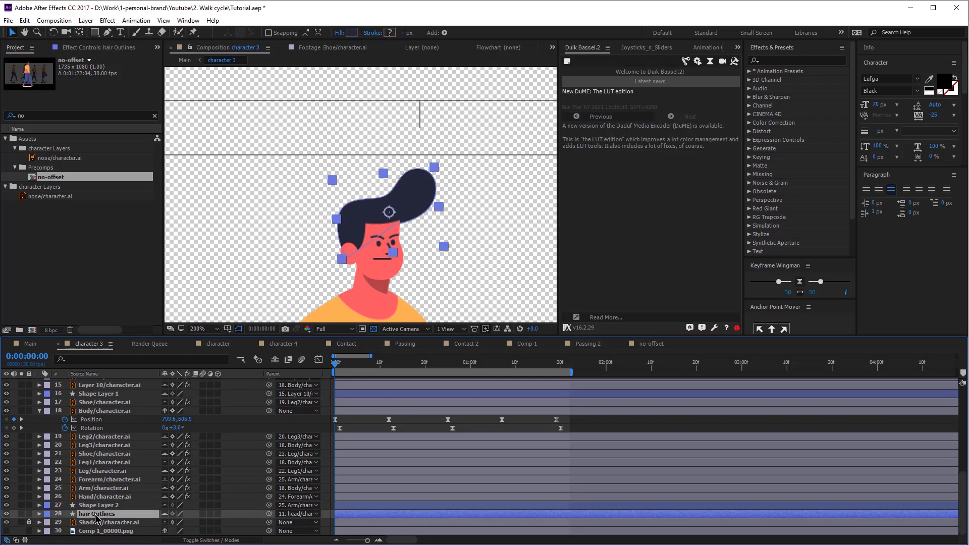
pyautogui.click(39, 514)
pyautogui.click(48, 523)
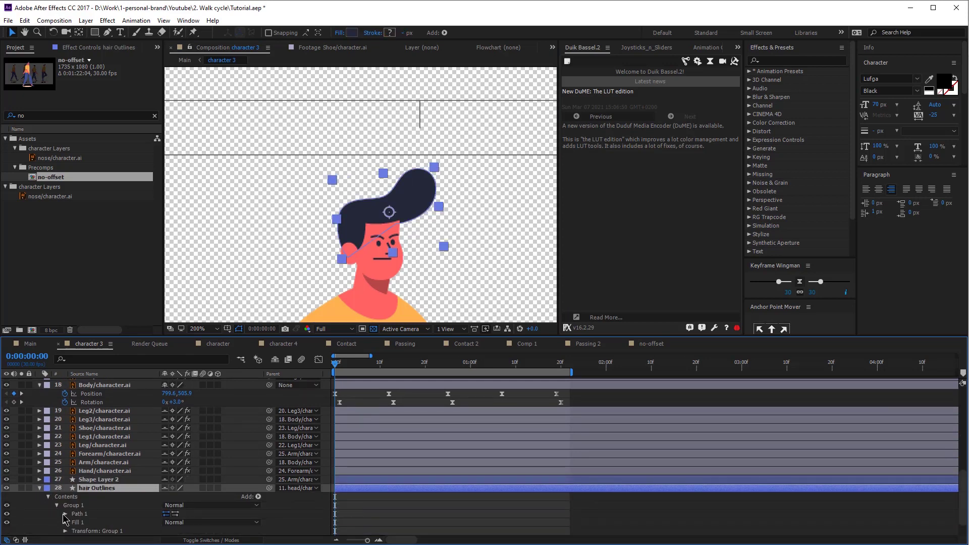
pyautogui.click(65, 514)
pyautogui.click(84, 523)
# At 0:00:00:13, reshape the hair outline by nudging its upper points and adjusting the curve handles along the top.
pyautogui.moveTo(368, 540); pyautogui.dragTo(369, 542)
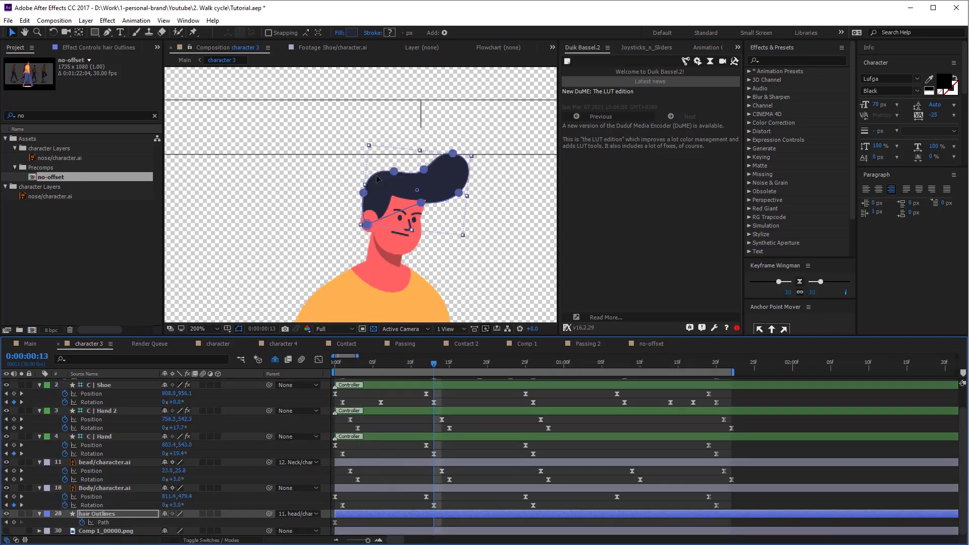
pyautogui.scroll(2, 378, 179)
pyautogui.press('g')
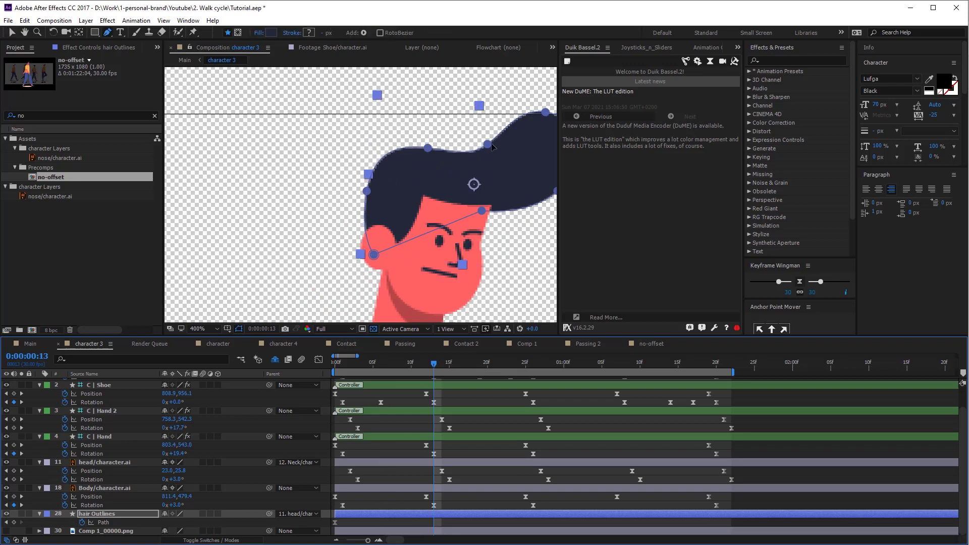
pyautogui.moveTo(487, 144); pyautogui.dragTo(485, 133)
pyautogui.moveTo(428, 148); pyautogui.dragTo(424, 146)
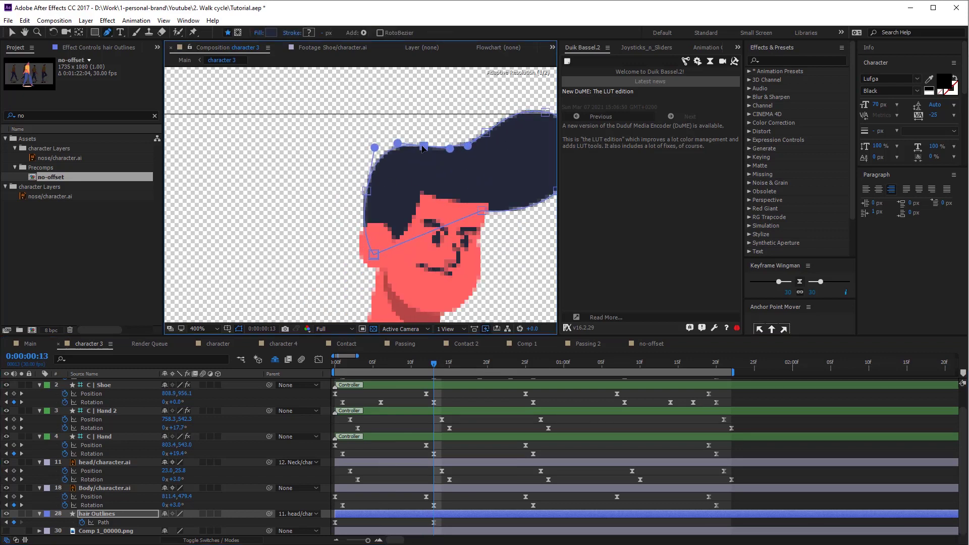
pyautogui.moveTo(497, 136); pyautogui.dragTo(352, 164)
pyautogui.press('v')
pyautogui.moveTo(382, 108); pyautogui.dragTo(431, 225)
pyautogui.press('space')
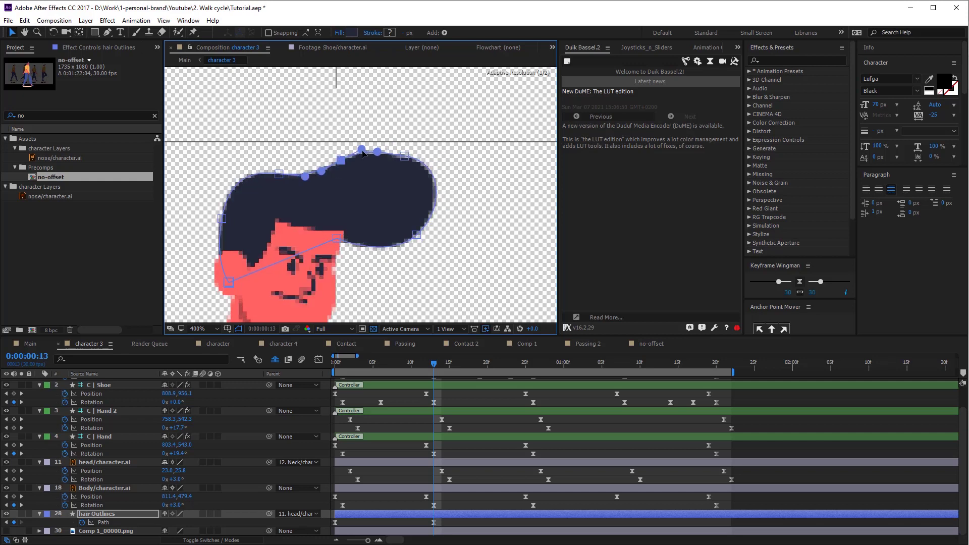
pyautogui.press('space')
# At 0:00:00:26, reshape the hair outline by moving its upper points and bending the curve behind the quiff.
pyautogui.moveTo(313, 166); pyautogui.dragTo(297, 159)
pyautogui.moveTo(265, 215); pyautogui.dragTo(272, 202)
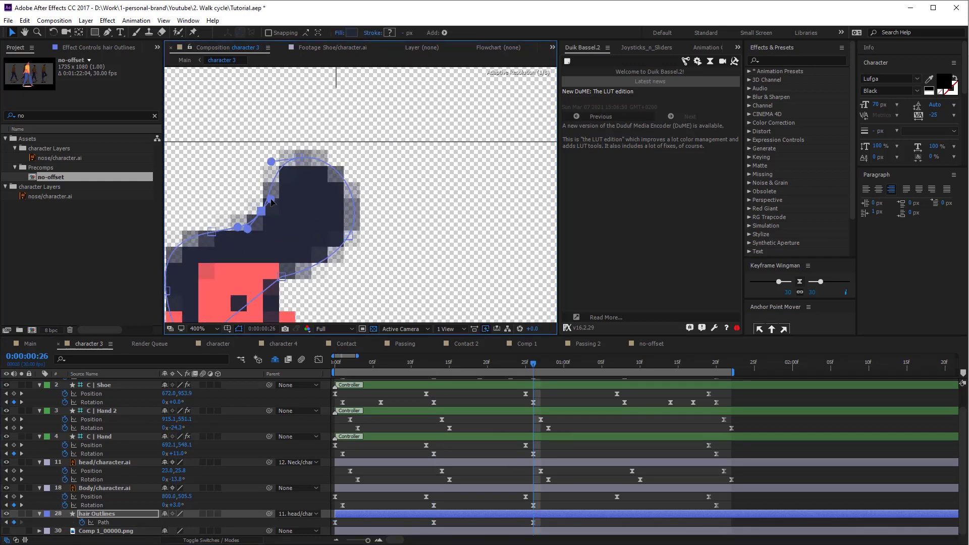
pyautogui.press(',')
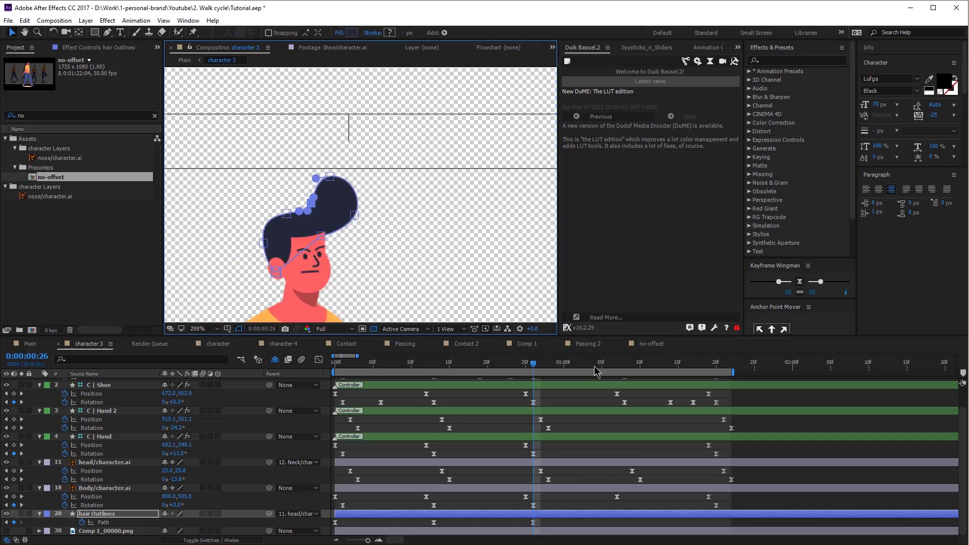
# Add a hair Path keyframe at 0:00:01:07 and paste a copy of the first Path keyframe at 0:00:01:19.
pyautogui.moveTo(602, 367); pyautogui.dragTo(613, 364)
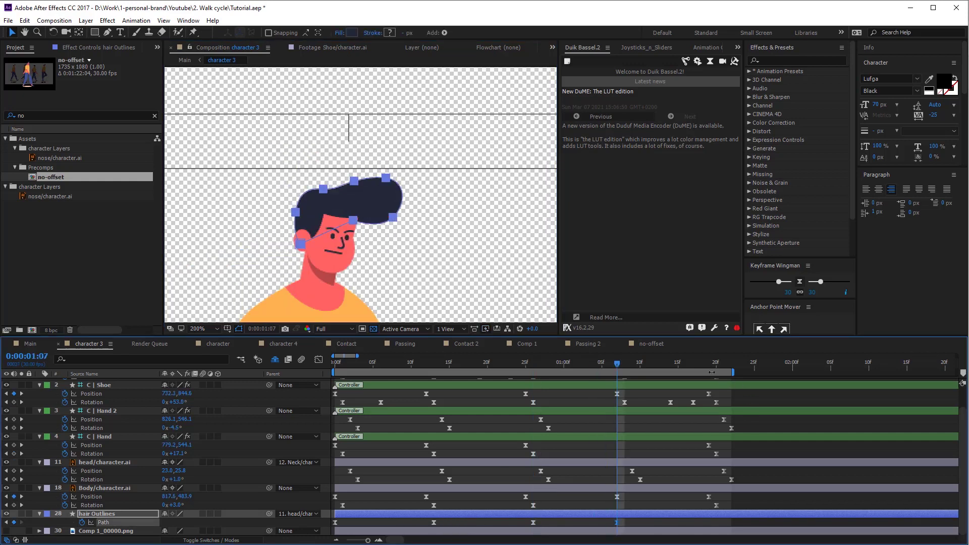
pyautogui.click(713, 365)
pyautogui.moveTo(714, 364); pyautogui.dragTo(707, 365)
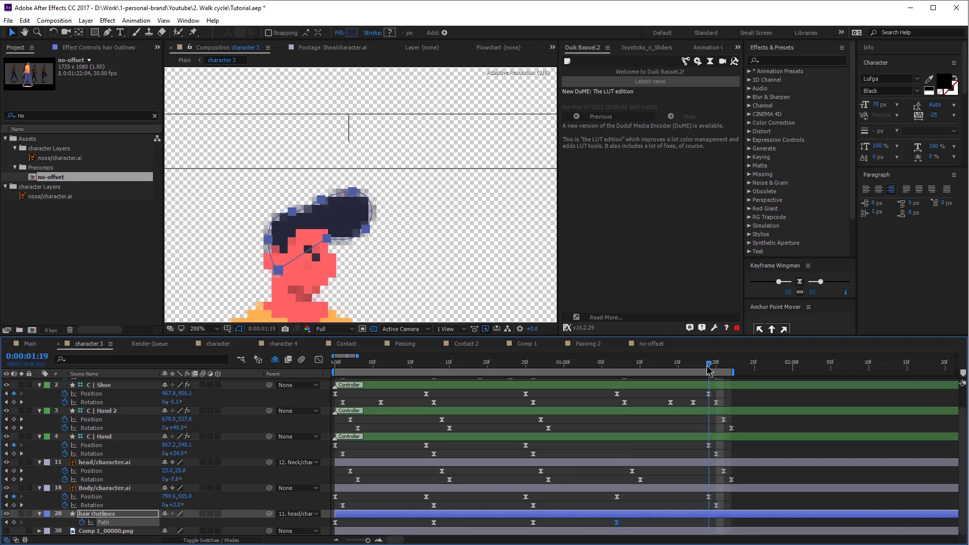
pyautogui.moveTo(340, 525); pyautogui.dragTo(324, 524)
pyautogui.hotkey('ctrl', 'c')
pyautogui.hotkey('ctrl', 'v')
pyautogui.press('F2')
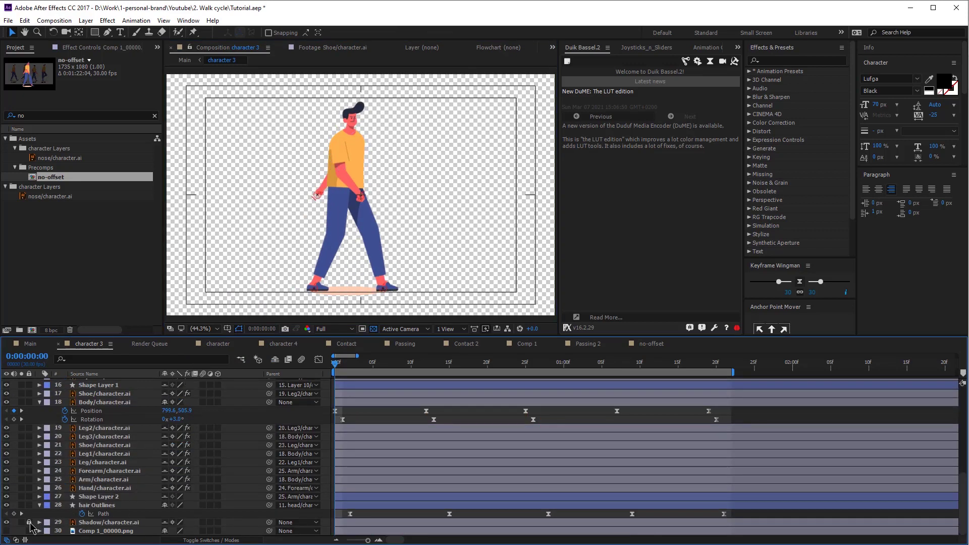
# Unlock and unshy Shadow/character.ai, hide the shy layers, and start Position and Scale keyframes for the shadow at the first frame.
pyautogui.click(85, 523)
pyautogui.click(164, 523)
pyautogui.click(275, 359)
pyautogui.press('s')
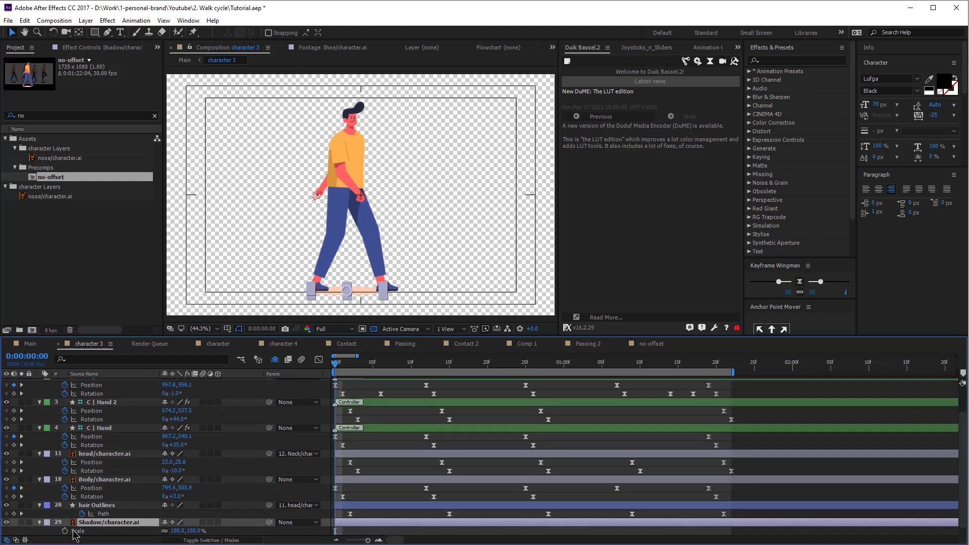
pyautogui.click(66, 531)
pyautogui.press('p')
pyautogui.click(66, 532)
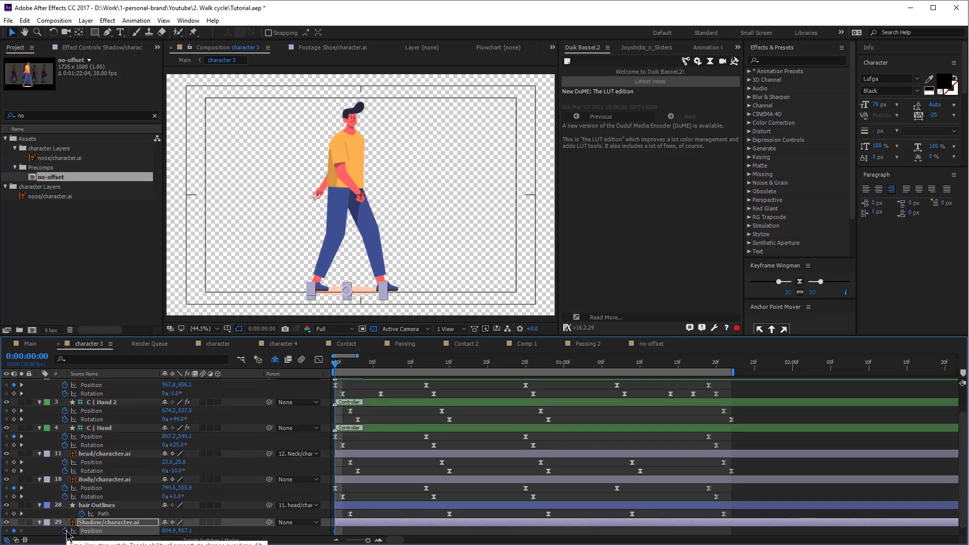
pyautogui.press('u')
pyautogui.press('s')
pyautogui.hotkey('shift', 'p')
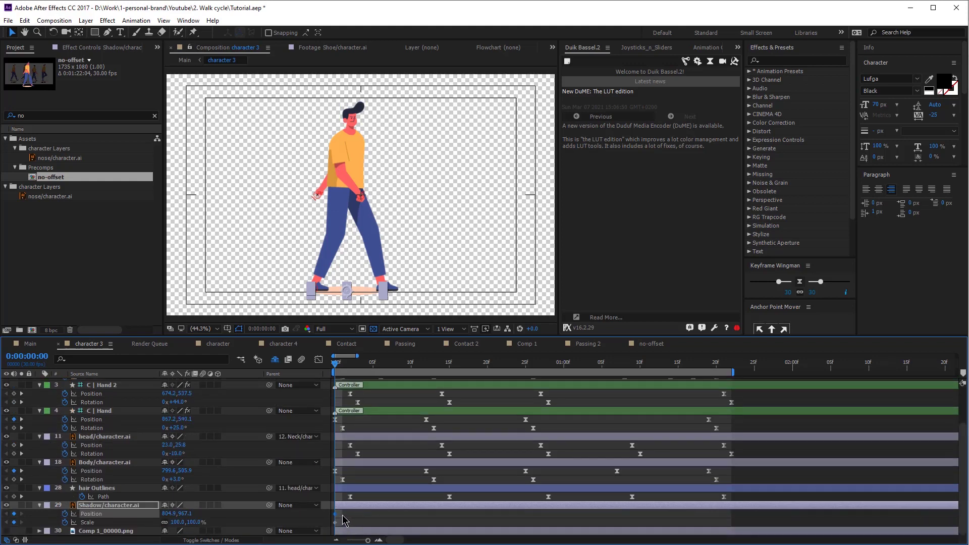
# Position the shadow at 824.9, 967.1 with 141.5% width on the first frame, and narrow it to 47% at about 0:00:00:14.
pyautogui.moveTo(348, 511); pyautogui.dragTo(330, 535)
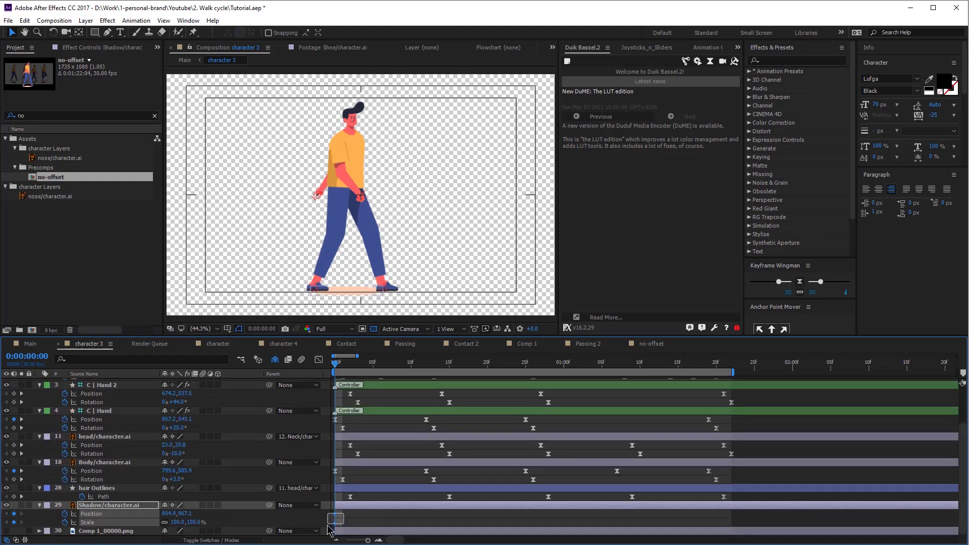
pyautogui.click(371, 540)
pyautogui.scroll(1, 362, 277)
pyautogui.moveTo(362, 276); pyautogui.dragTo(380, 202)
pyautogui.scroll(1, 379, 202)
pyautogui.moveTo(448, 262); pyautogui.dragTo(415, 261)
pyautogui.press('space')
pyautogui.moveTo(369, 541); pyautogui.dragTo(367, 540)
# Paste the shadow's first-frame Position and Scale keyframes at 0:00:00:27 and 0:00:01:19, and its 47% Scale keyframe at about 0:00:01:09.
pyautogui.click(420, 361)
pyautogui.moveTo(419, 361); pyautogui.dragTo(422, 361)
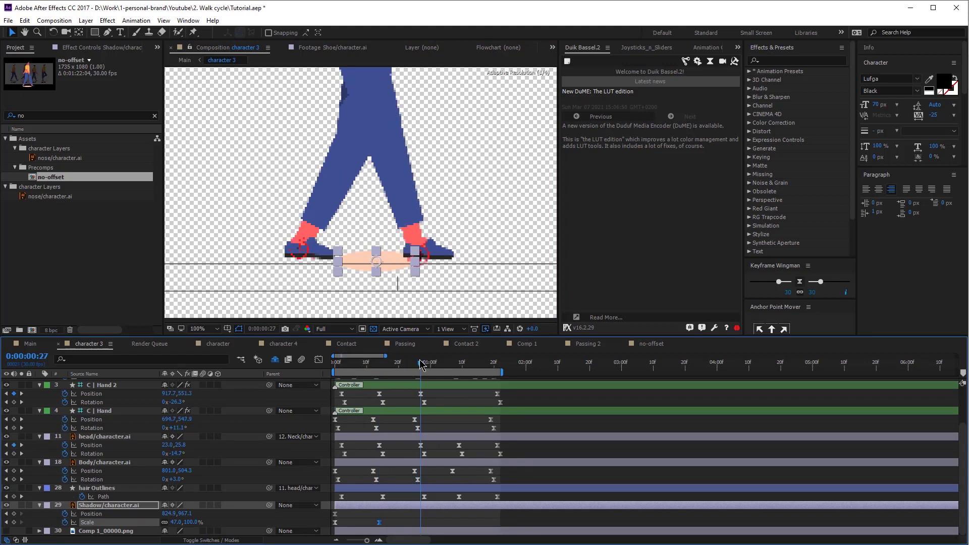
pyautogui.moveTo(344, 514); pyautogui.dragTo(328, 526)
pyautogui.hotkey('ctrl', 'c')
pyautogui.hotkey('ctrl', 'v')
pyautogui.click(459, 363)
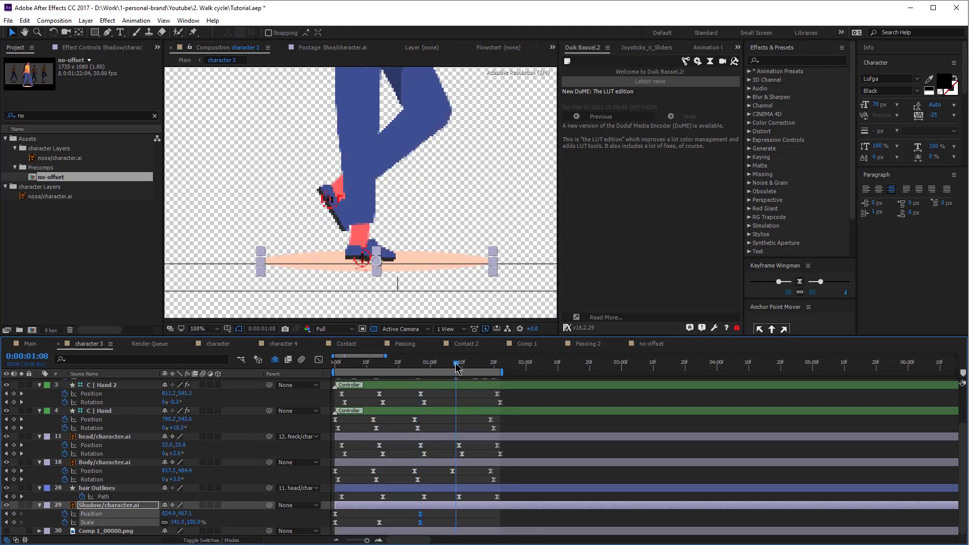
pyautogui.hotkey('ctrl', 'v')
pyautogui.click(491, 365)
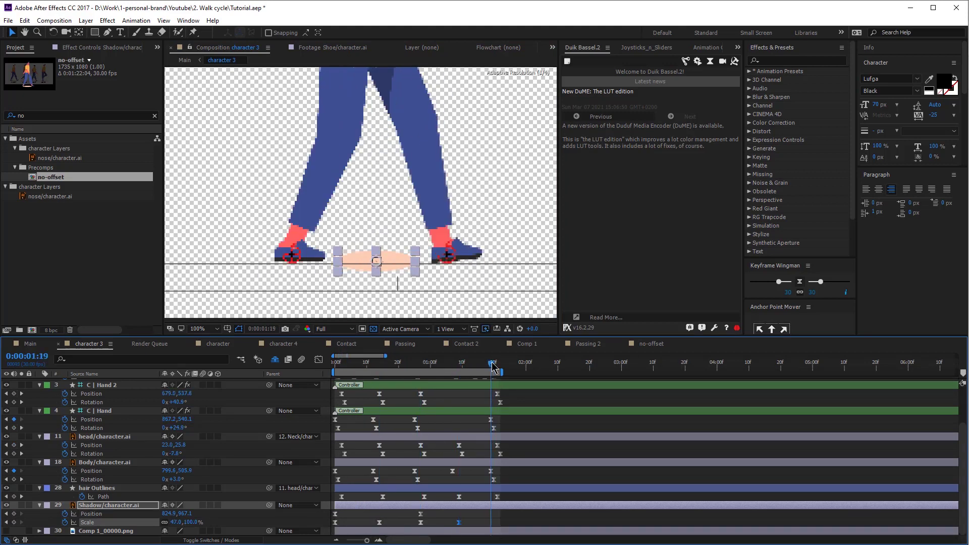
pyautogui.hotkey('ctrl', 'v')
# Play back the walk cycle with the animated hair and shadow, viewing the whole composition.
pyautogui.scroll(-4, 495, 261)
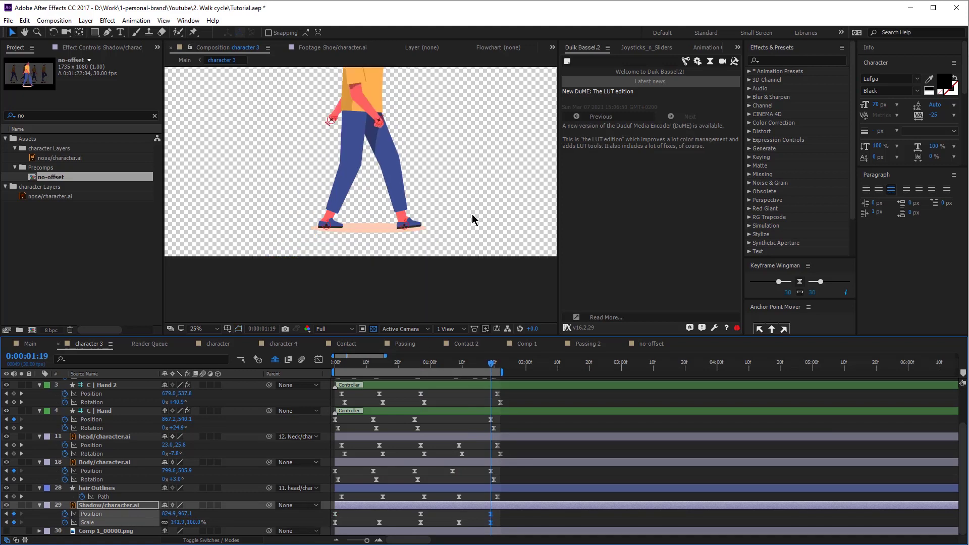
pyautogui.press('space')
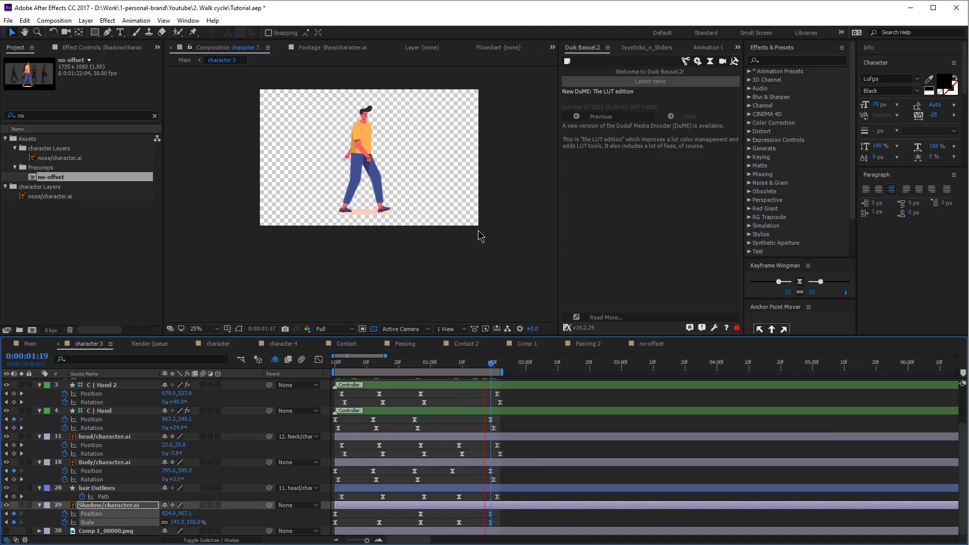